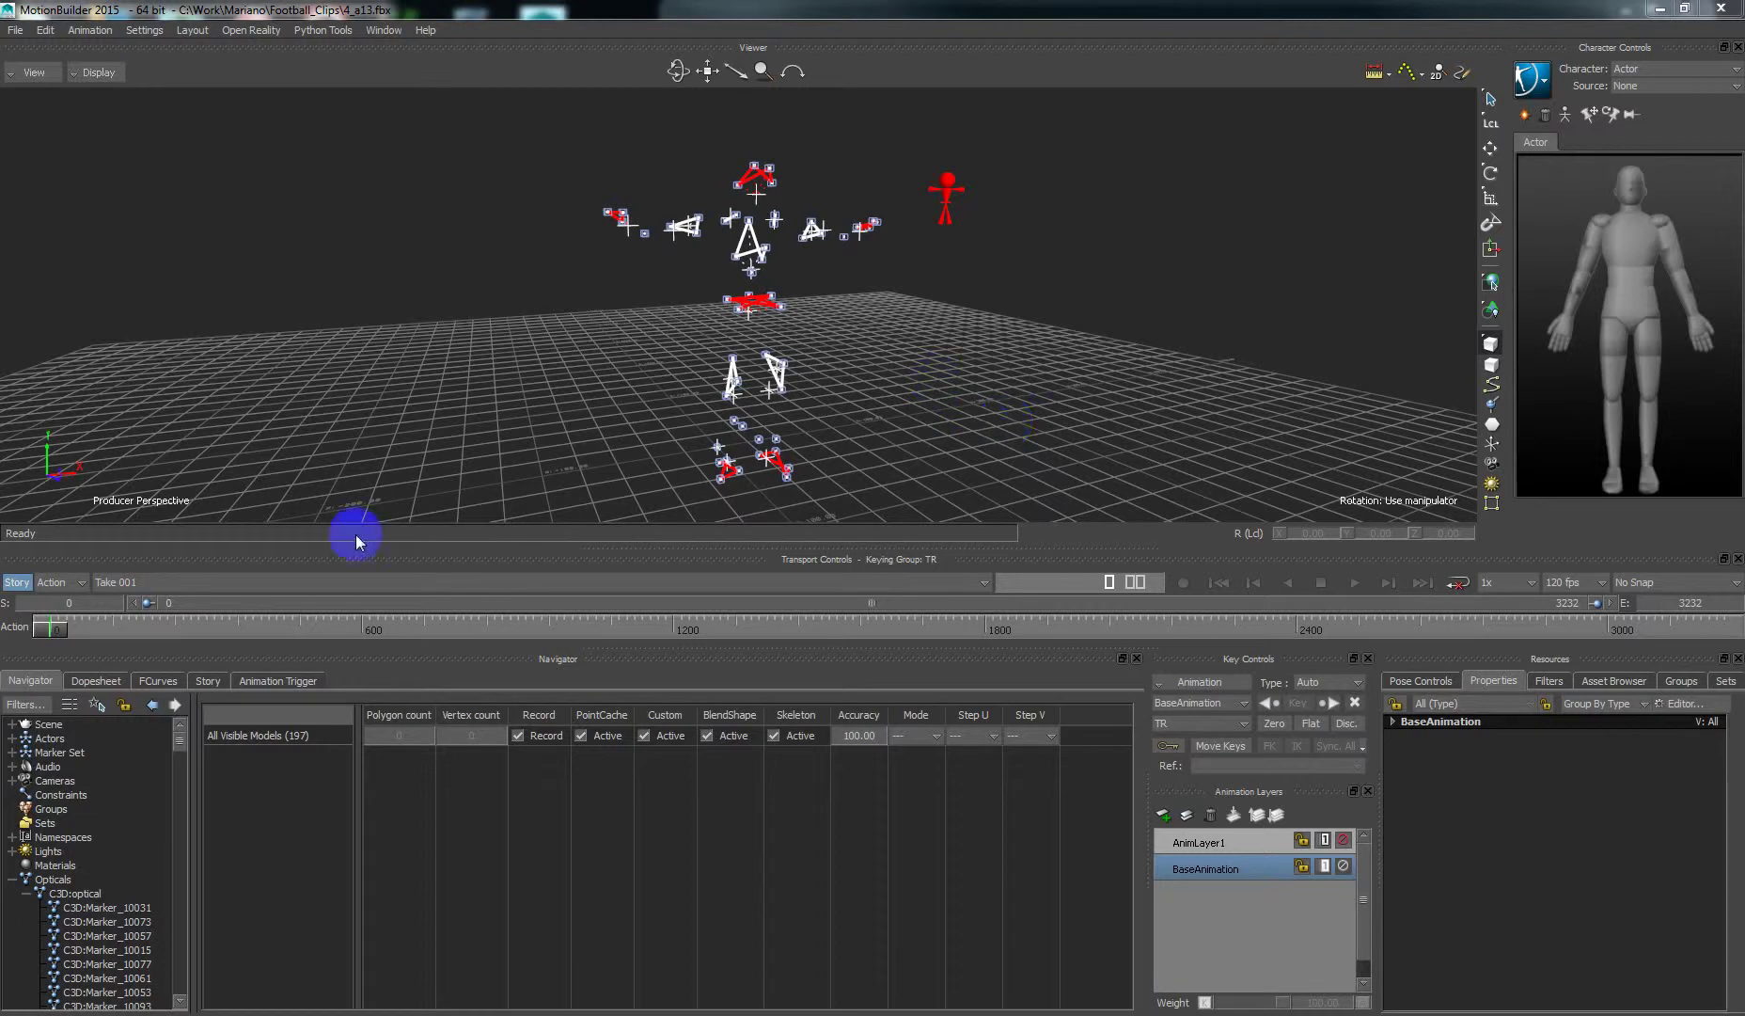
- Scrub the take to frame 2637 and examine the hip marker of the hips rigid body
{"action": "left_click", "coordinate": [72, 627]}
{"action": "left_click_drag", "start_coordinate": [72, 626], "coordinate": [1419, 631]}
{"action": "scroll", "coordinate": [814, 352], "scroll_direction": "up", "scroll_amount": 4}
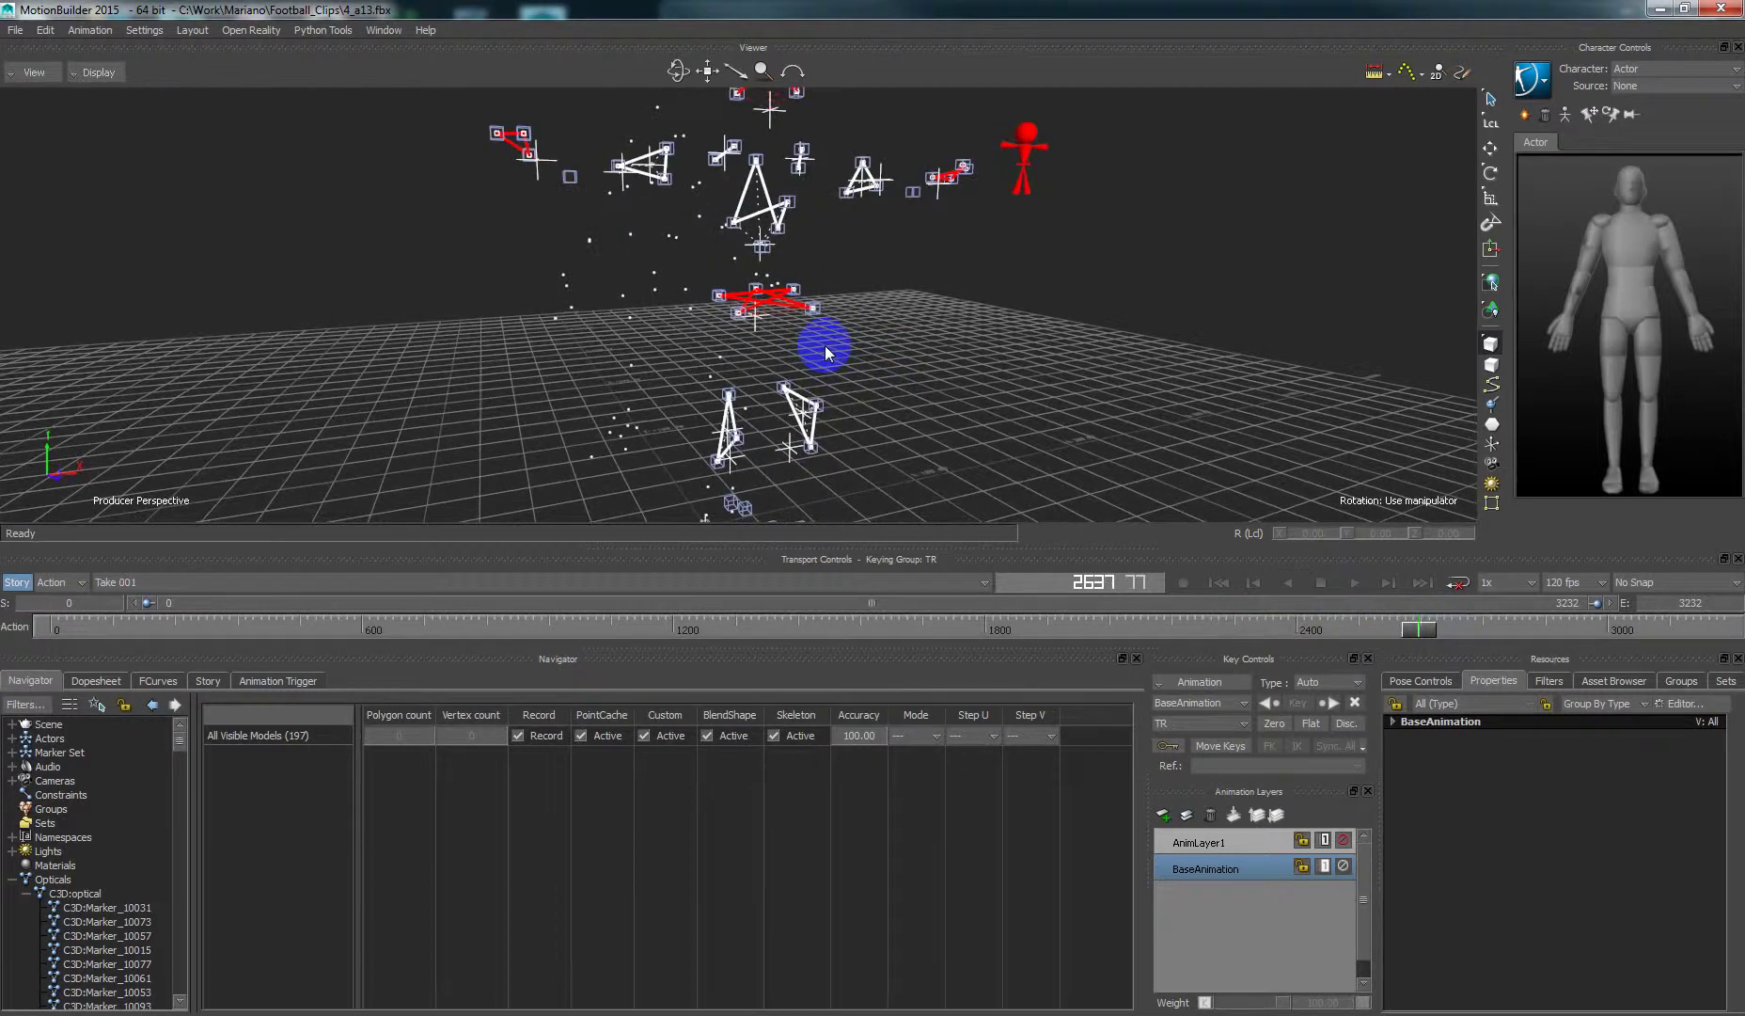
{"action": "scroll", "coordinate": [825, 345], "scroll_direction": "up", "scroll_amount": 5}
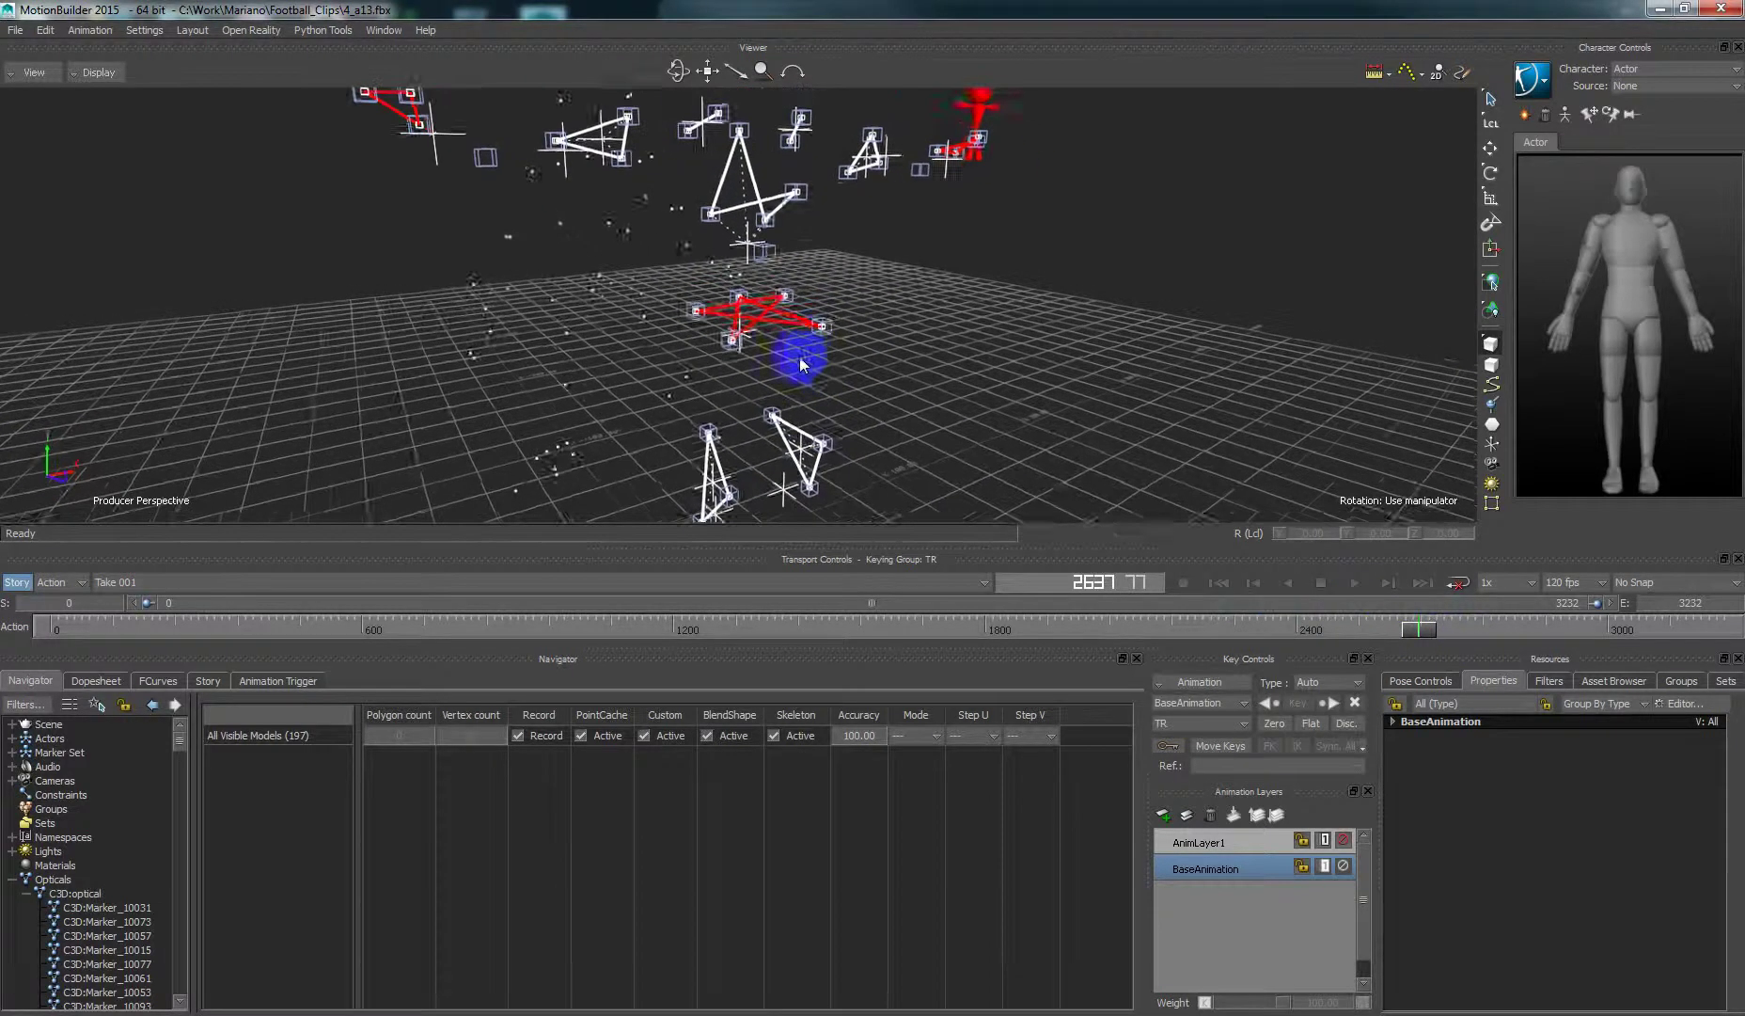
{"action": "left_click_drag", "start_coordinate": [801, 360], "coordinate": [814, 342], "text": "ctrl+shift"}
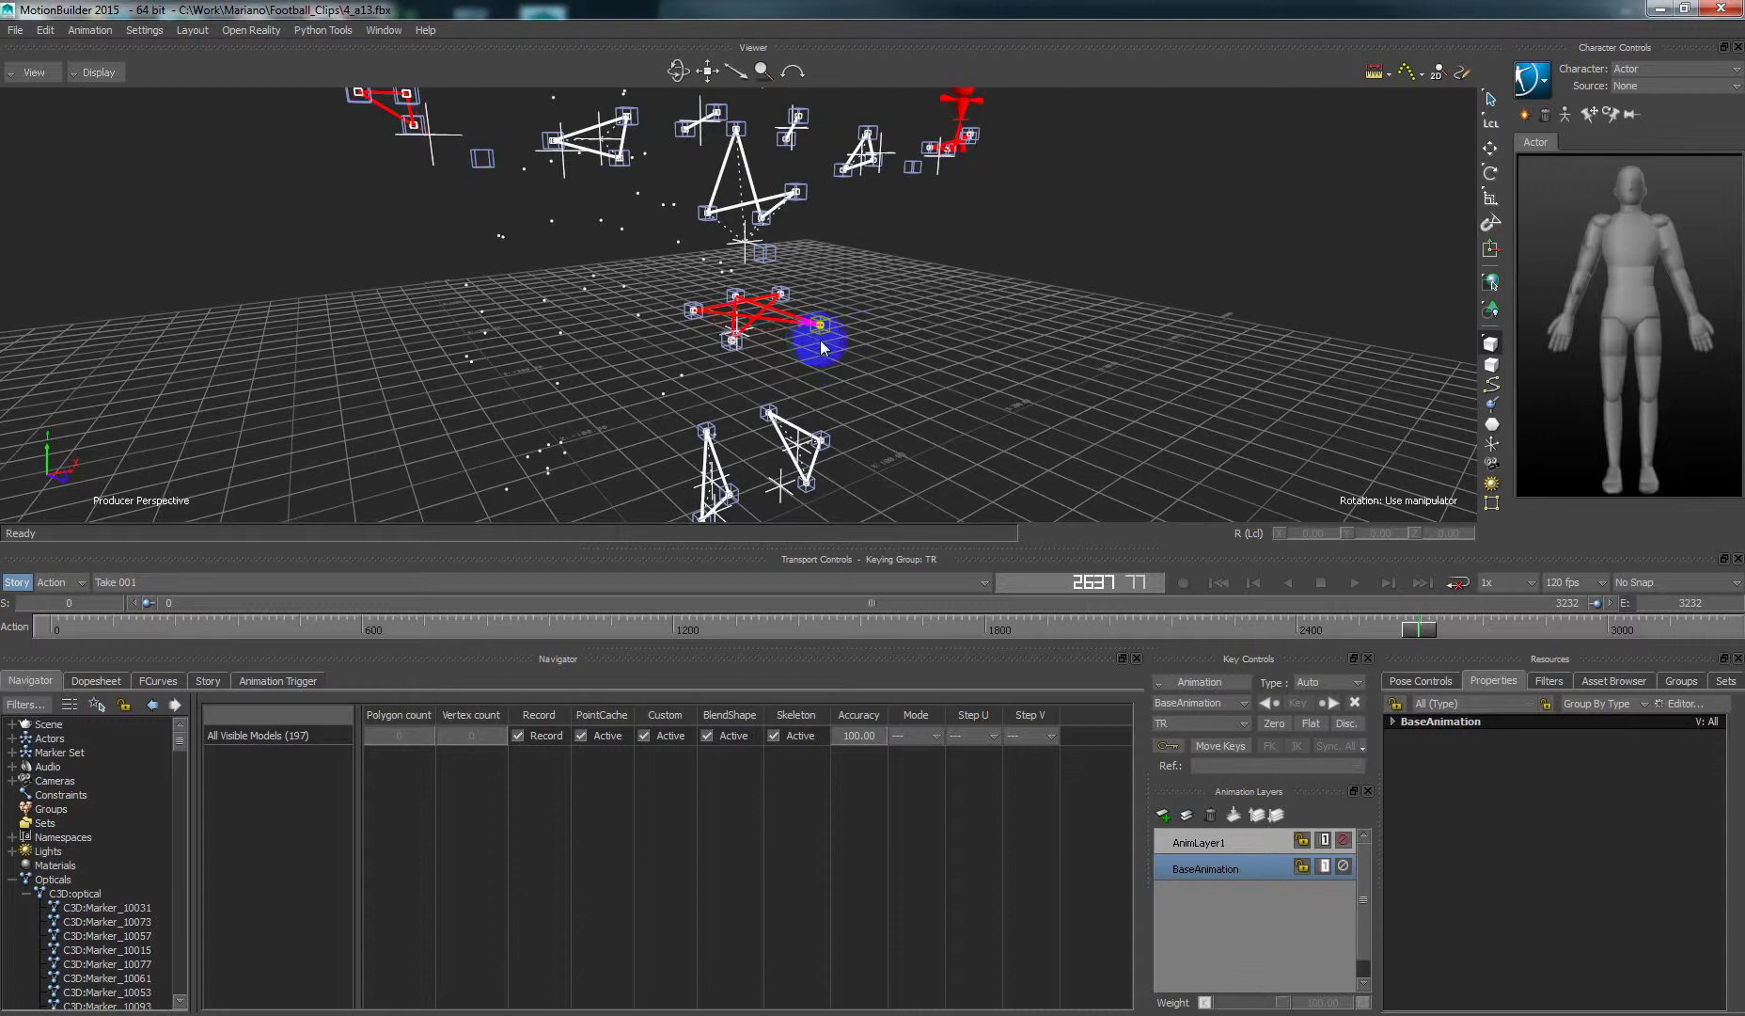
{"action": "left_click", "coordinate": [830, 336]}
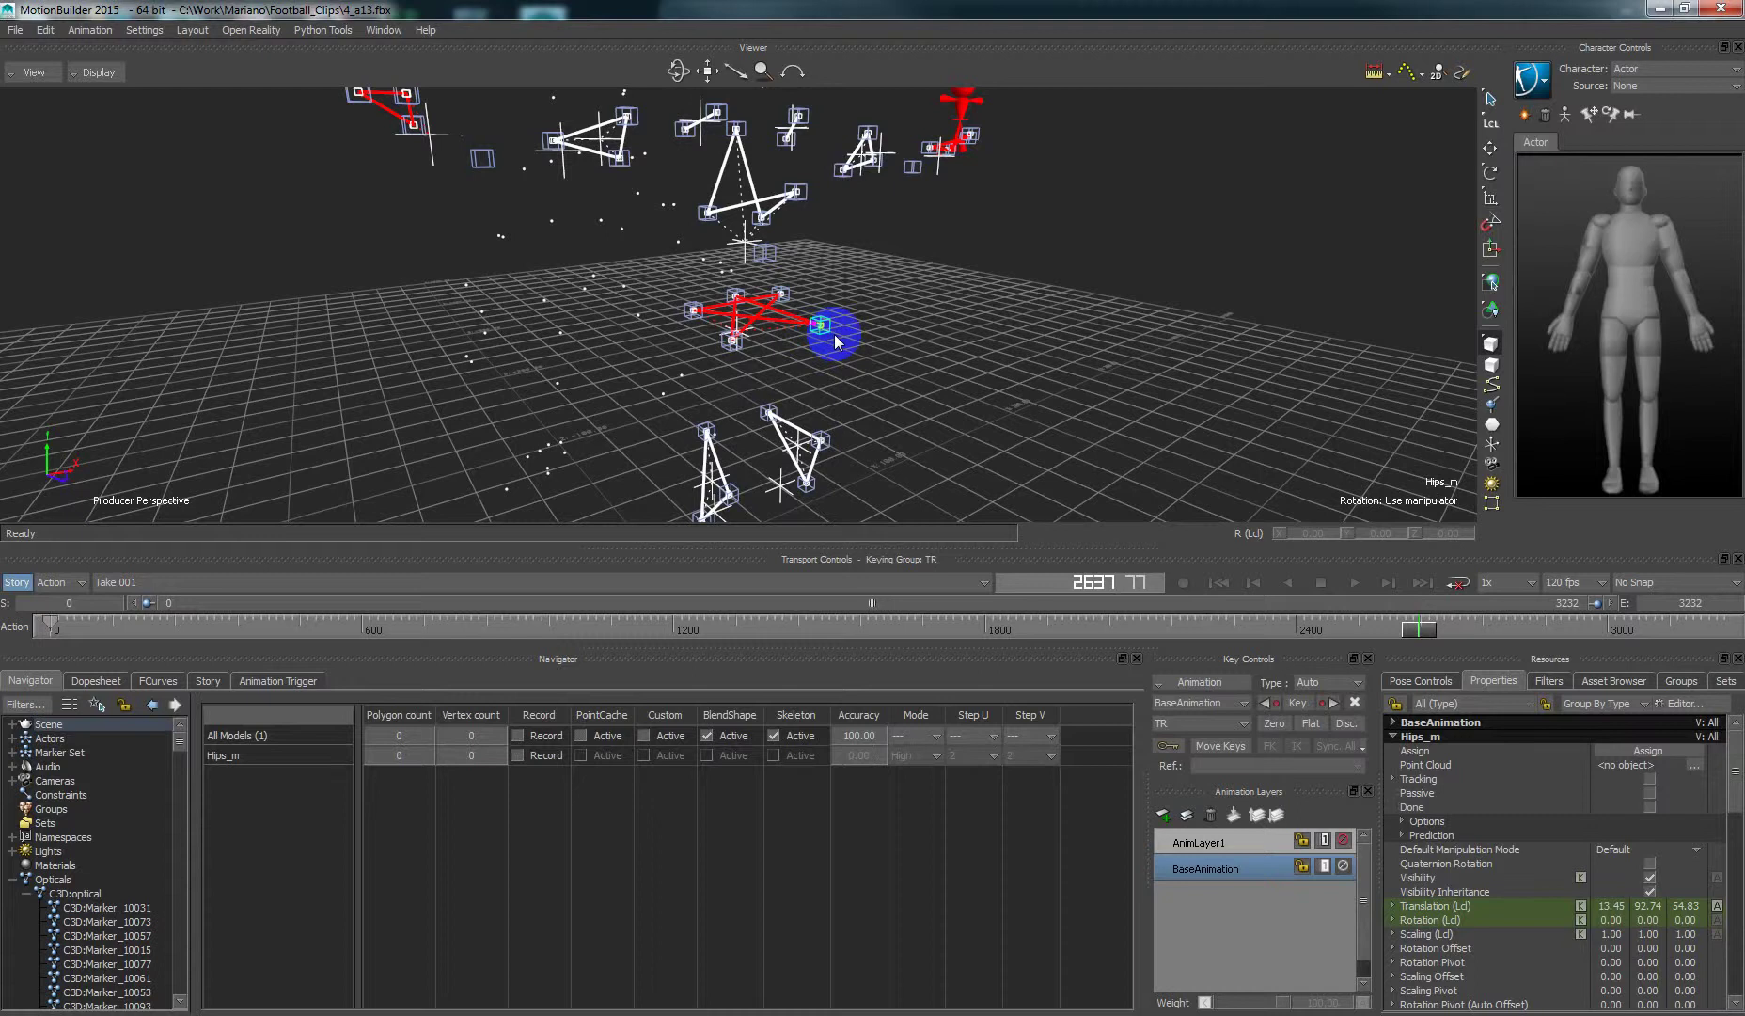
{"action": "left_click", "coordinate": [876, 297]}
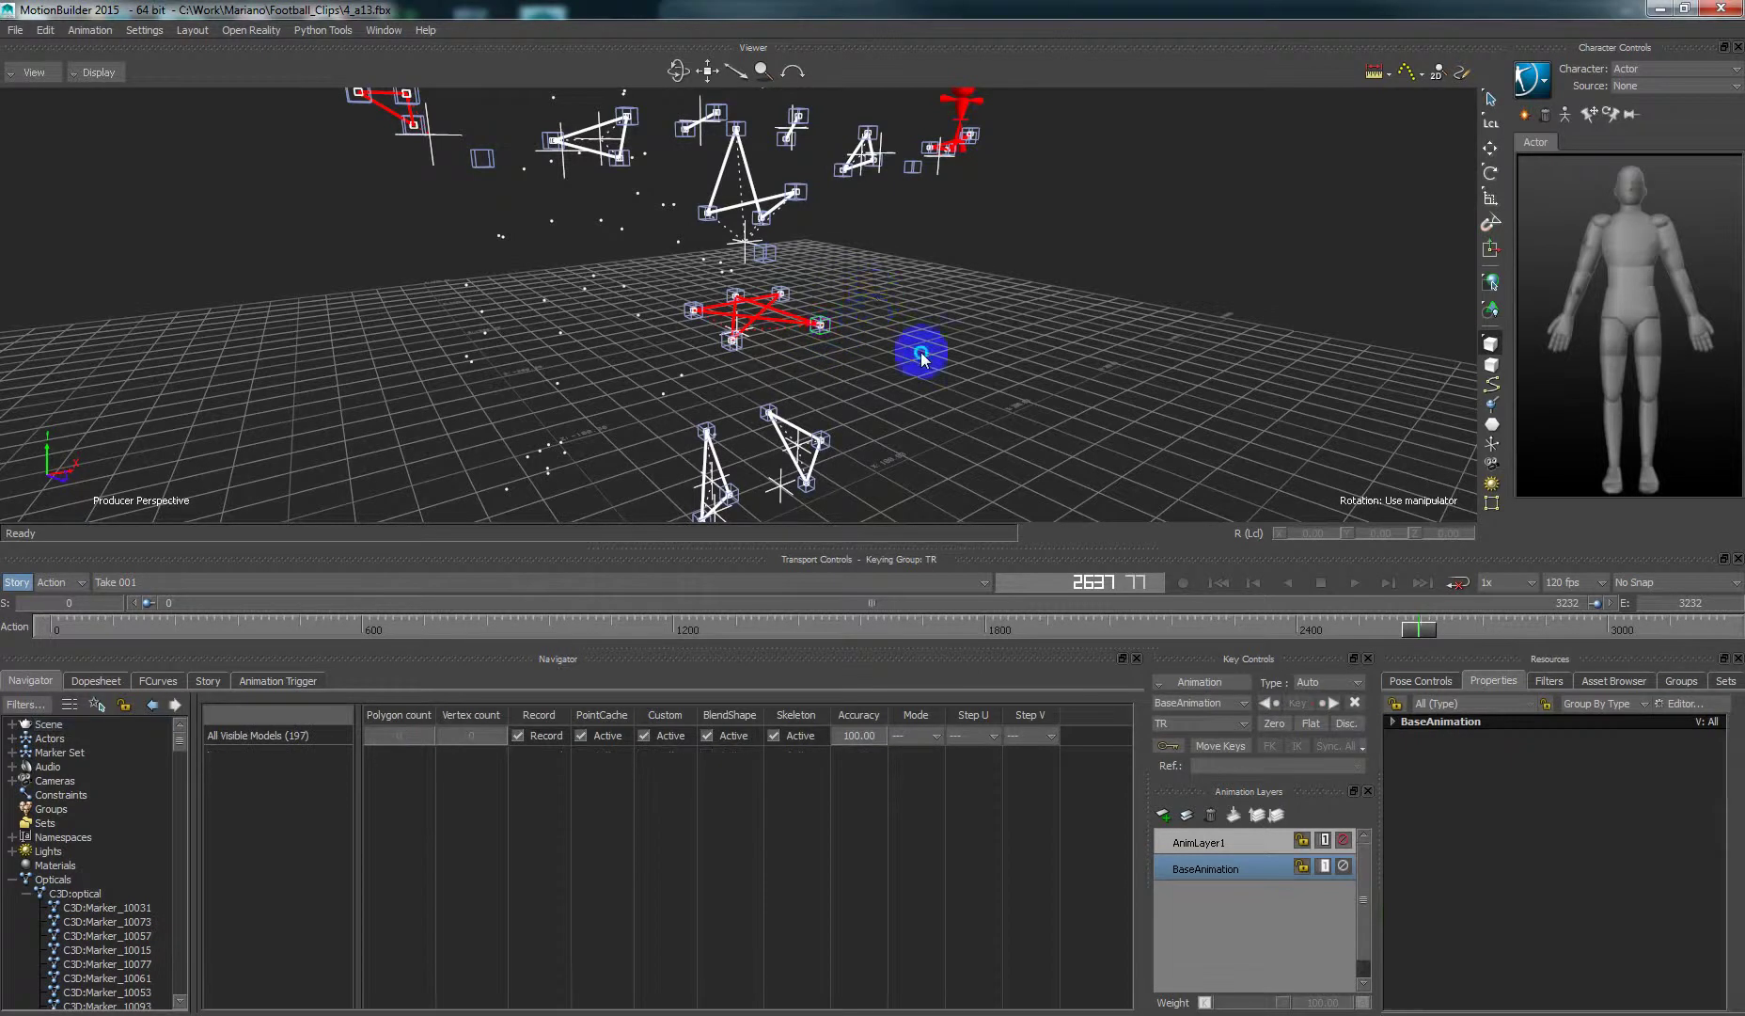
- Select the Hips rigid body and go to frame 2570
{"action": "left_click_drag", "start_coordinate": [920, 353], "coordinate": [762, 277], "text": "ctrl"}
{"action": "left_click", "coordinate": [749, 320]}
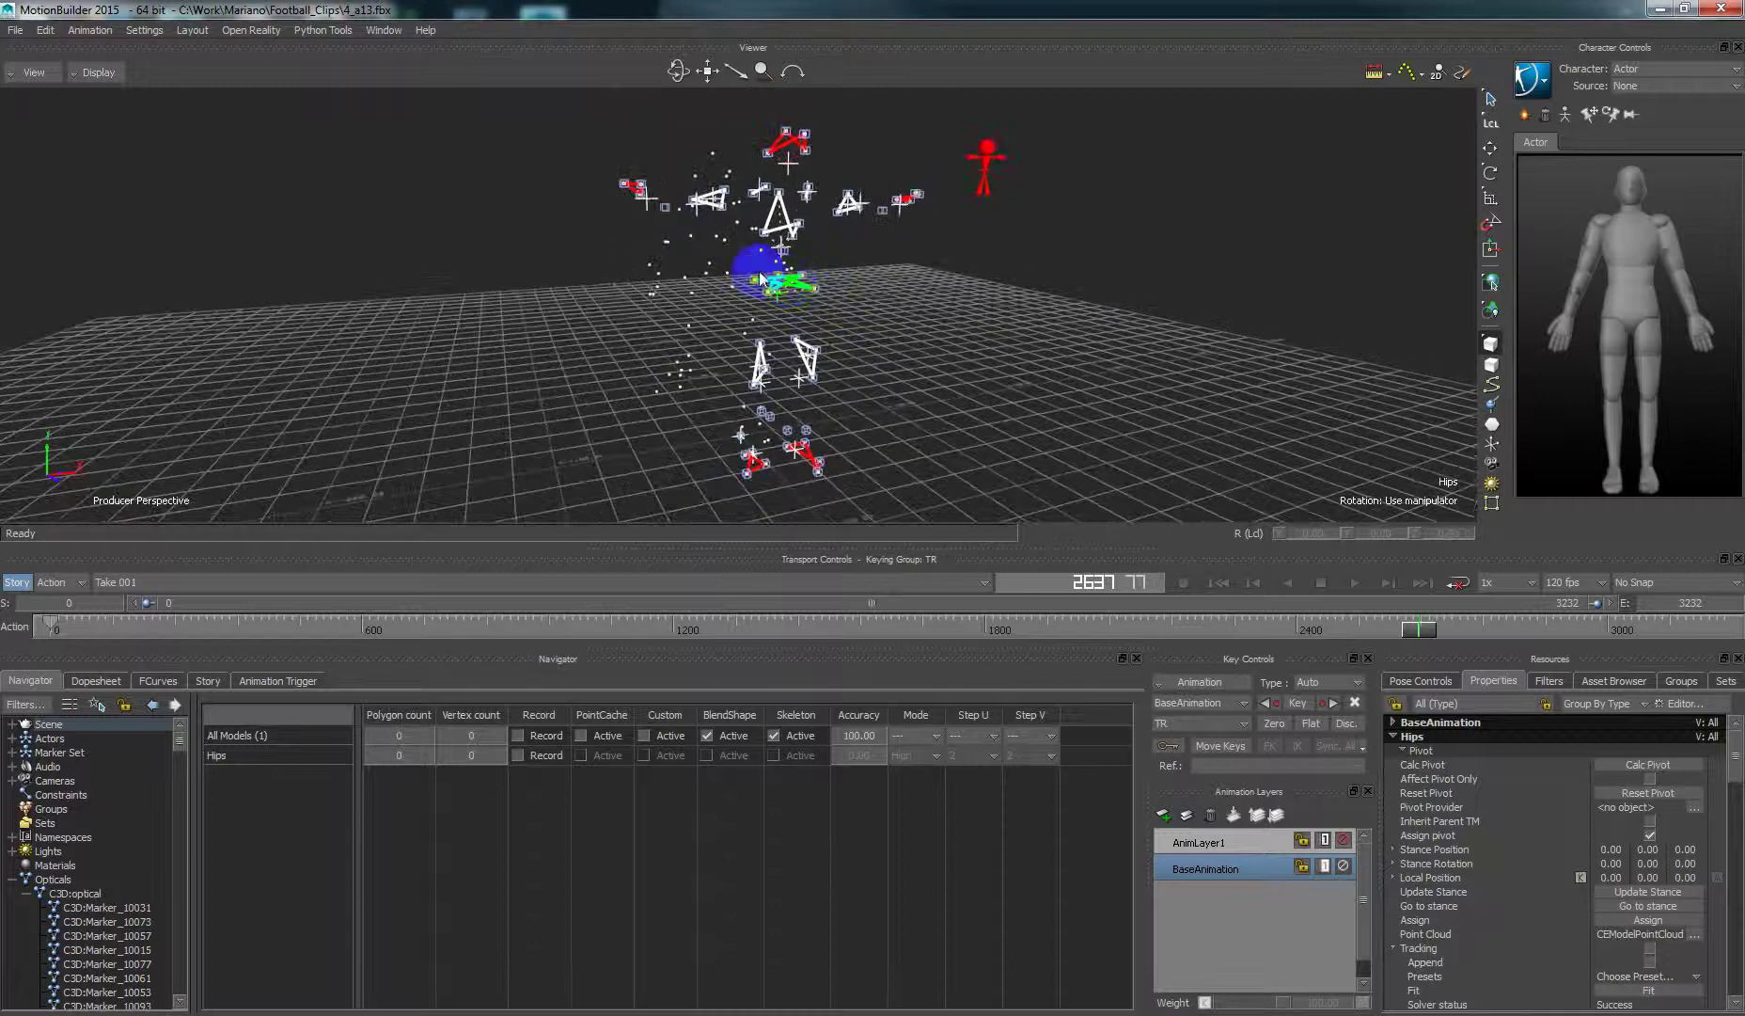
{"action": "left_click_drag", "start_coordinate": [924, 358], "coordinate": [826, 354], "text": "ctrl+shift"}
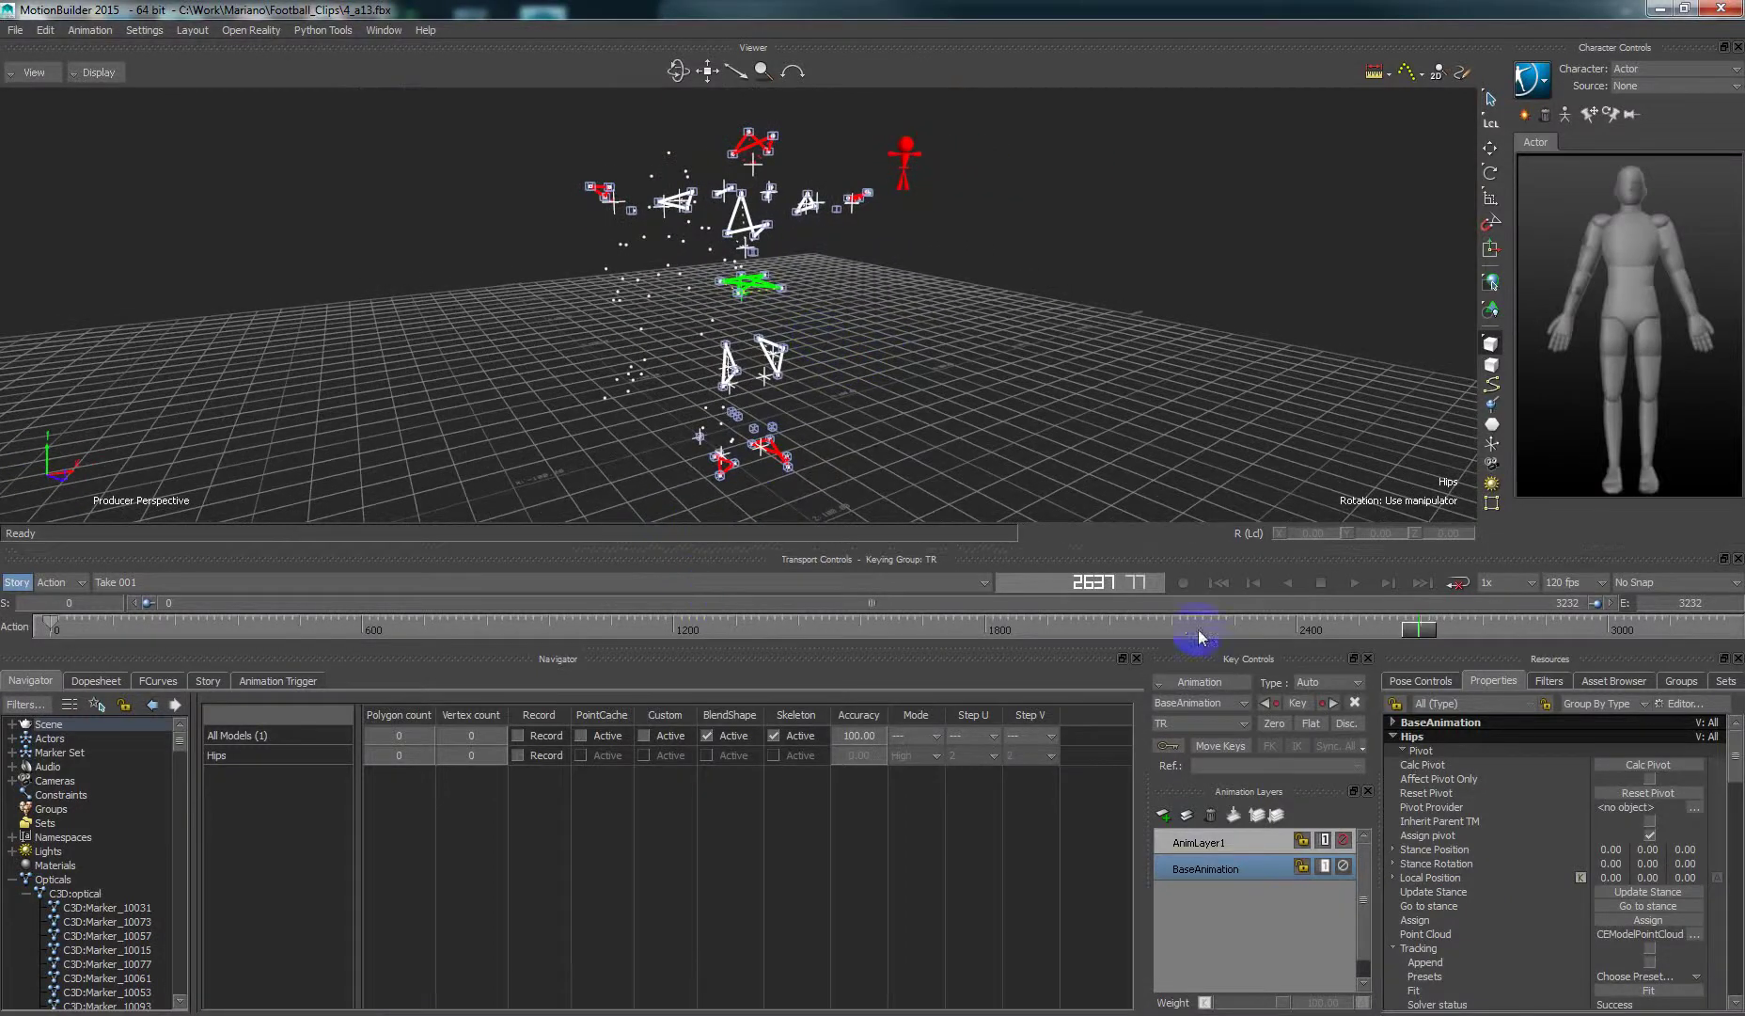
{"action": "left_click_drag", "start_coordinate": [1417, 637], "coordinate": [1378, 636]}
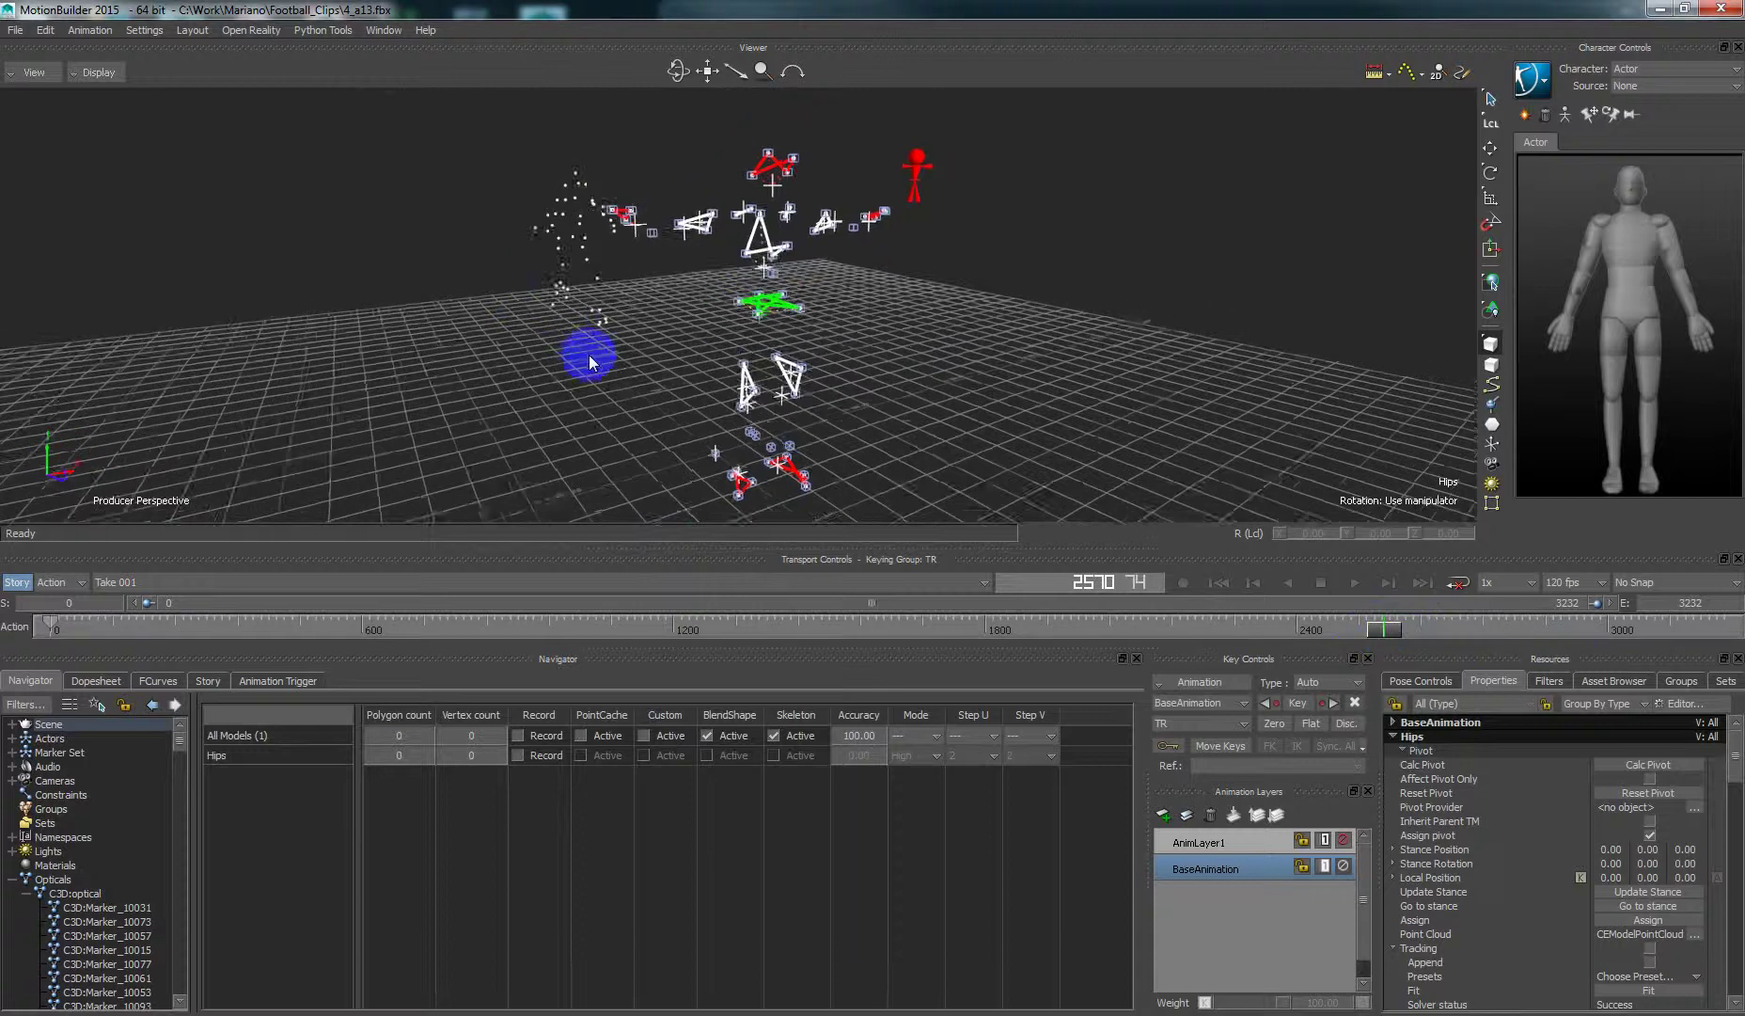
- Move the Hips rigid body onto the matching hip markers of the optical point cloud at frame 2570
{"action": "mouse_move", "coordinate": [584, 358]}
{"action": "left_mouse_down", "text": "ctrl+shift"}
{"action": "mouse_move", "coordinate": [631, 373]}
{"action": "mouse_move", "coordinate": [518, 378]}
{"action": "mouse_move", "coordinate": [505, 351]}
{"action": "mouse_move", "coordinate": [506, 381]}
{"action": "mouse_move", "coordinate": [1048, 284]}
{"action": "mouse_move", "coordinate": [857, 362]}
{"action": "mouse_move", "coordinate": [868, 308]}
{"action": "mouse_move", "coordinate": [799, 331]}
{"action": "mouse_move", "coordinate": [760, 378]}
{"action": "mouse_move", "coordinate": [603, 315]}
{"action": "mouse_move", "coordinate": [604, 394]}
{"action": "mouse_move", "coordinate": [709, 406]}
{"action": "mouse_move", "coordinate": [671, 405]}
{"action": "mouse_move", "coordinate": [1043, 382]}
{"action": "mouse_move", "coordinate": [1451, 192]}
{"action": "left_mouse_up", "text": "ctrl+shift"}
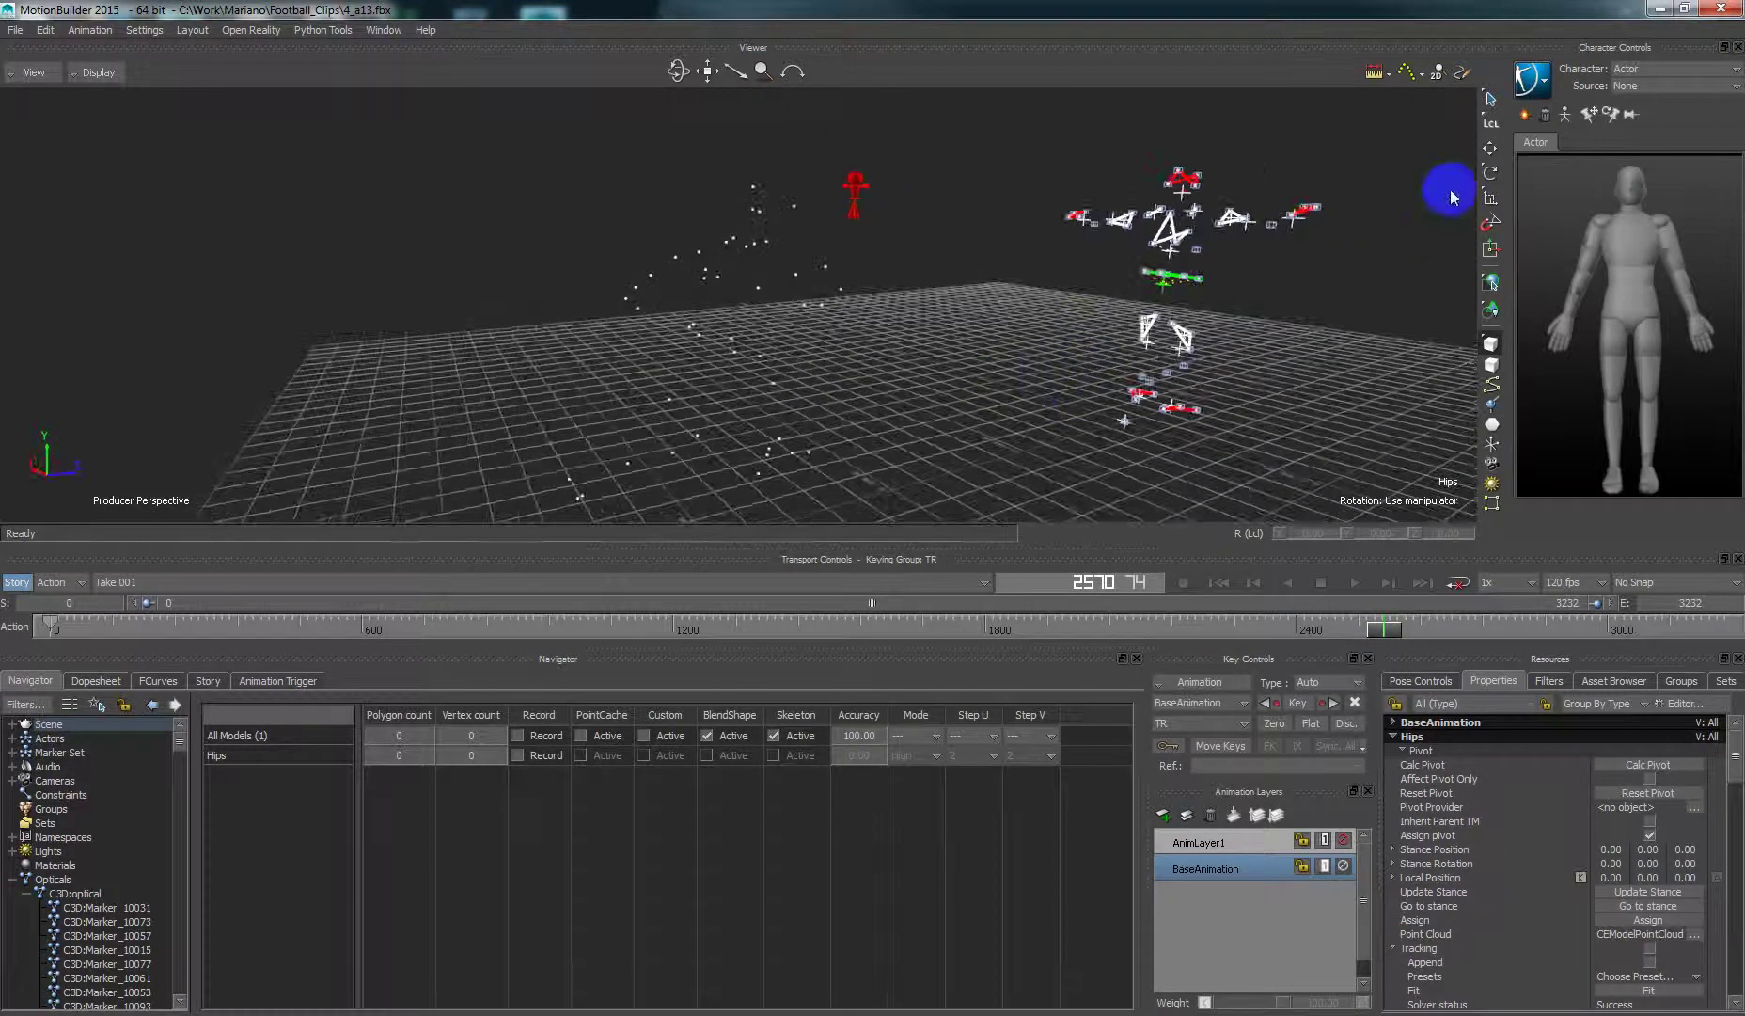
{"action": "left_click", "coordinate": [1491, 147]}
{"action": "left_click_drag", "start_coordinate": [1270, 304], "coordinate": [1176, 305], "text": "ctrl+shift"}
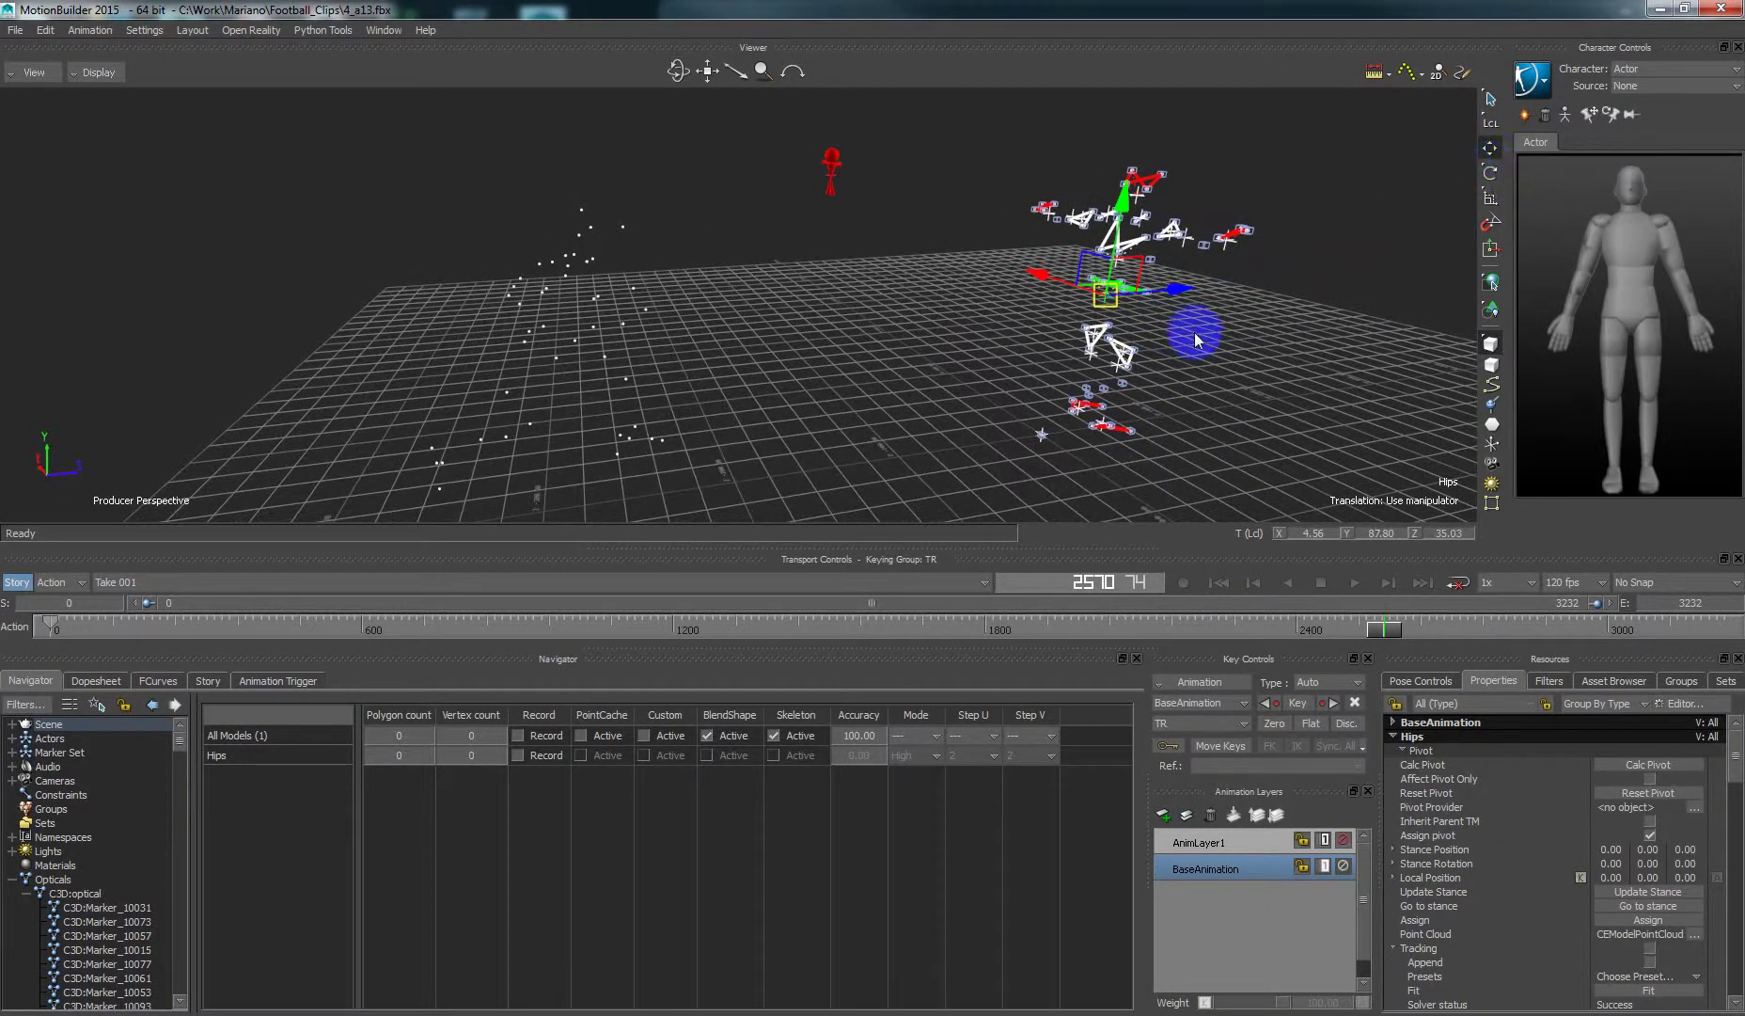
{"action": "left_click", "coordinate": [1489, 148]}
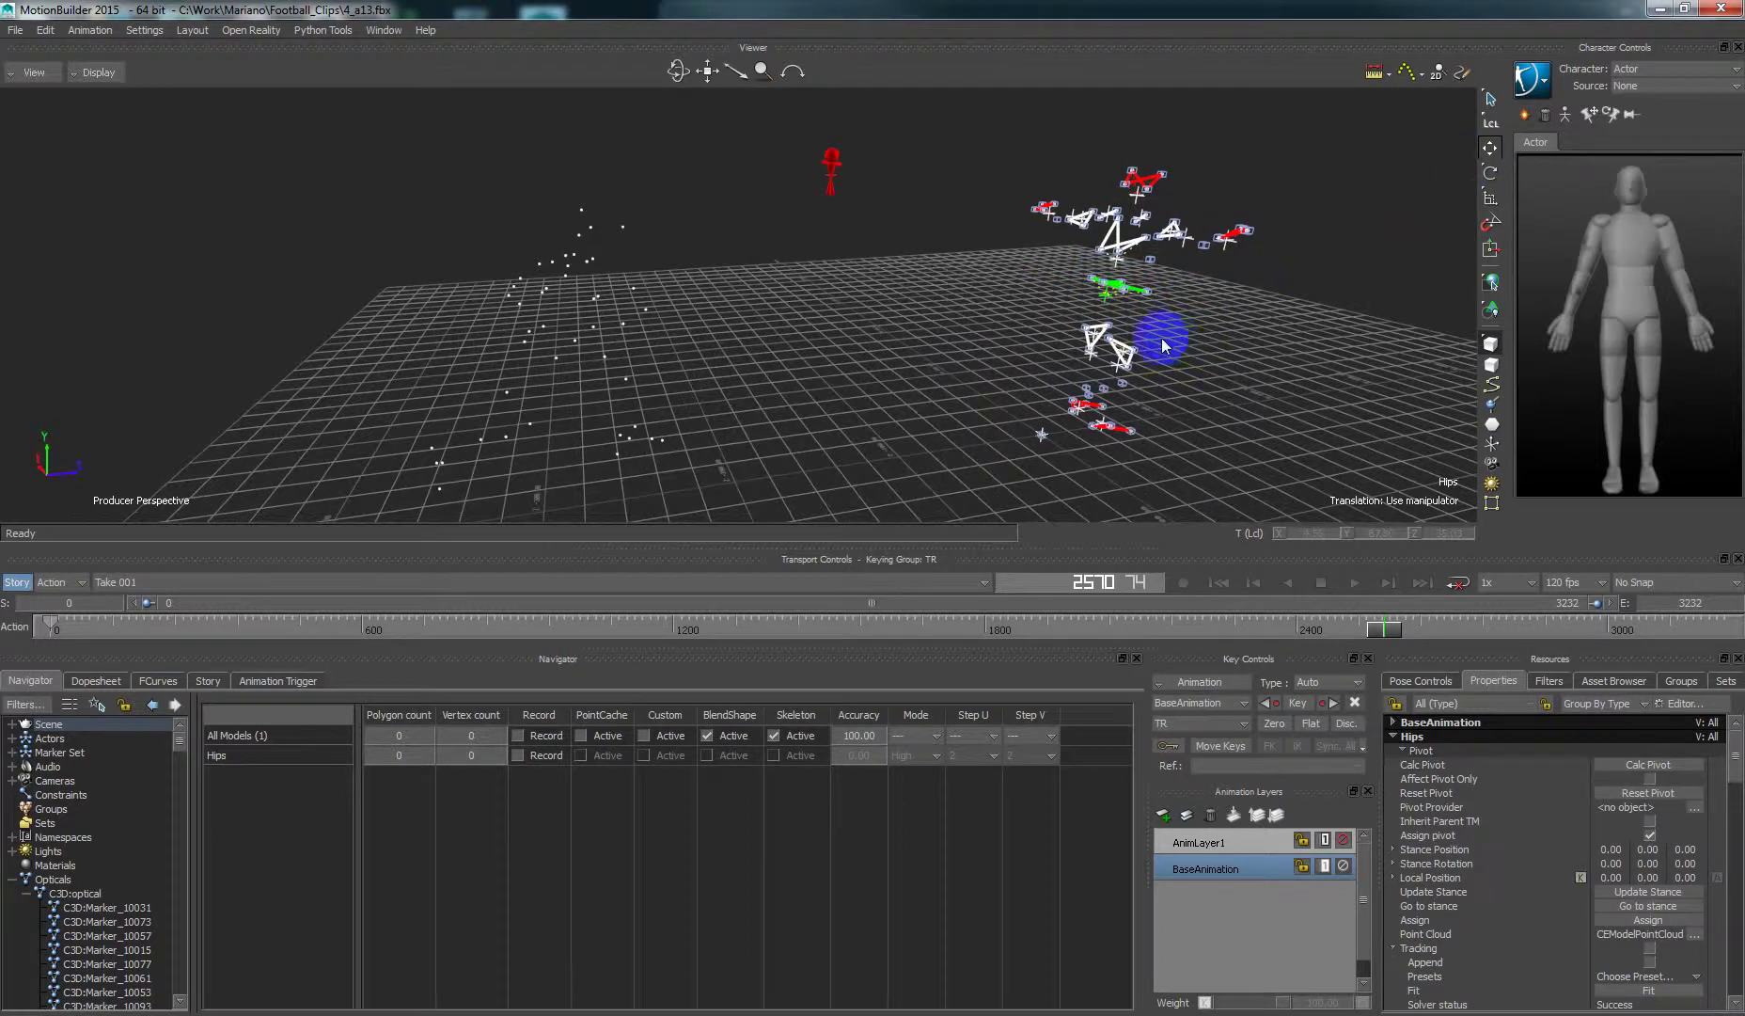
{"action": "left_click_drag", "start_coordinate": [1089, 306], "coordinate": [849, 328], "text": "ctrl+shift"}
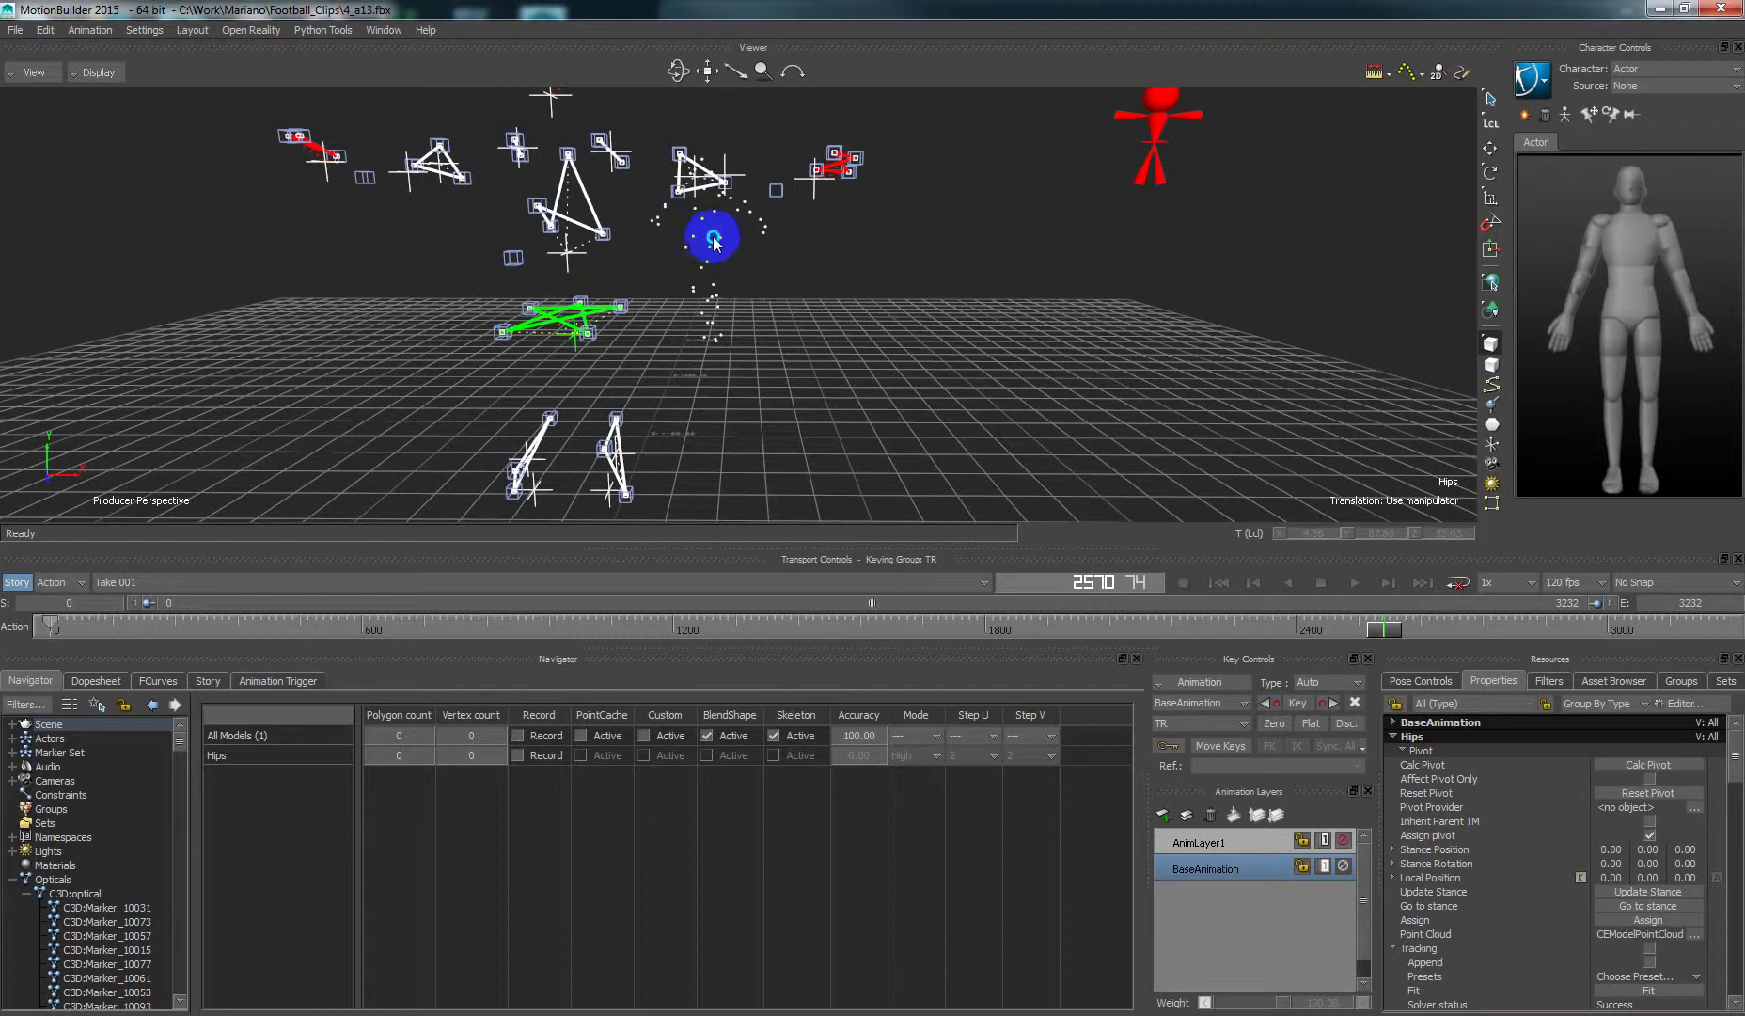
{"action": "mouse_move", "coordinate": [708, 243]}
{"action": "left_mouse_down", "text": "ctrl+shift"}
{"action": "mouse_move", "coordinate": [671, 277]}
{"action": "mouse_move", "coordinate": [768, 283]}
{"action": "mouse_move", "coordinate": [622, 318]}
{"action": "mouse_move", "coordinate": [779, 362]}
{"action": "mouse_move", "coordinate": [736, 390]}
{"action": "mouse_move", "coordinate": [877, 409]}
{"action": "mouse_move", "coordinate": [713, 374]}
{"action": "mouse_move", "coordinate": [775, 393]}
{"action": "mouse_move", "coordinate": [728, 404]}
{"action": "mouse_move", "coordinate": [776, 296]}
{"action": "mouse_move", "coordinate": [767, 398]}
{"action": "mouse_move", "coordinate": [740, 351]}
{"action": "mouse_move", "coordinate": [721, 374]}
{"action": "mouse_move", "coordinate": [826, 362]}
{"action": "mouse_move", "coordinate": [845, 342]}
{"action": "mouse_move", "coordinate": [847, 365]}
{"action": "mouse_move", "coordinate": [644, 381]}
{"action": "mouse_move", "coordinate": [784, 382]}
{"action": "mouse_move", "coordinate": [760, 300]}
{"action": "mouse_move", "coordinate": [737, 374]}
{"action": "mouse_move", "coordinate": [713, 318]}
{"action": "left_mouse_up", "text": "ctrl+shift"}
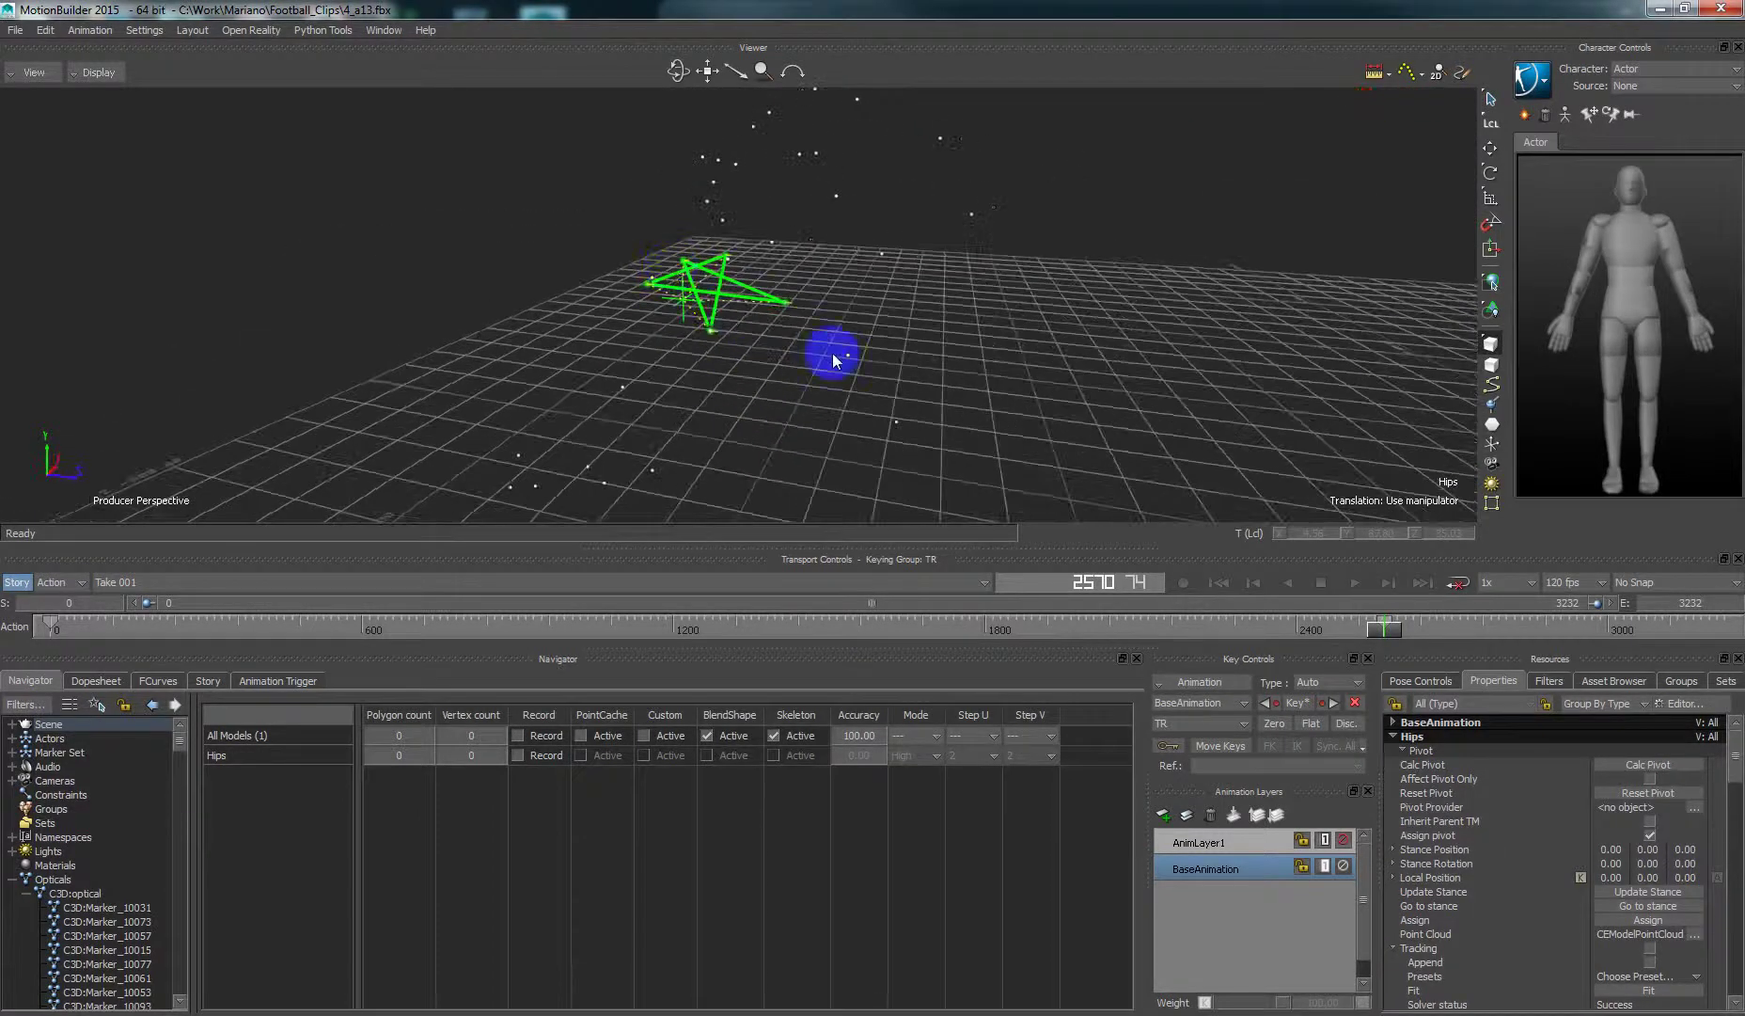
- Fit the Hips rigid body to the point cloud and keep the solver inclusion on From cursor
{"action": "scroll", "coordinate": [1496, 887], "scroll_direction": "down", "scroll_amount": 3}
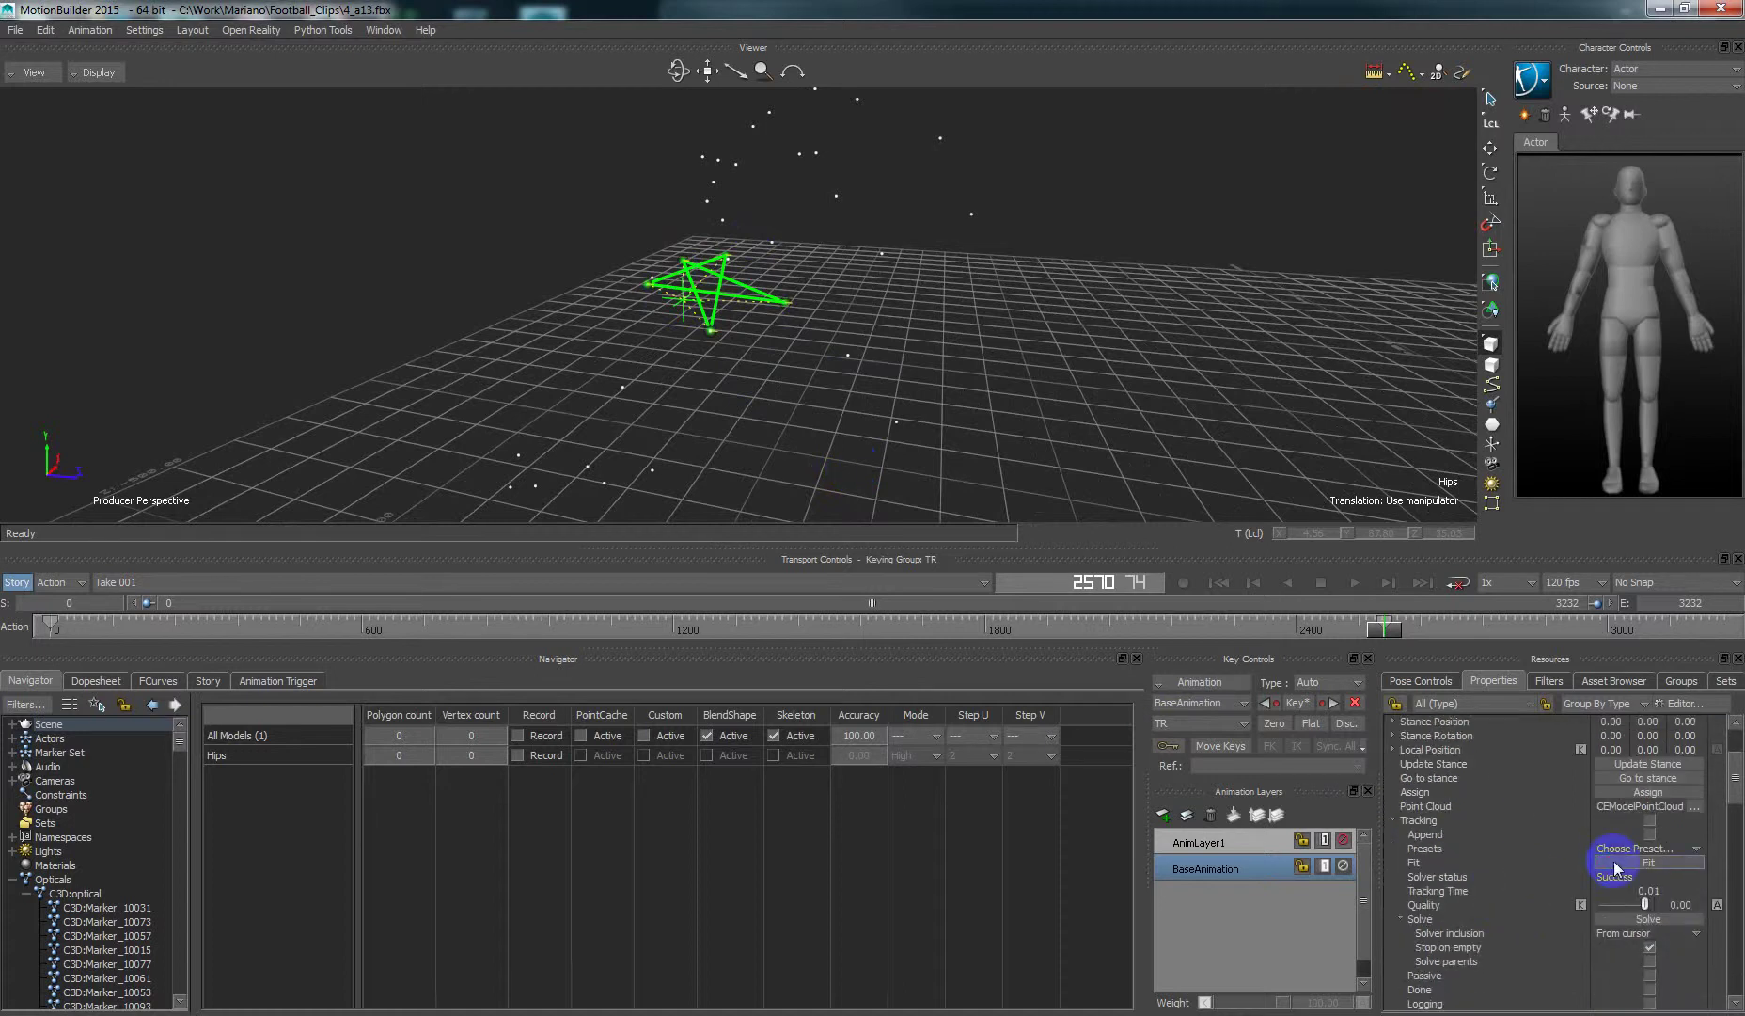
{"action": "left_click", "coordinate": [1615, 862]}
{"action": "scroll", "coordinate": [1506, 841], "scroll_direction": "down", "scroll_amount": 1}
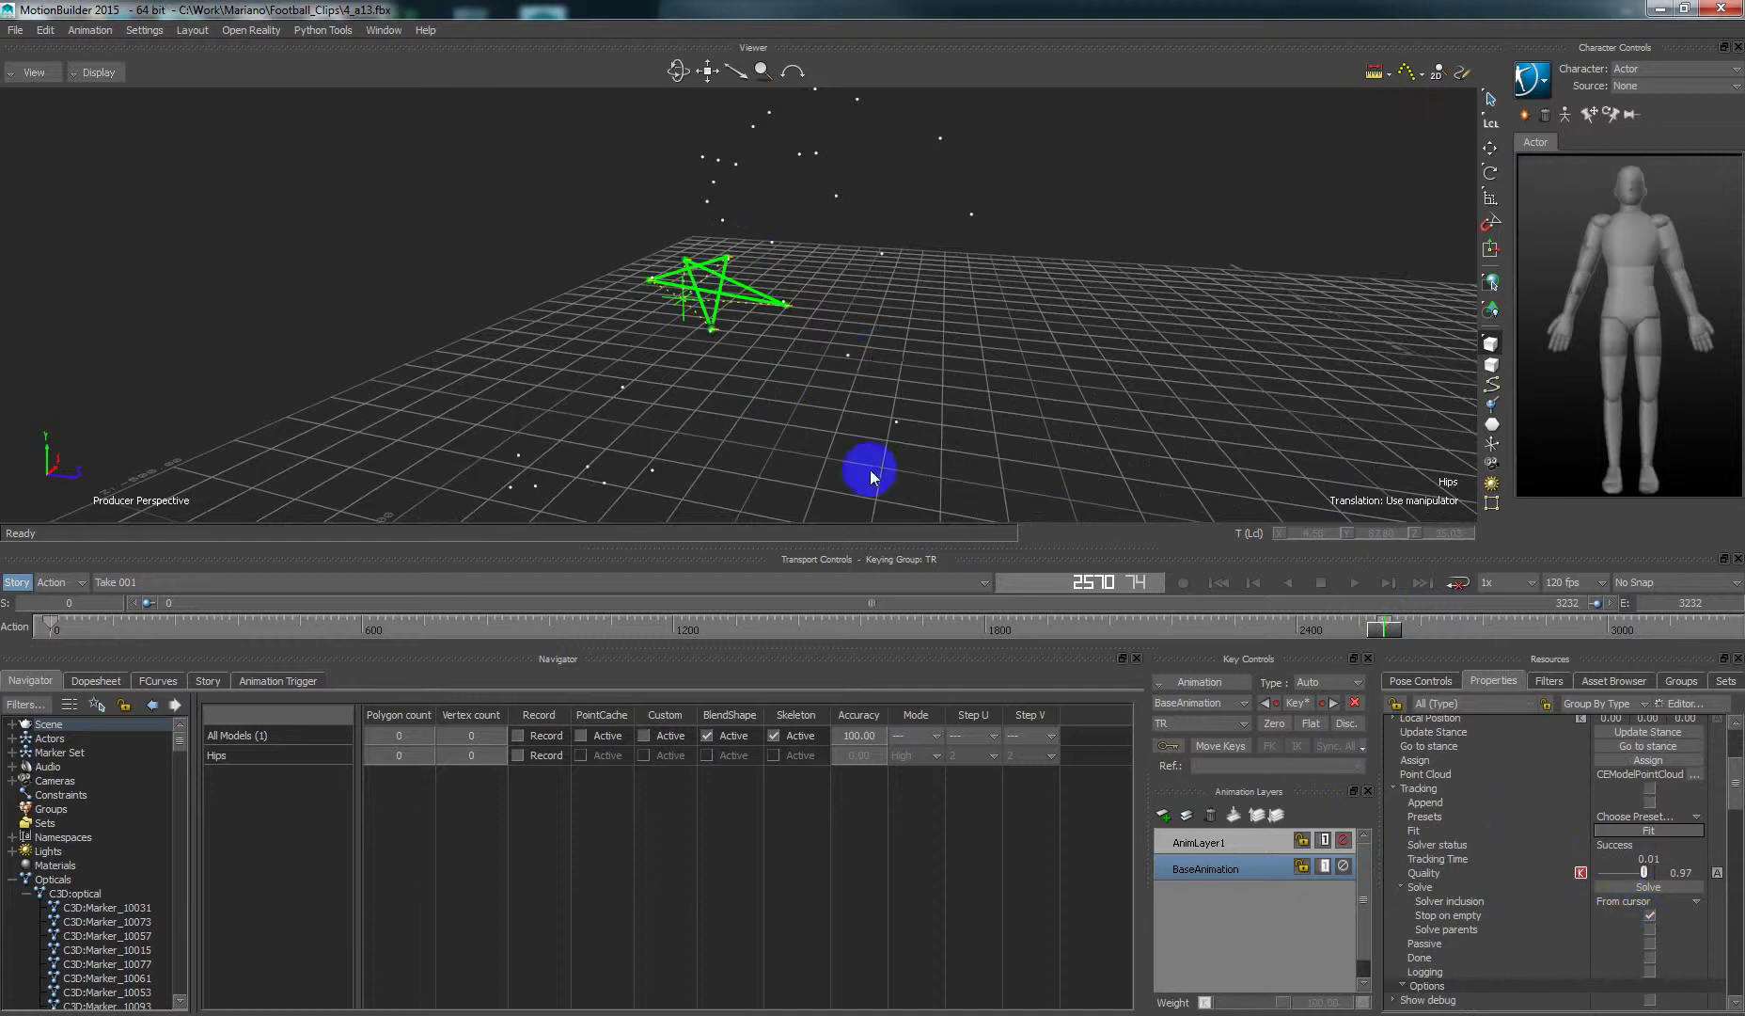
{"action": "left_click", "coordinate": [1671, 904]}
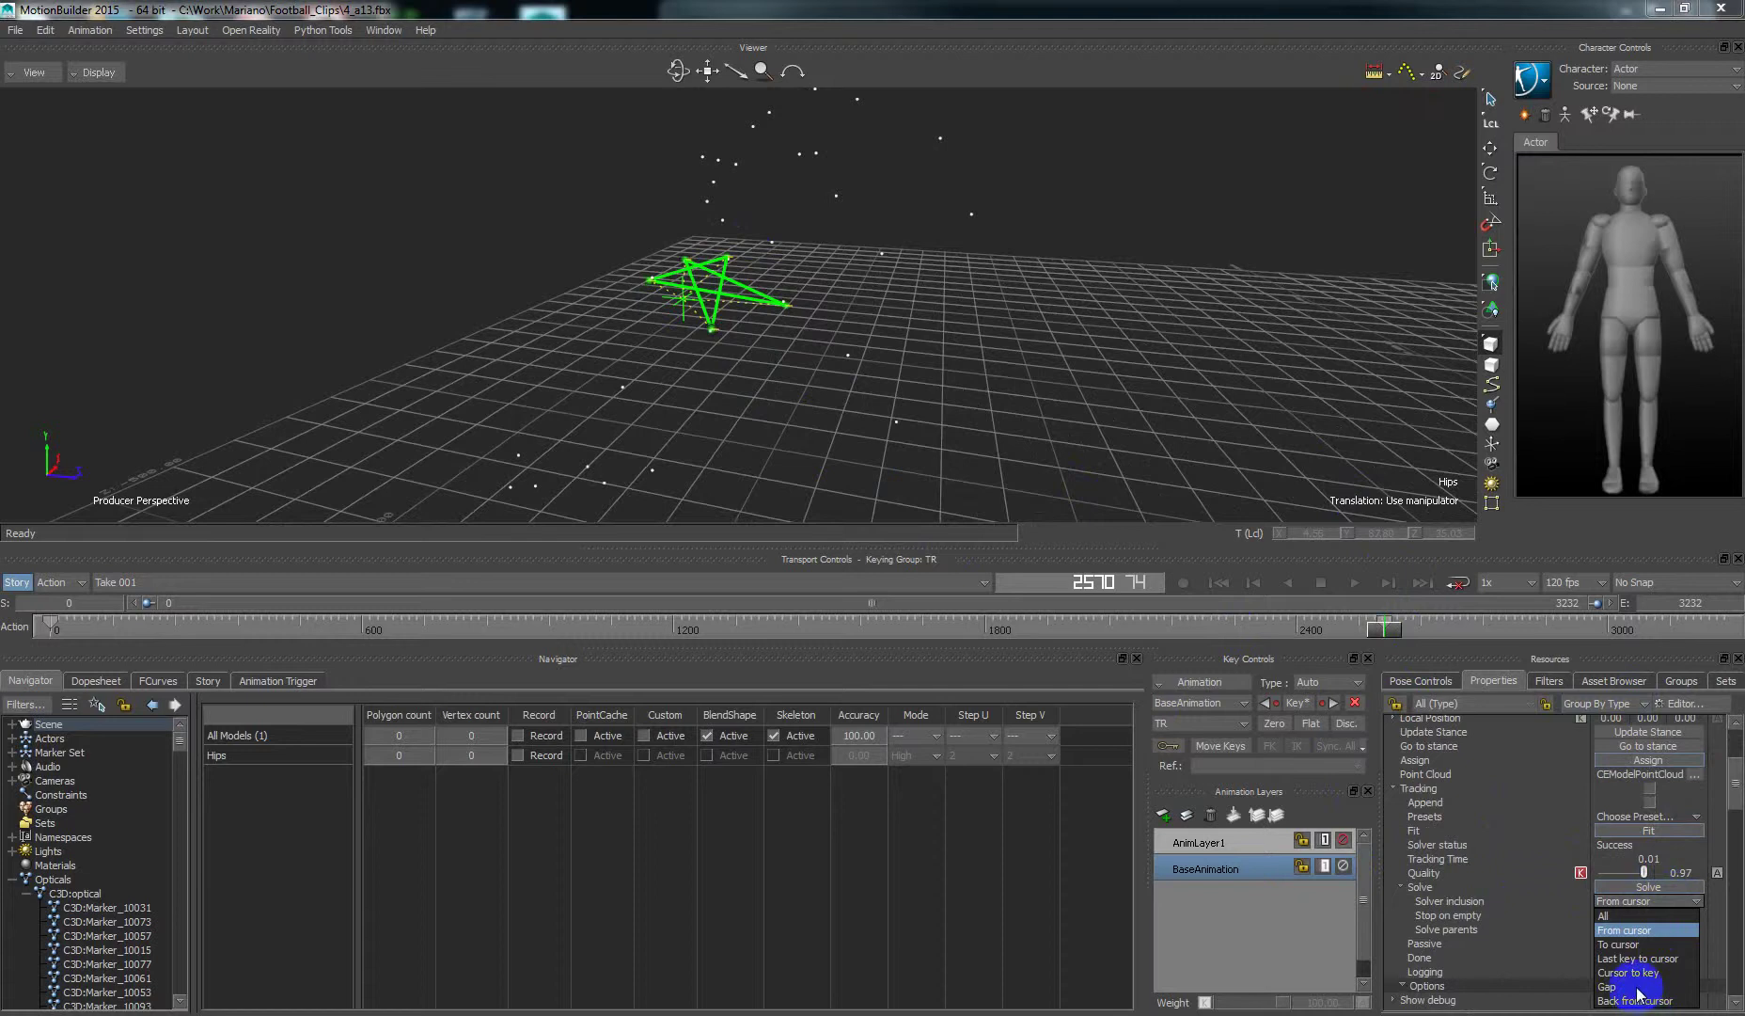
{"action": "left_click", "coordinate": [1652, 902]}
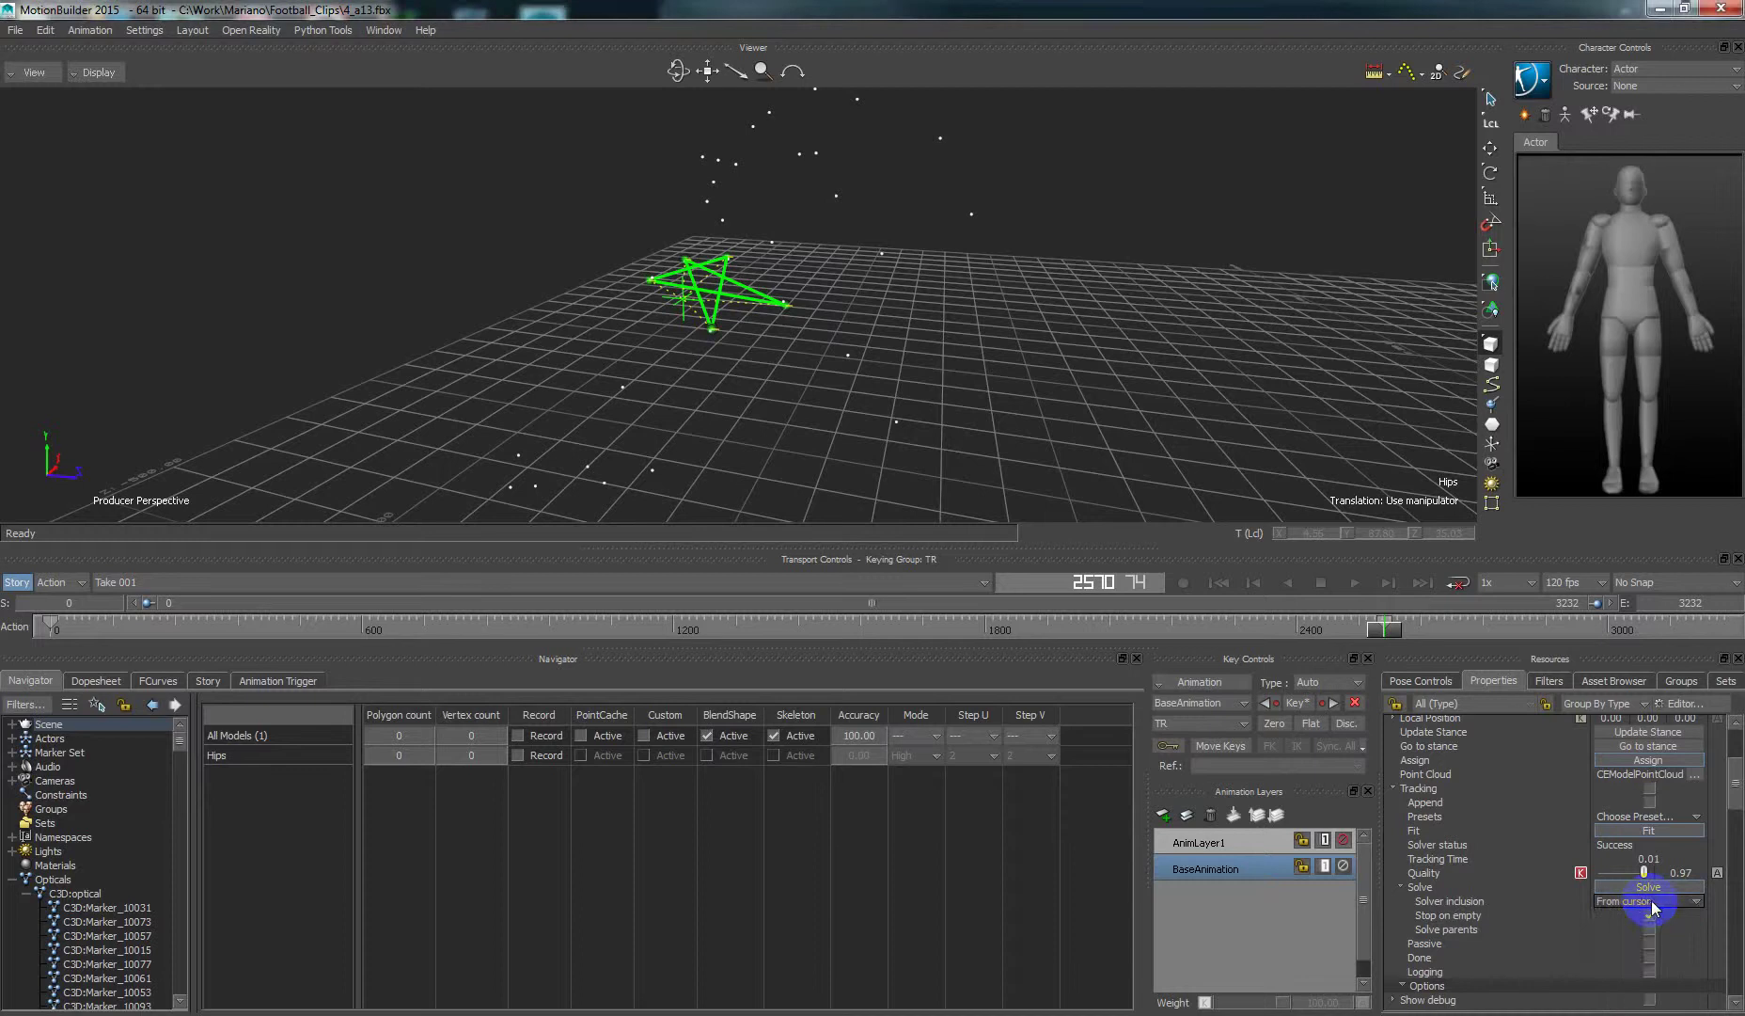
- Scrub ahead to frame 2603 to compare the Hips with the moving markers, and return to the key at frame 2570
{"action": "scroll", "coordinate": [1340, 364], "scroll_direction": "down", "scroll_amount": 5}
{"action": "left_click_drag", "start_coordinate": [1340, 363], "coordinate": [981, 372], "text": "ctrl+shift"}
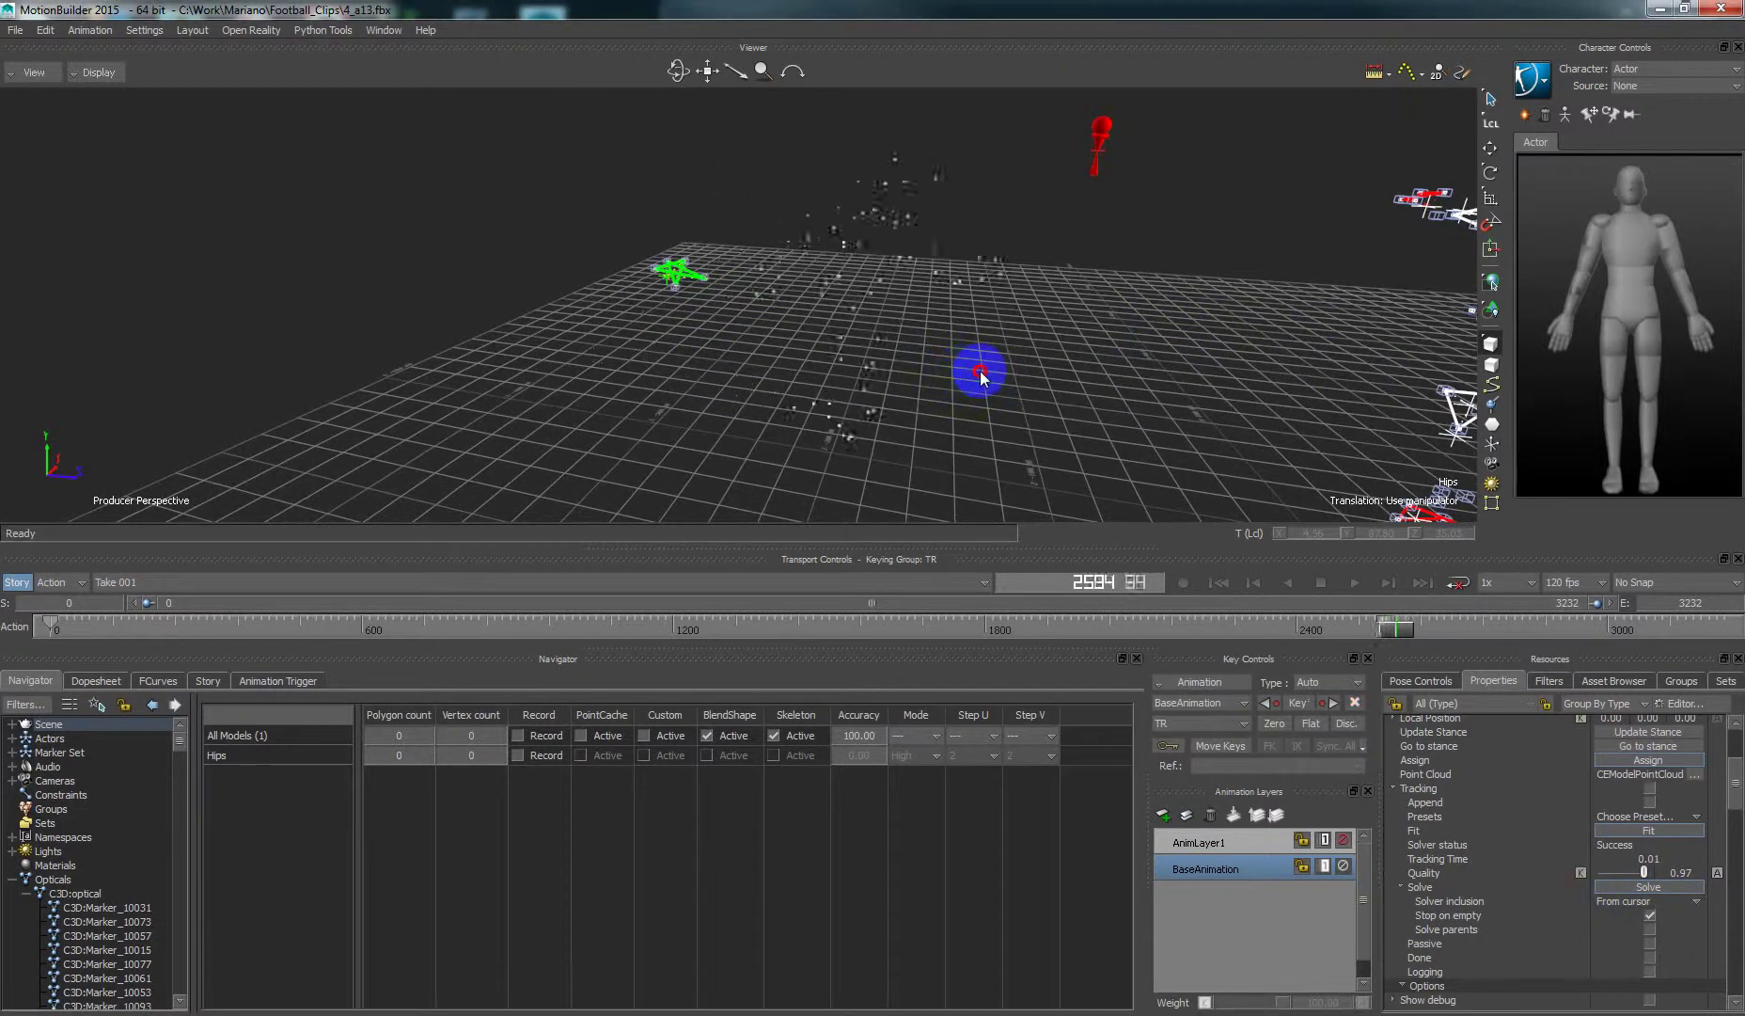
{"action": "left_click", "coordinate": [1402, 623]}
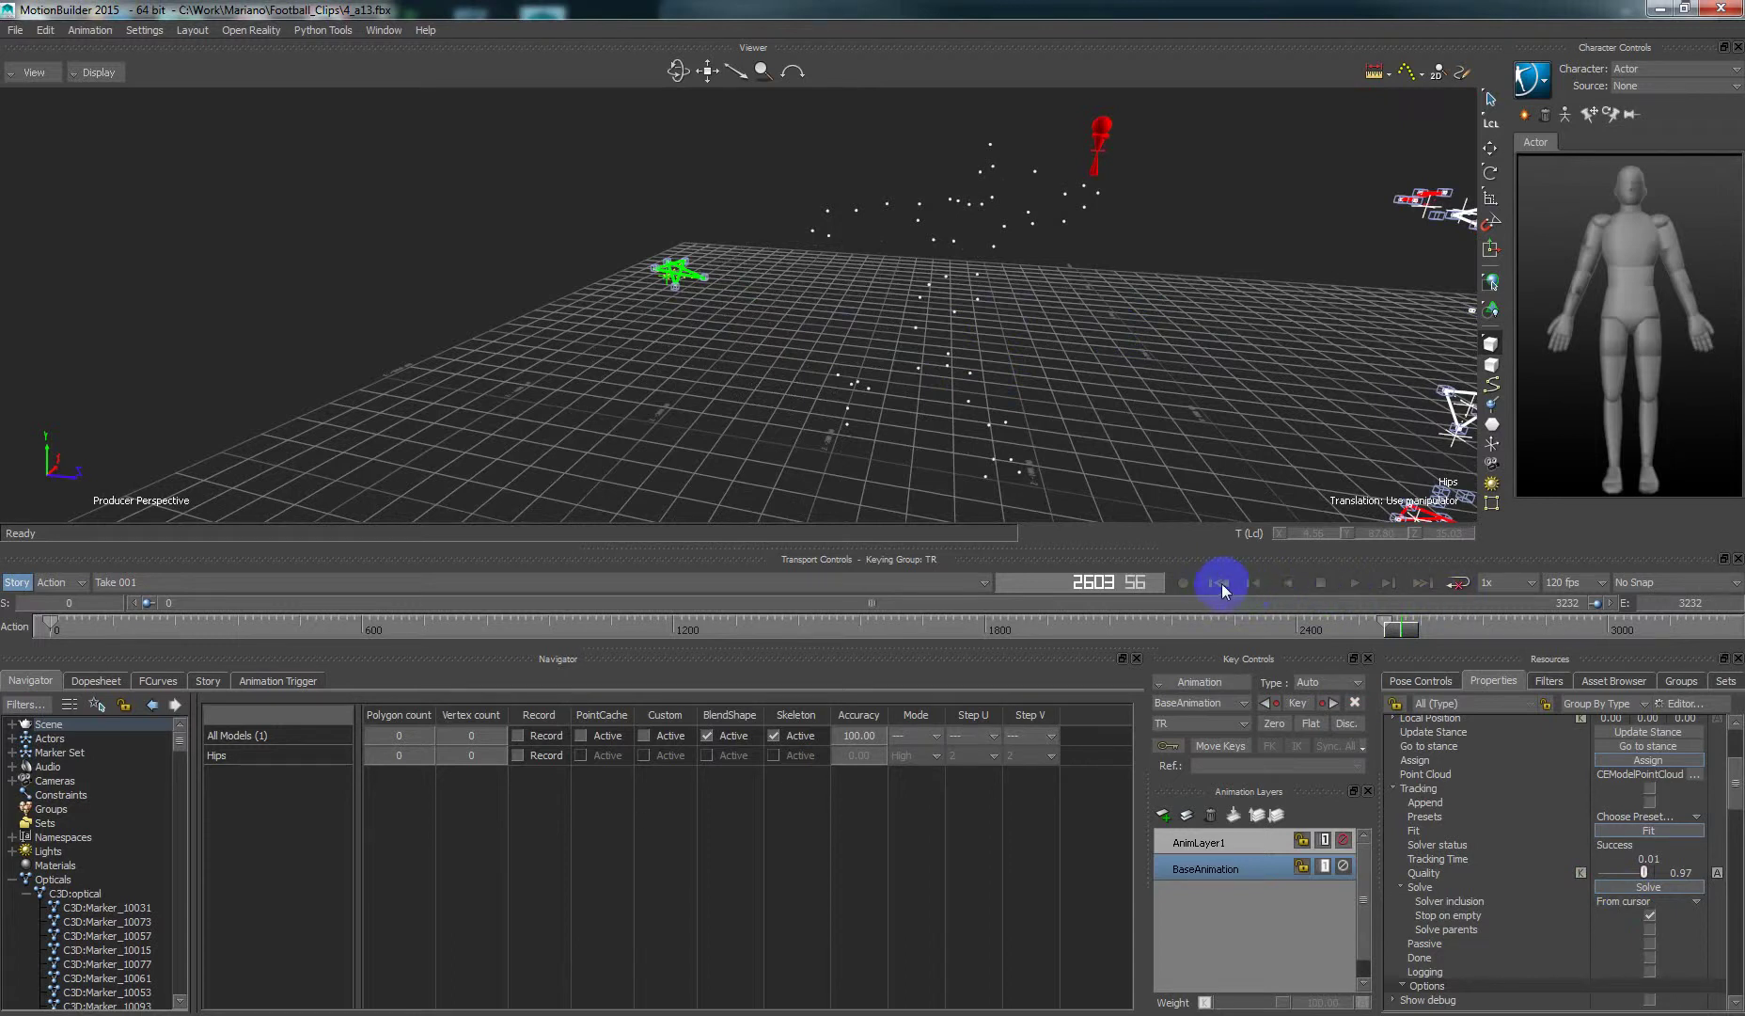
{"action": "left_click", "coordinate": [1264, 702]}
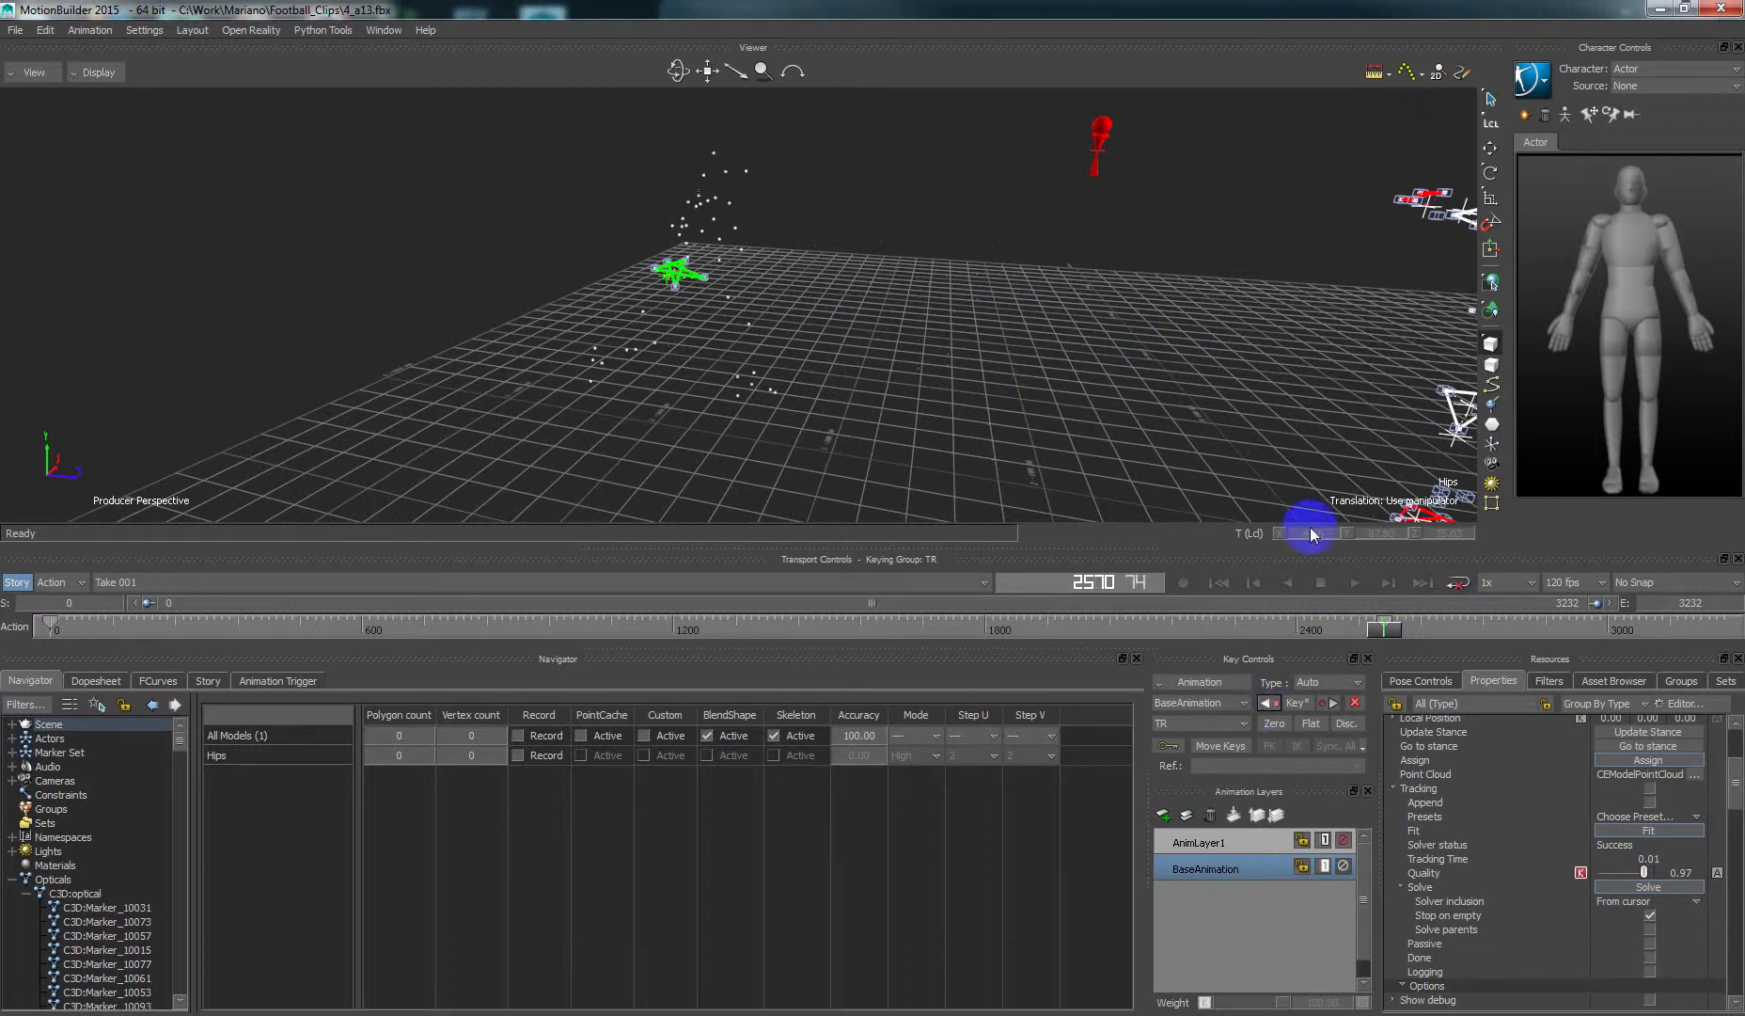
{"action": "scroll", "coordinate": [951, 346], "scroll_direction": "up", "scroll_amount": 5}
{"action": "left_click_drag", "start_coordinate": [941, 356], "coordinate": [1023, 378], "text": "shift"}
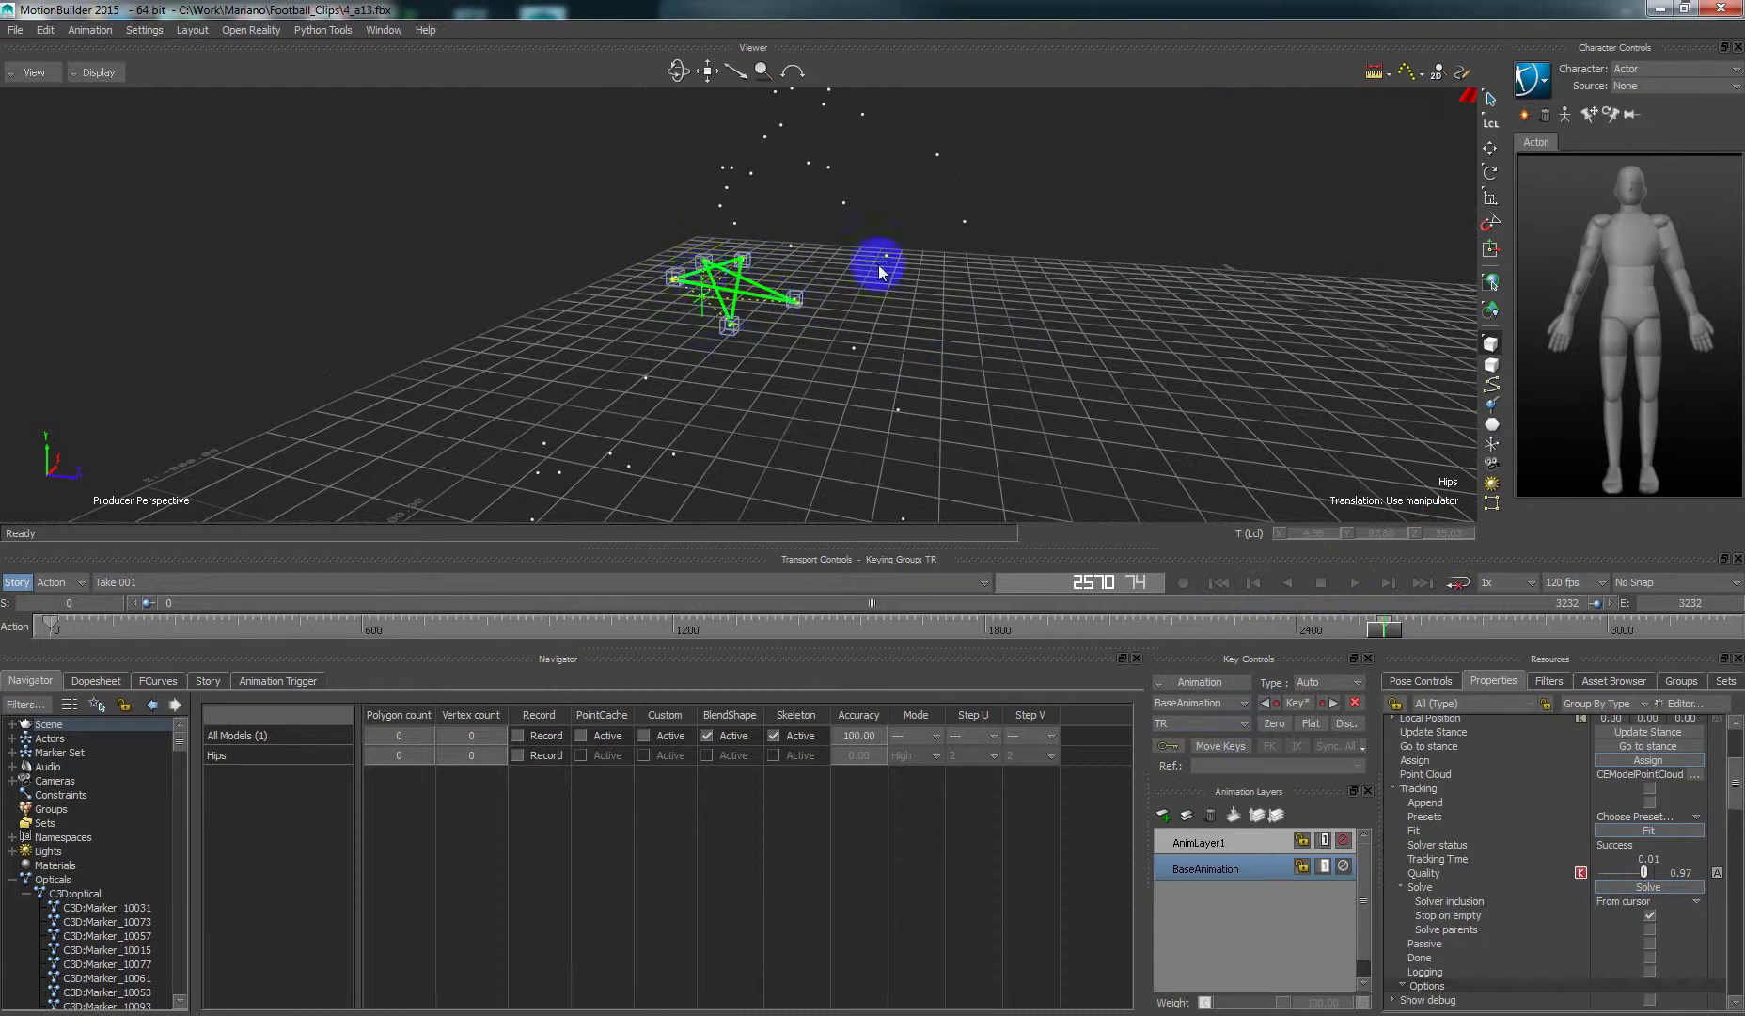
- Hide the actor's Marker Set and Source Markers in the viewer
{"action": "left_click", "coordinate": [1526, 91]}
{"action": "mouse_move", "coordinate": [1571, 217]}
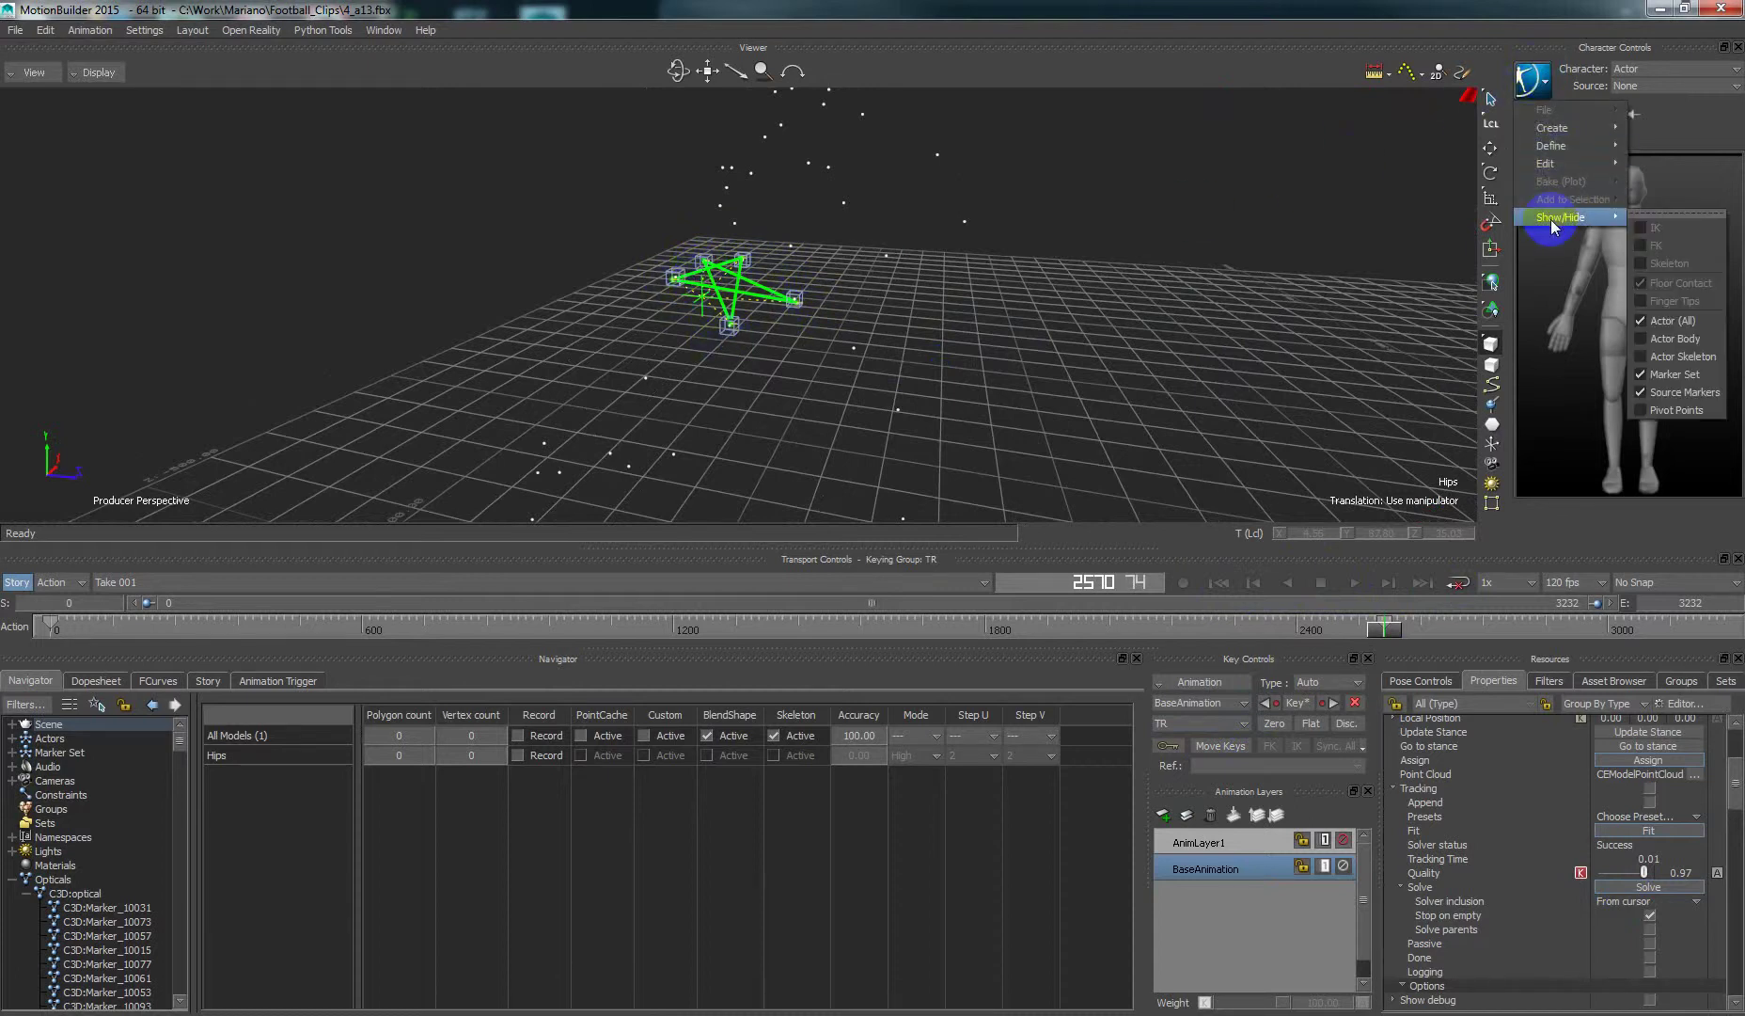
{"action": "left_click", "coordinate": [1641, 374]}
{"action": "left_click", "coordinate": [1525, 84]}
{"action": "mouse_move", "coordinate": [1576, 233]}
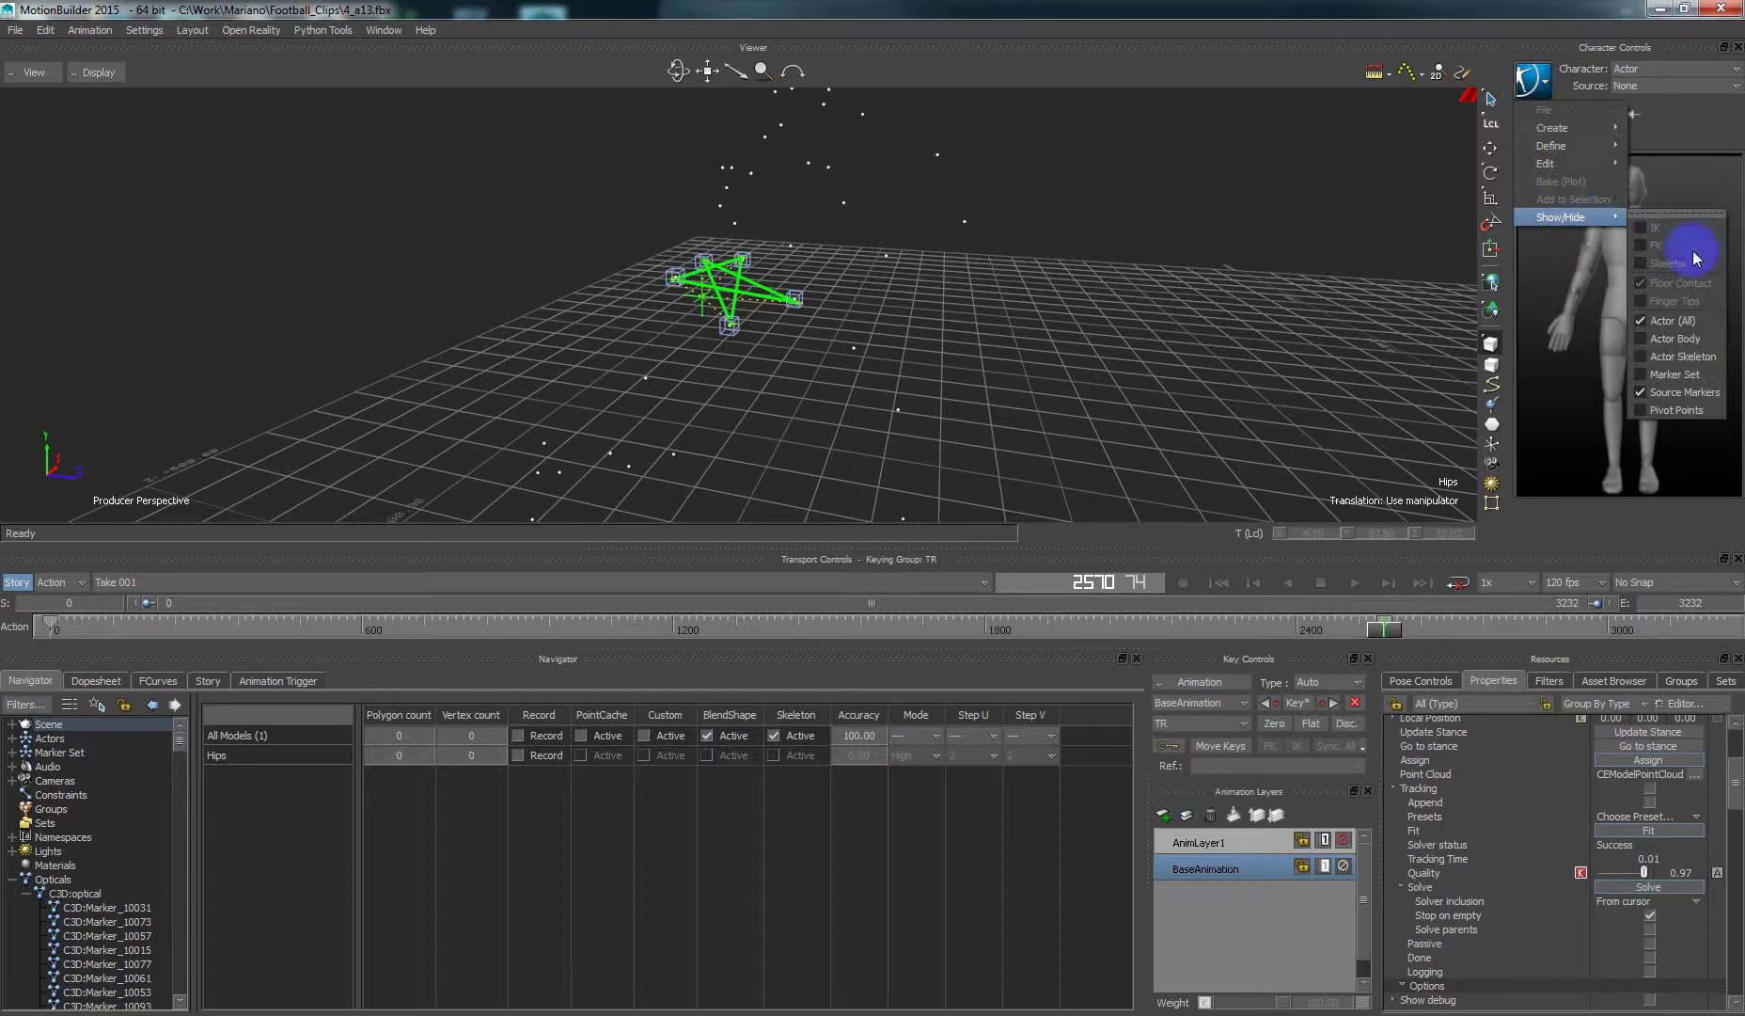
{"action": "left_click", "coordinate": [1674, 386]}
- Solve the Hips rigid body from the cursor at frame 2570 and inspect its resulting trajectories
{"action": "left_click_drag", "start_coordinate": [1030, 320], "coordinate": [674, 271], "text": "ctrl+shift"}
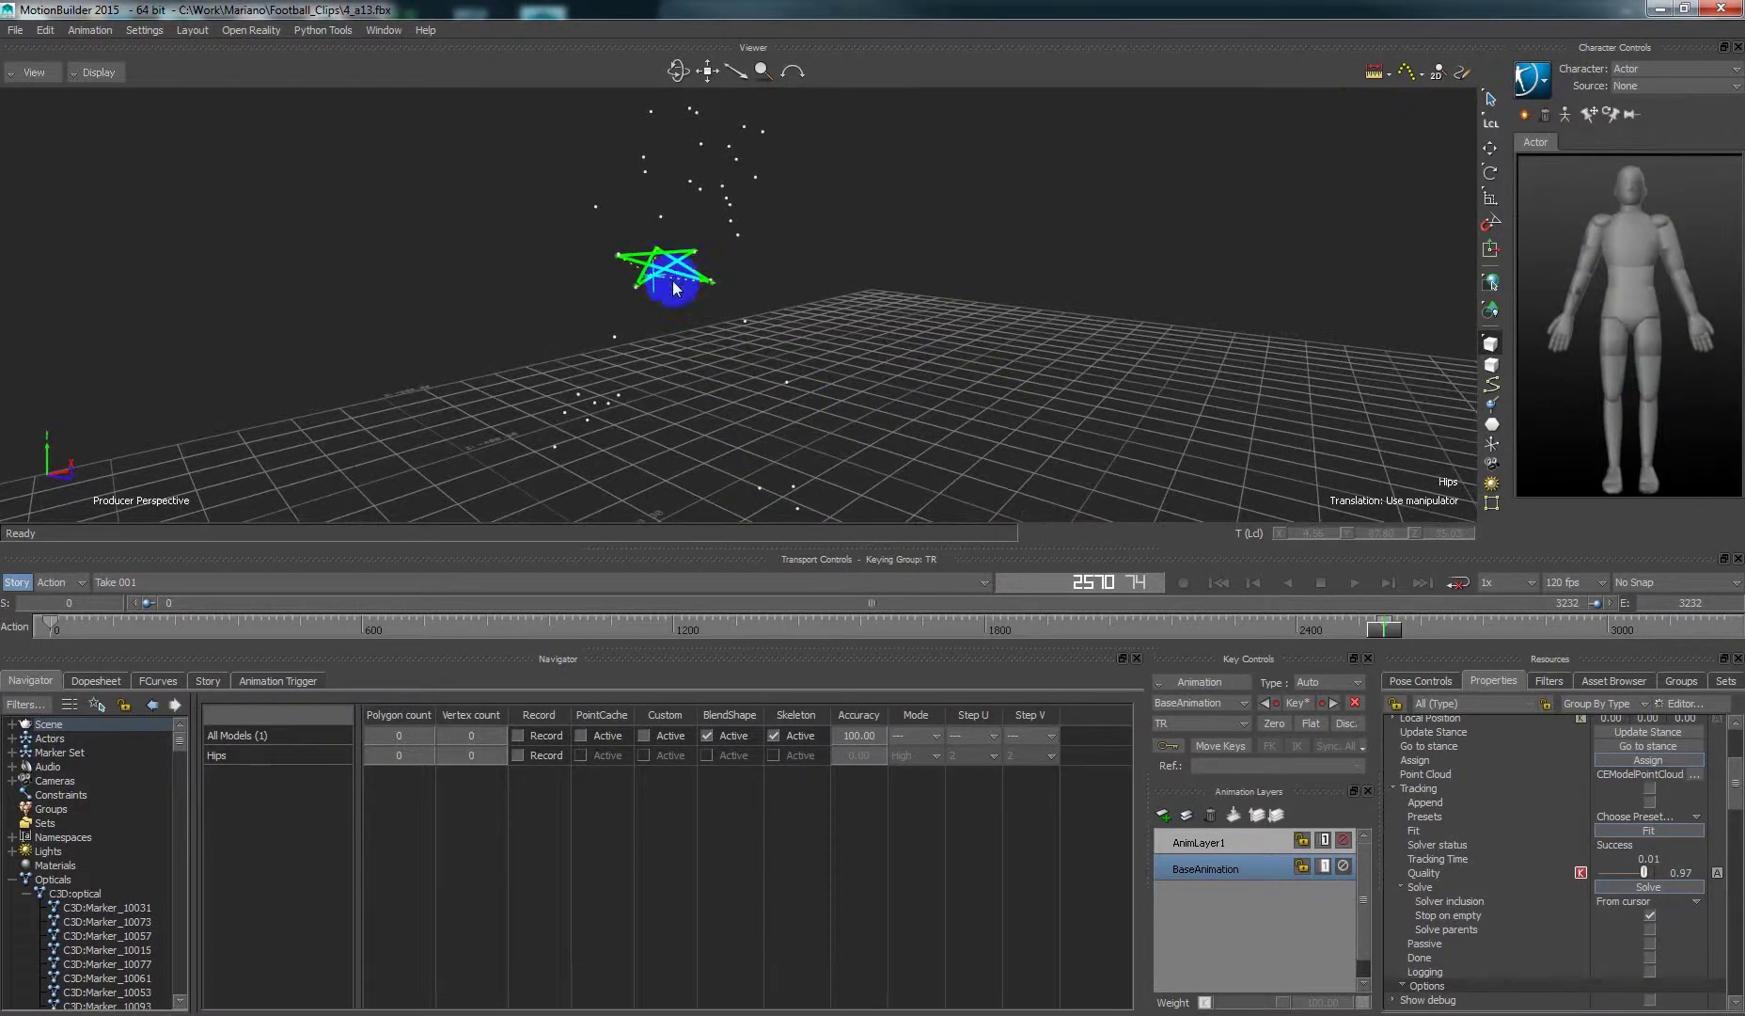
{"action": "left_click_drag", "start_coordinate": [946, 348], "coordinate": [1137, 455], "text": "ctrl+shift"}
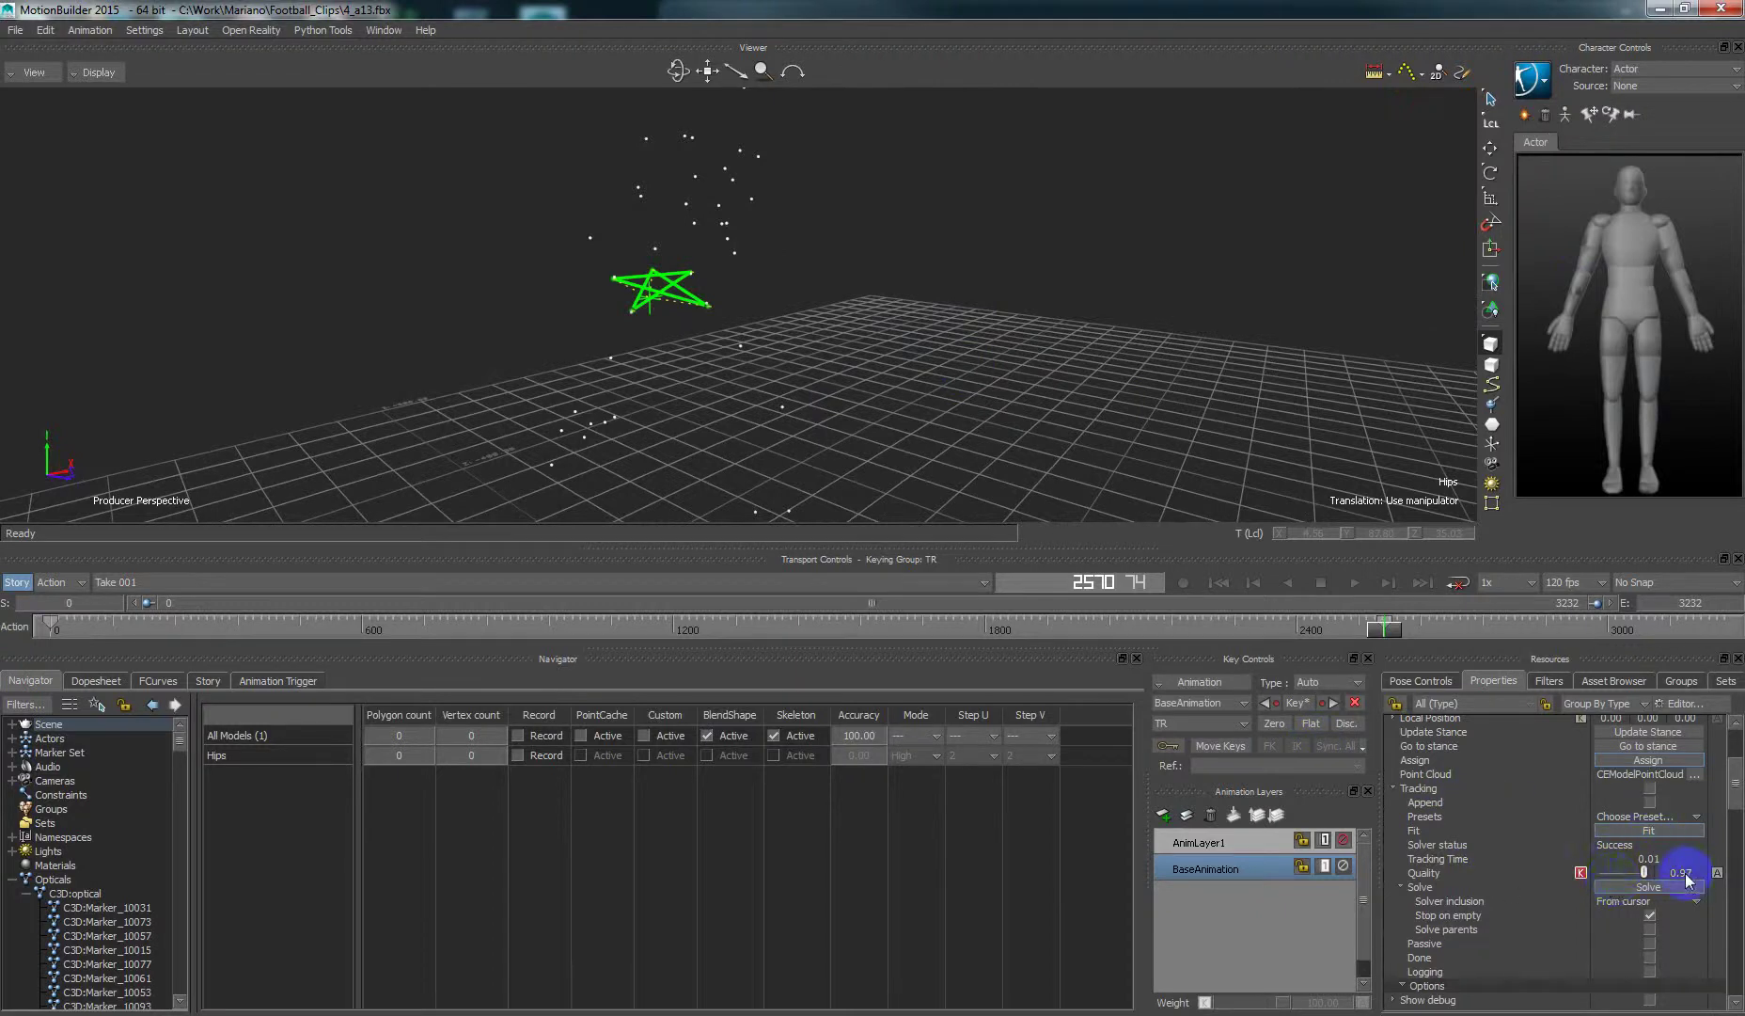
{"action": "left_click", "coordinate": [1636, 888]}
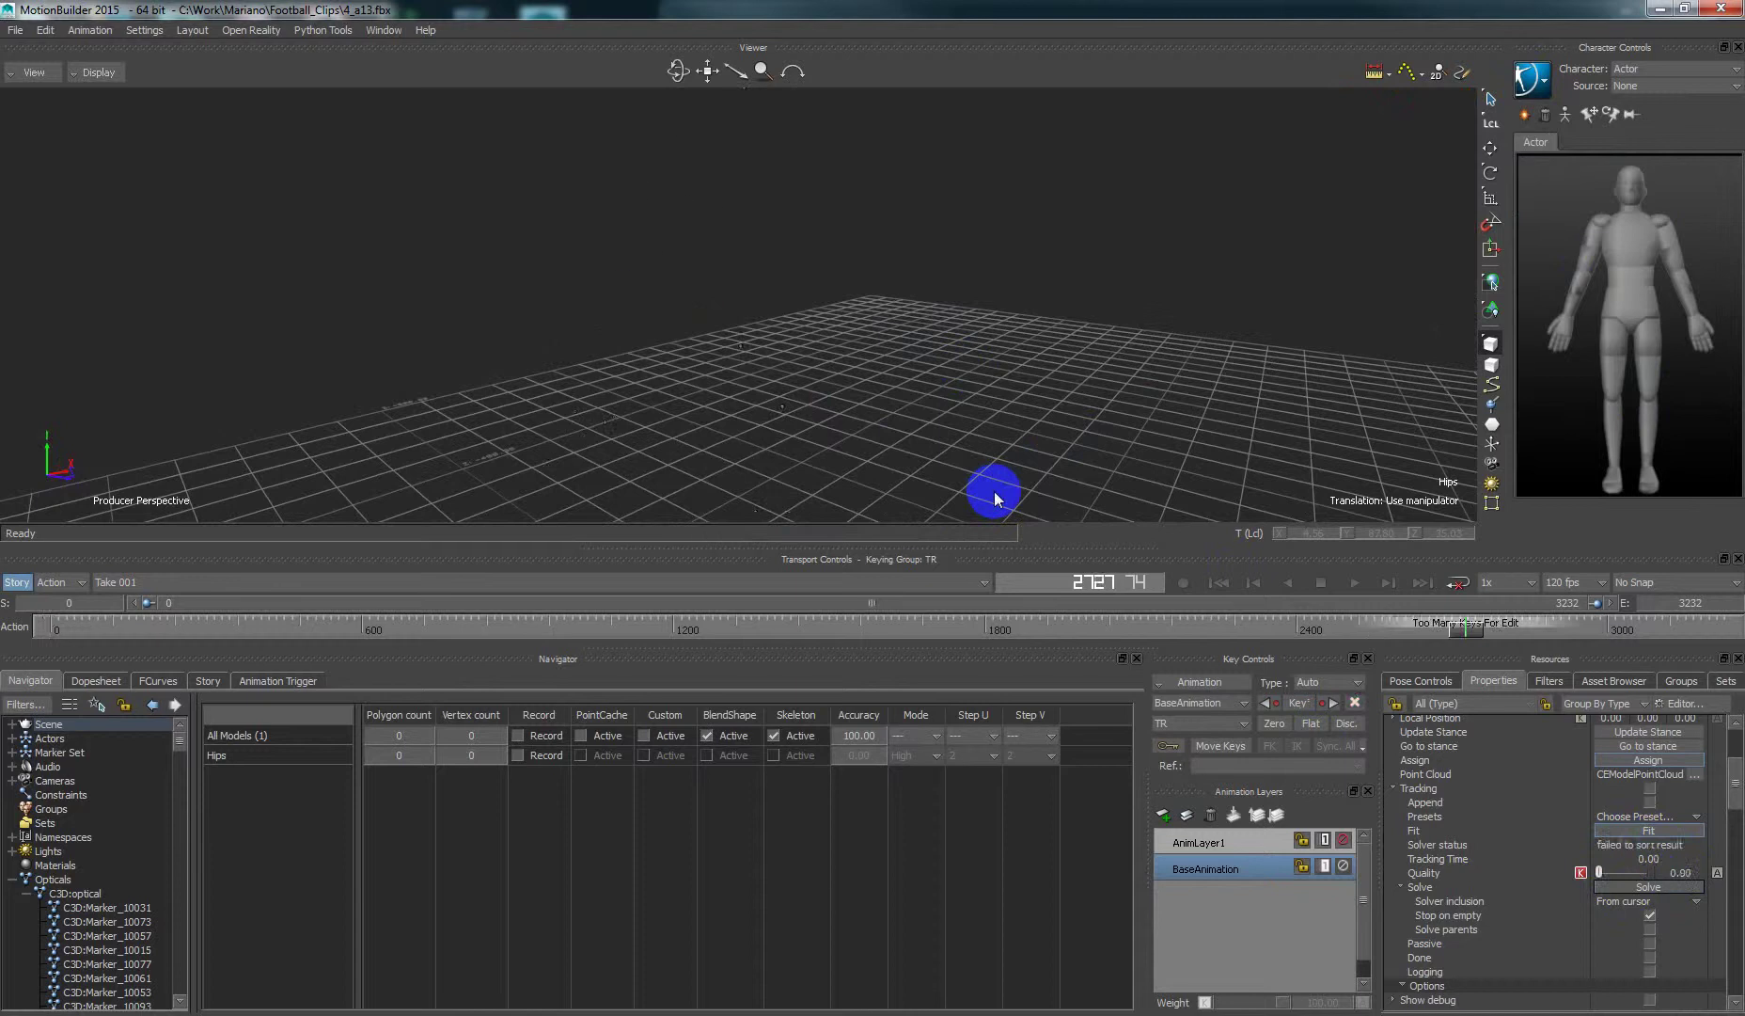
{"action": "left_click_drag", "start_coordinate": [871, 387], "coordinate": [959, 397], "text": "ctrl+shift"}
{"action": "left_click_drag", "start_coordinate": [809, 338], "coordinate": [916, 396], "text": "ctrl+shift"}
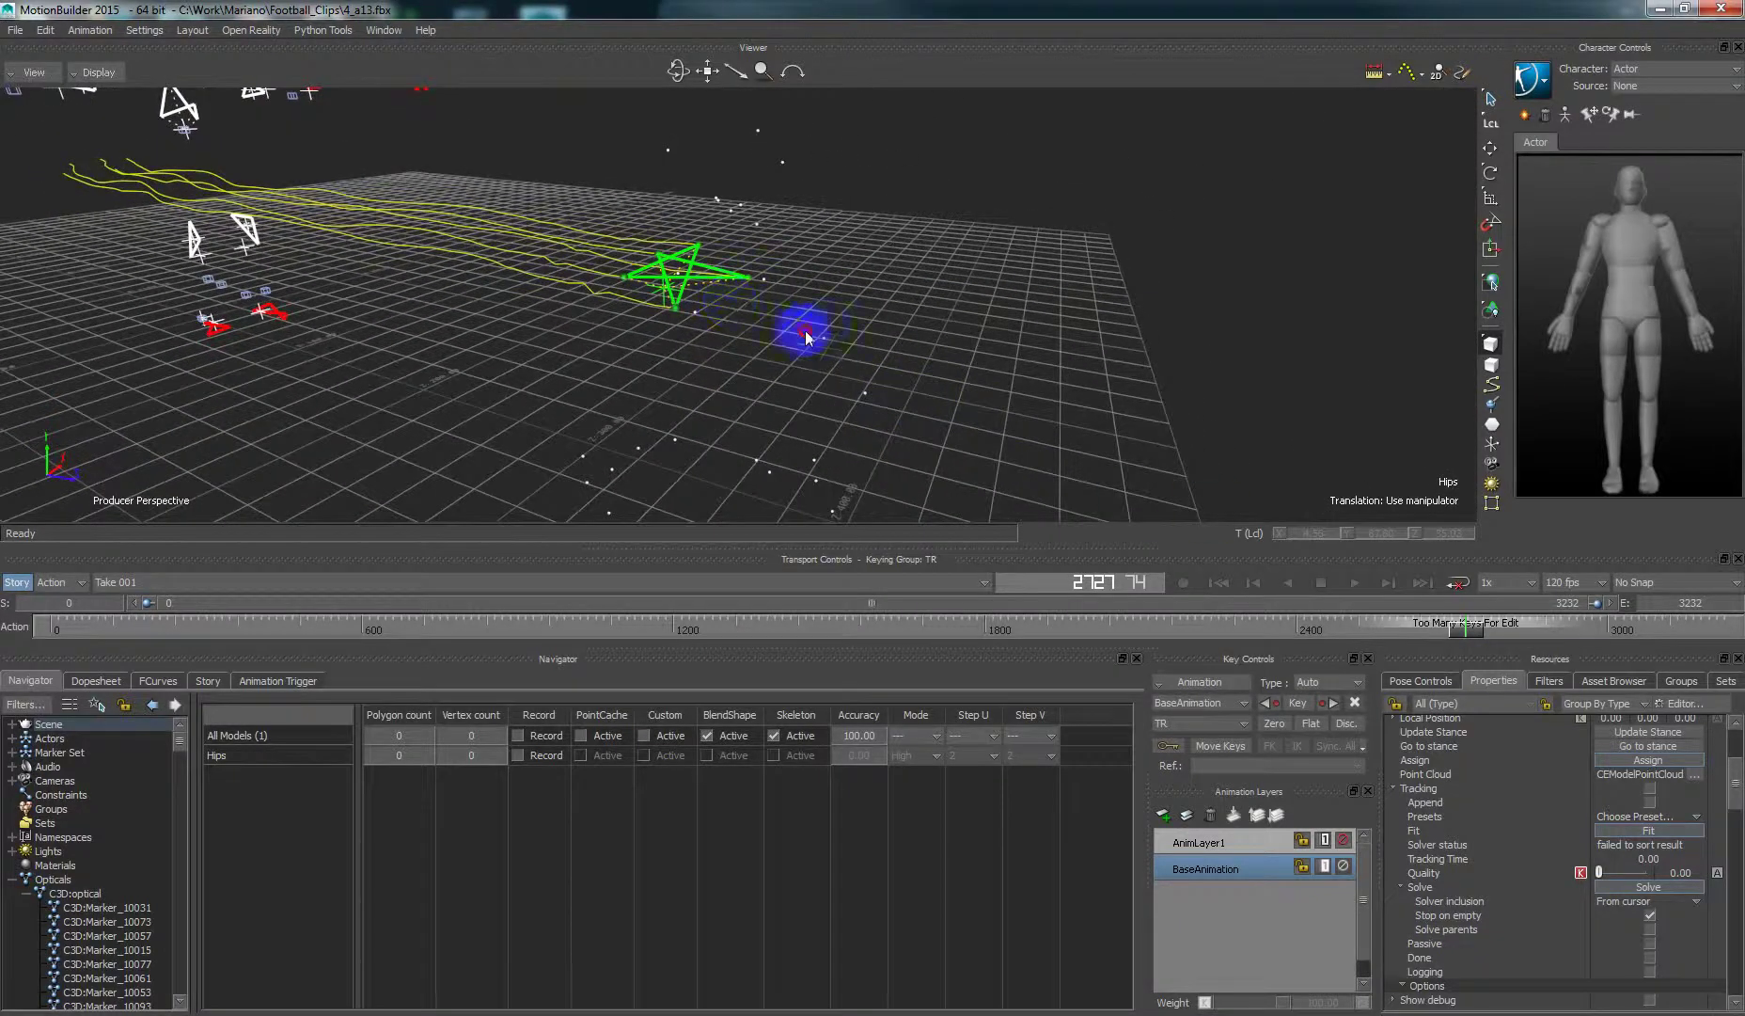
{"action": "left_click_drag", "start_coordinate": [805, 330], "coordinate": [631, 340], "text": "ctrl+shift"}
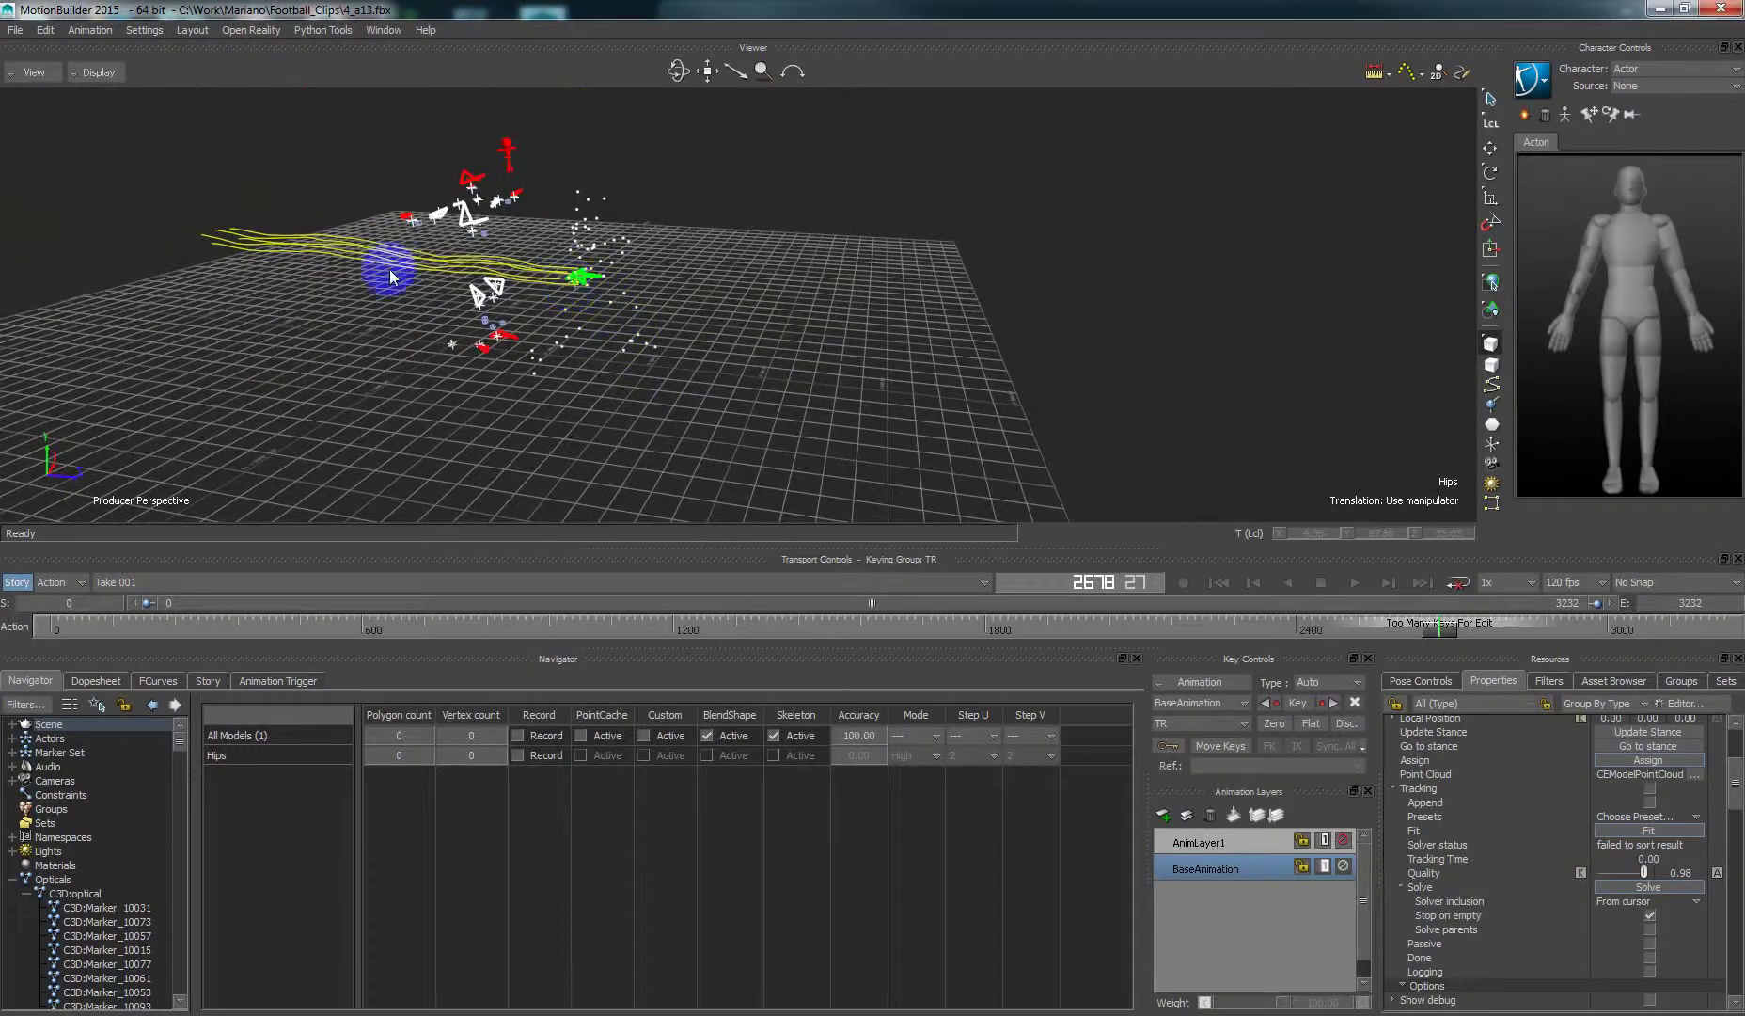
- Realign the Hips rigid body with the hip markers at frame 2731, and rerun Fit and Solve
{"action": "left_click_drag", "start_coordinate": [391, 275], "coordinate": [713, 407]}
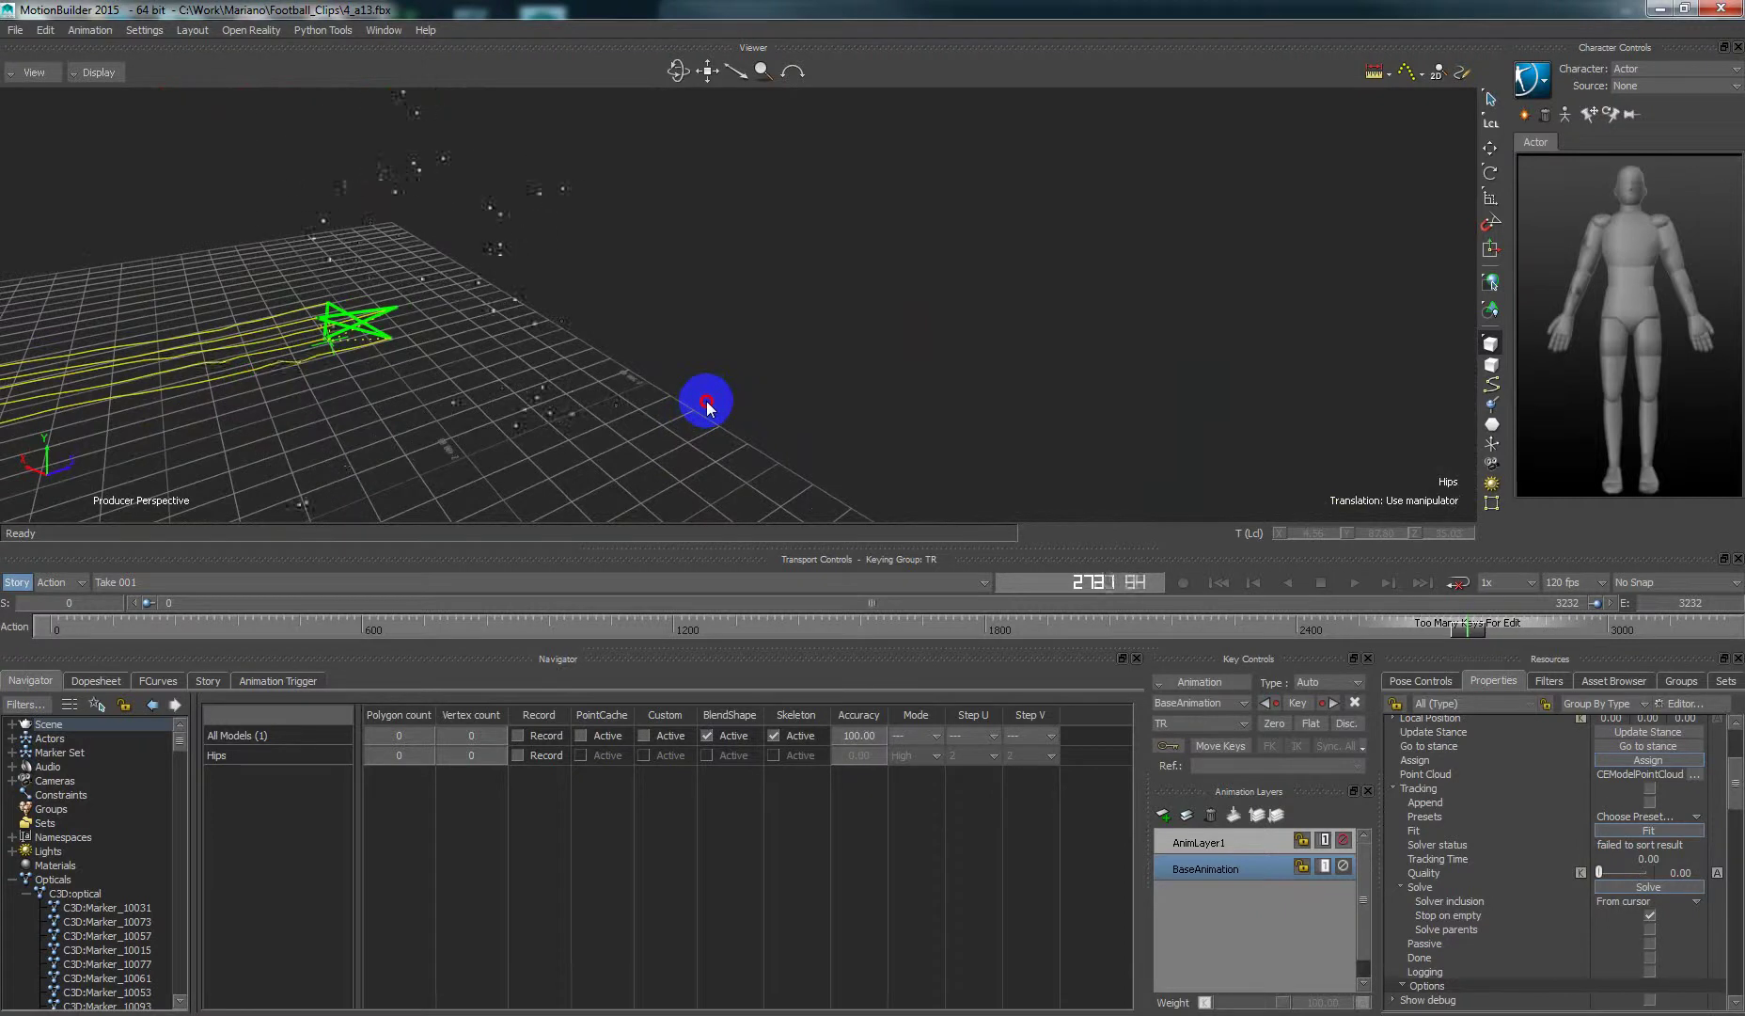
{"action": "left_click_drag", "start_coordinate": [706, 402], "coordinate": [379, 315]}
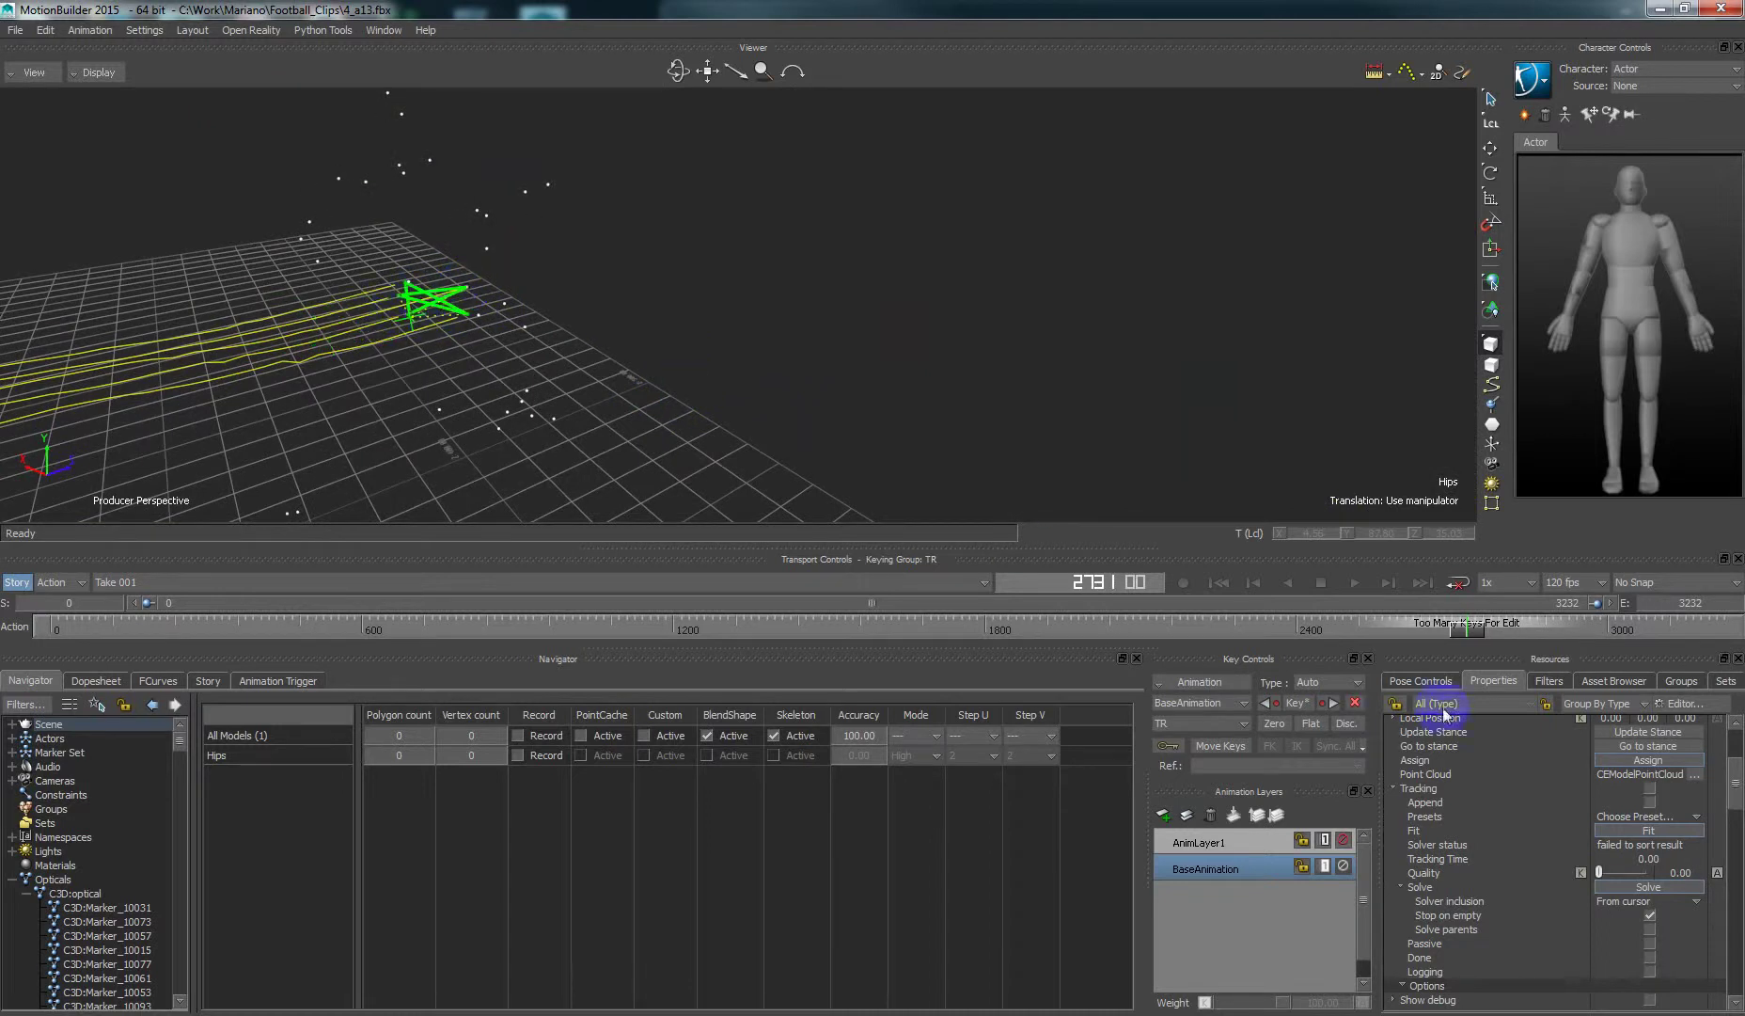
{"action": "left_click", "coordinate": [1610, 833]}
{"action": "left_click", "coordinate": [1603, 890]}
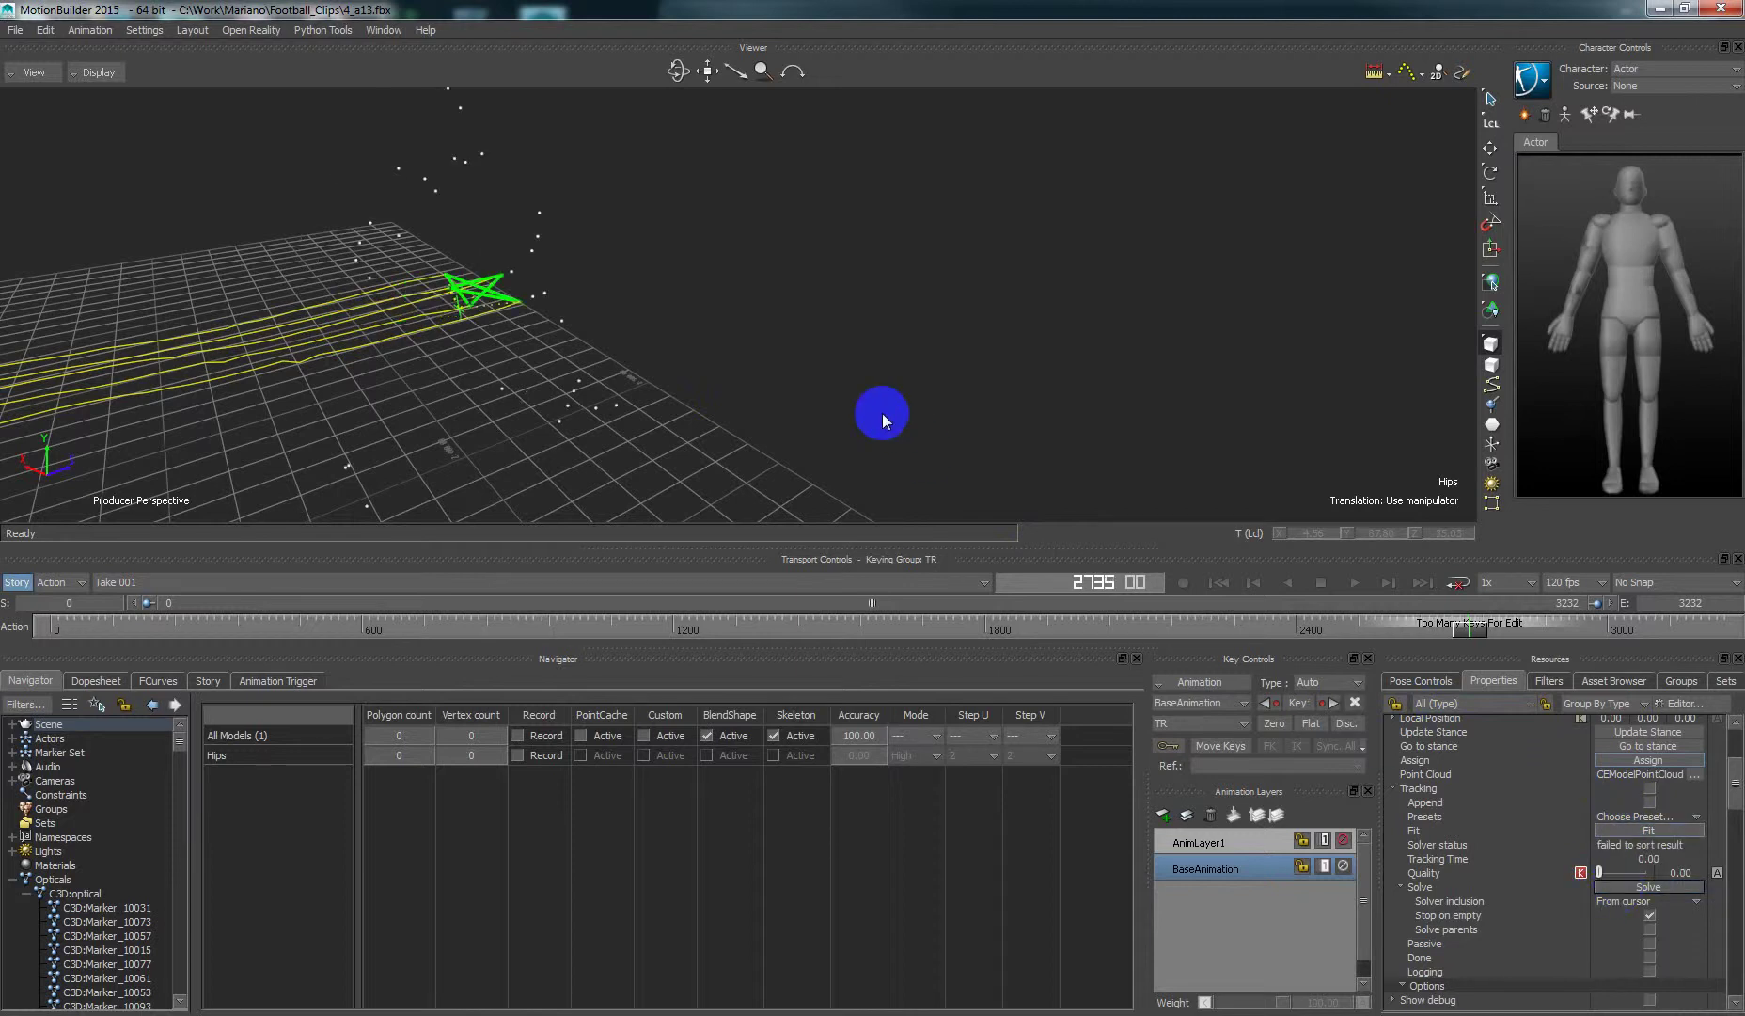
- Realign the Hips rigid body with the hip markers at frame 2736, fit it, and check the following frames
{"action": "left_click", "coordinate": [527, 272]}
{"action": "left_click", "coordinate": [523, 272]}
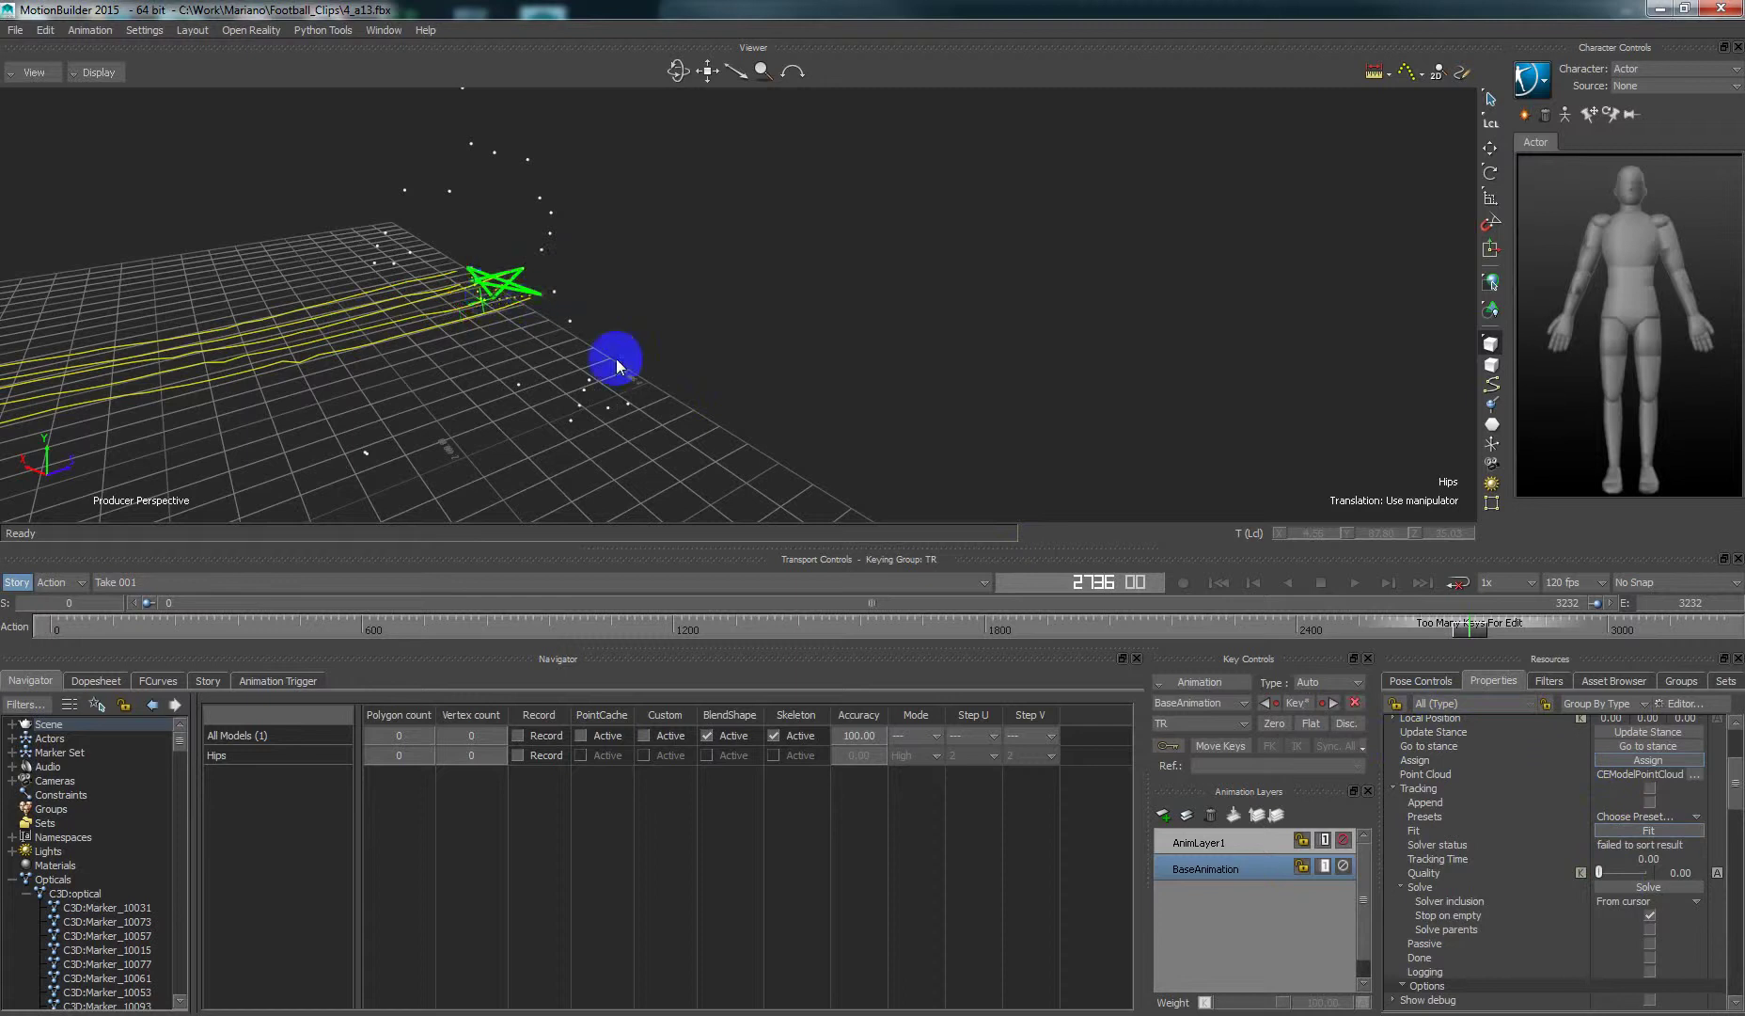
{"action": "left_click", "coordinate": [1617, 832]}
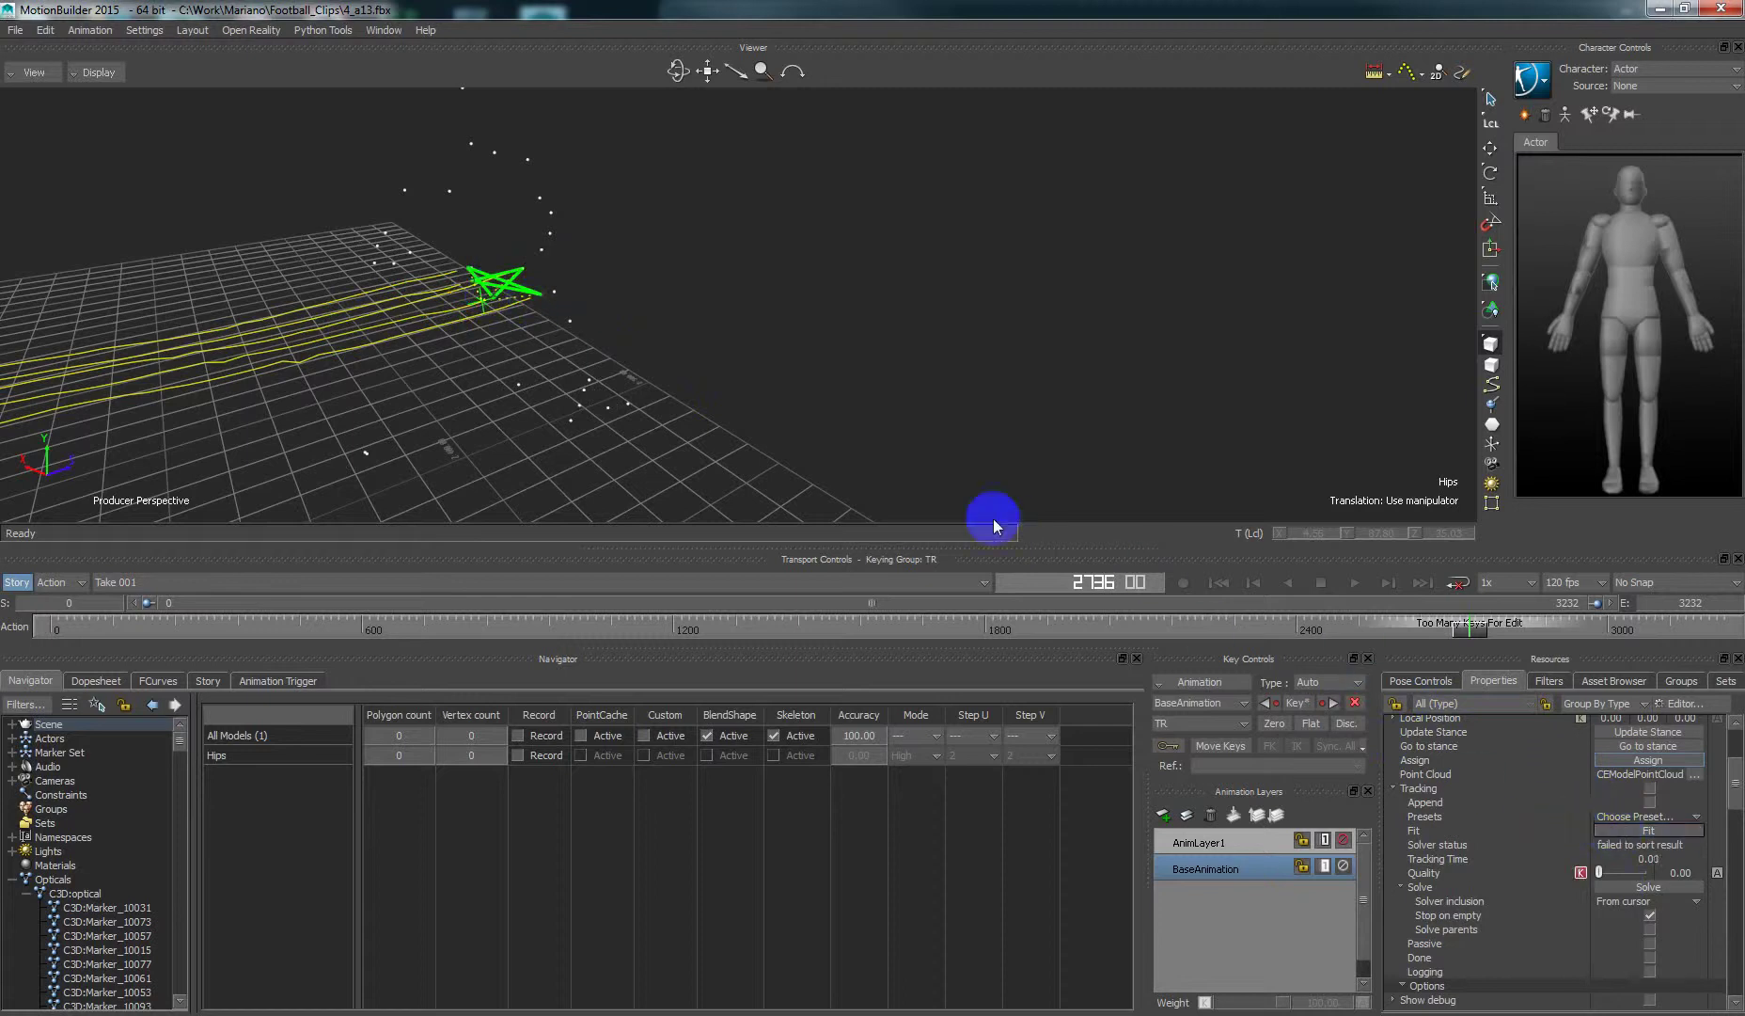
{"action": "mouse_move", "coordinate": [614, 363]}
{"action": "left_mouse_down", "text": "ctrl+shift"}
{"action": "mouse_move", "coordinate": [569, 362]}
{"action": "mouse_move", "coordinate": [605, 323]}
{"action": "mouse_move", "coordinate": [653, 379]}
{"action": "mouse_move", "coordinate": [611, 377]}
{"action": "mouse_move", "coordinate": [573, 314]}
{"action": "mouse_move", "coordinate": [619, 328]}
{"action": "mouse_move", "coordinate": [591, 331]}
{"action": "mouse_move", "coordinate": [634, 300]}
{"action": "mouse_move", "coordinate": [647, 351]}
{"action": "mouse_move", "coordinate": [614, 362]}
{"action": "left_mouse_up", "text": "ctrl+shift"}
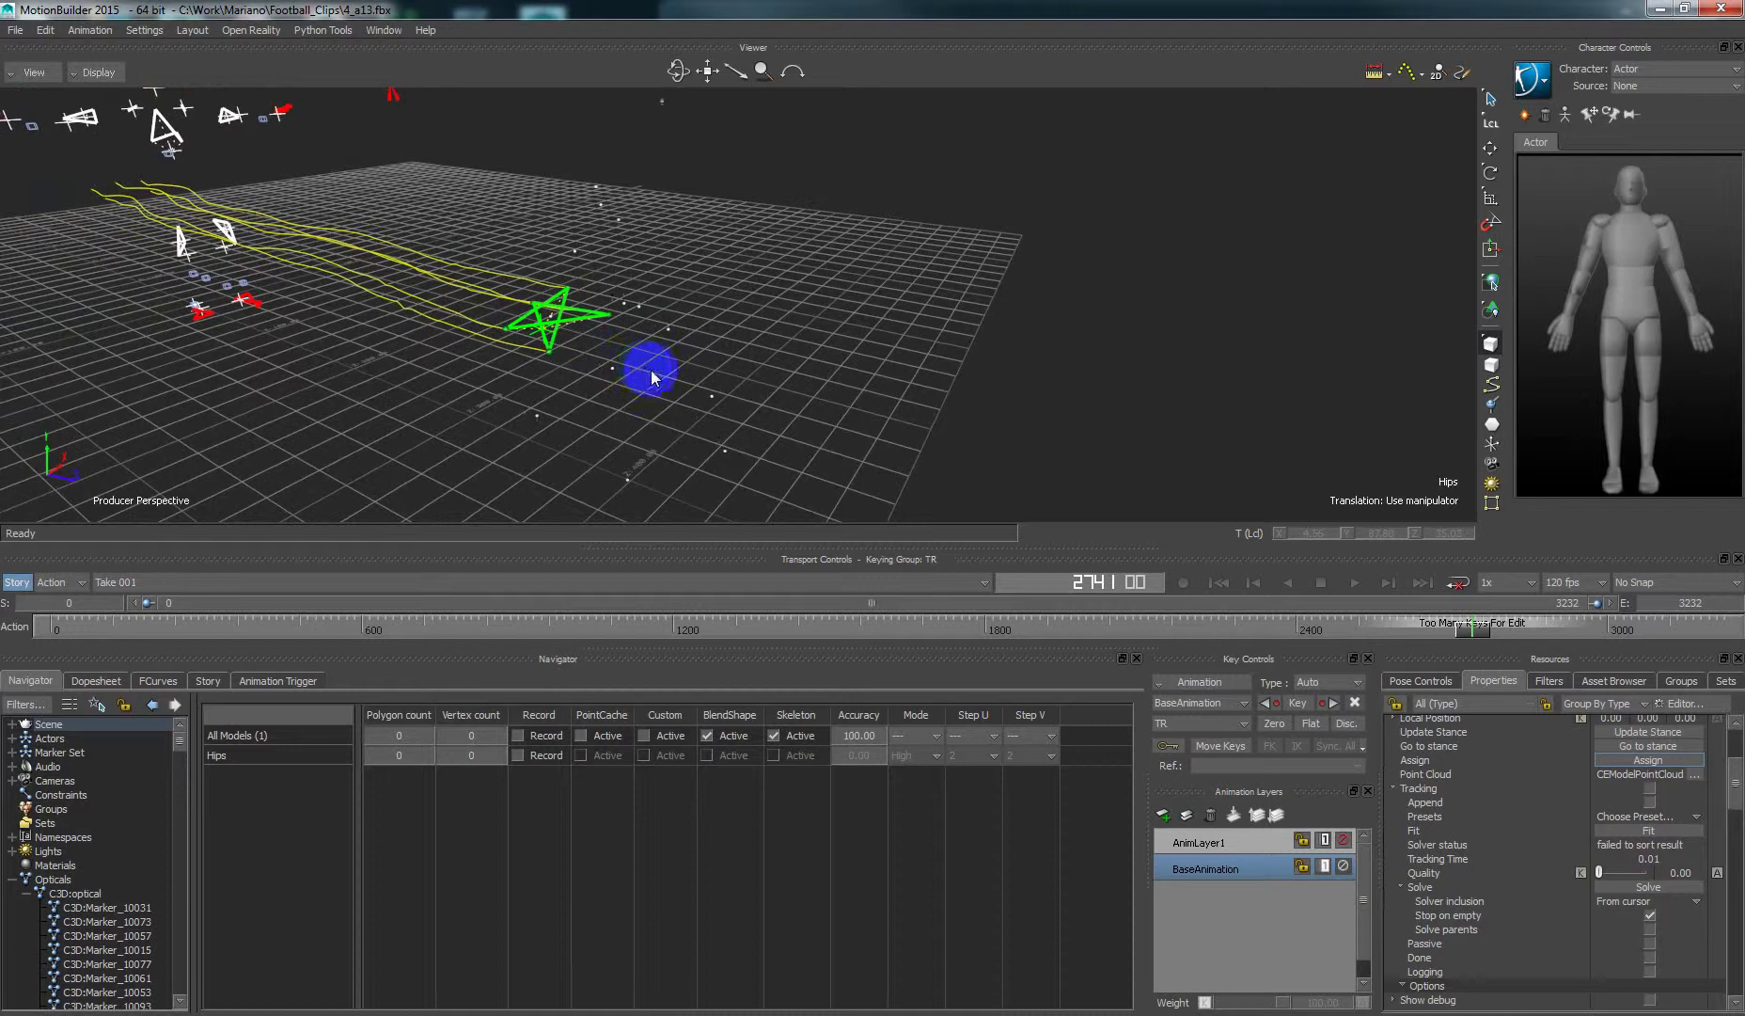
{"action": "left_click_drag", "start_coordinate": [668, 375], "coordinate": [780, 336], "text": "ctrl+shift"}
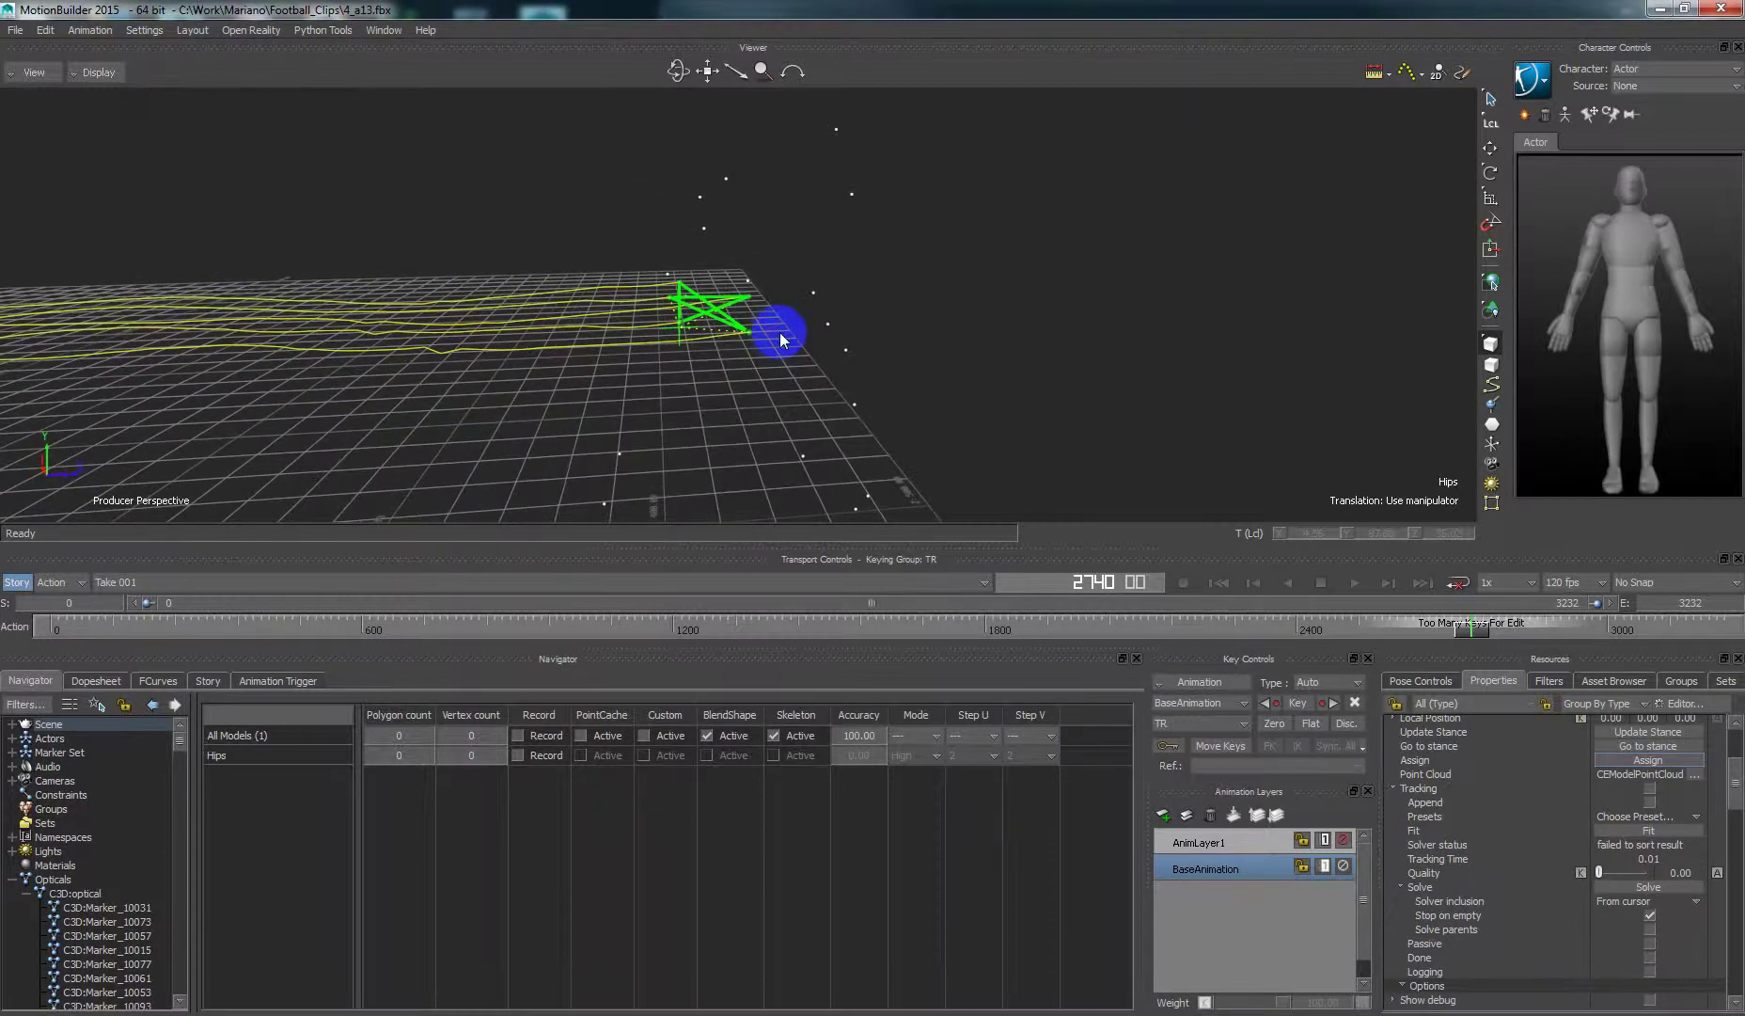
- Realign the Hips rigid body with the hip markers at frame 2740, and rerun Solve from the cursor
{"action": "left_click", "coordinate": [814, 294]}
{"action": "mouse_move", "coordinate": [849, 365]}
{"action": "left_mouse_down", "text": "ctrl+shift"}
{"action": "mouse_move", "coordinate": [787, 375]}
{"action": "mouse_move", "coordinate": [846, 395]}
{"action": "mouse_move", "coordinate": [798, 349]}
{"action": "mouse_move", "coordinate": [880, 345]}
{"action": "left_mouse_up", "text": "ctrl+shift"}
{"action": "left_click", "coordinate": [1671, 884]}
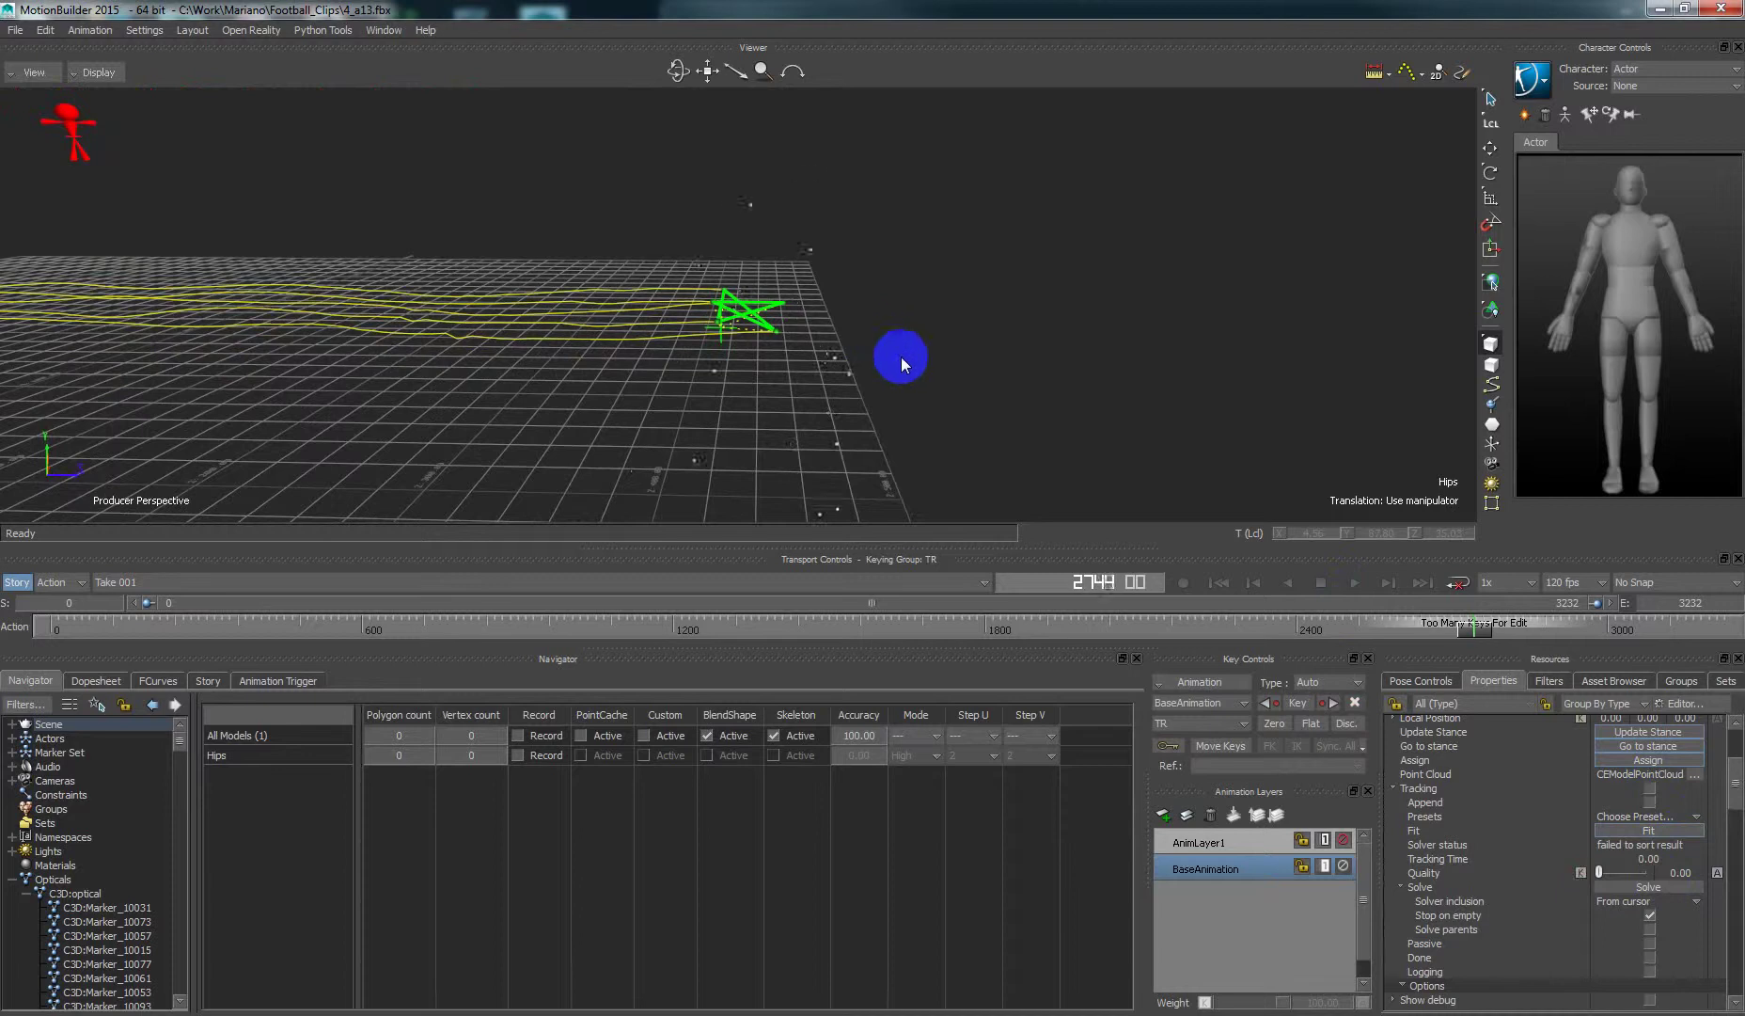
- Check the last tracked frames of the Hips, and set the timeline's end frame to 2742
{"action": "key", "text": "Right"}
{"action": "key", "text": "Right"}
{"action": "key", "text": "Left"}
{"action": "key", "text": "Left"}
{"action": "key", "text": "Left"}
{"action": "key", "text": "Left"}
{"action": "key", "text": "Left"}
{"action": "key", "text": "Left"}
{"action": "key", "text": "Left"}
{"action": "key", "text": "Left"}
{"action": "key", "text": "Right"}
{"action": "left_click_drag", "start_coordinate": [1005, 361], "coordinate": [779, 306], "text": "ctrl+shift"}
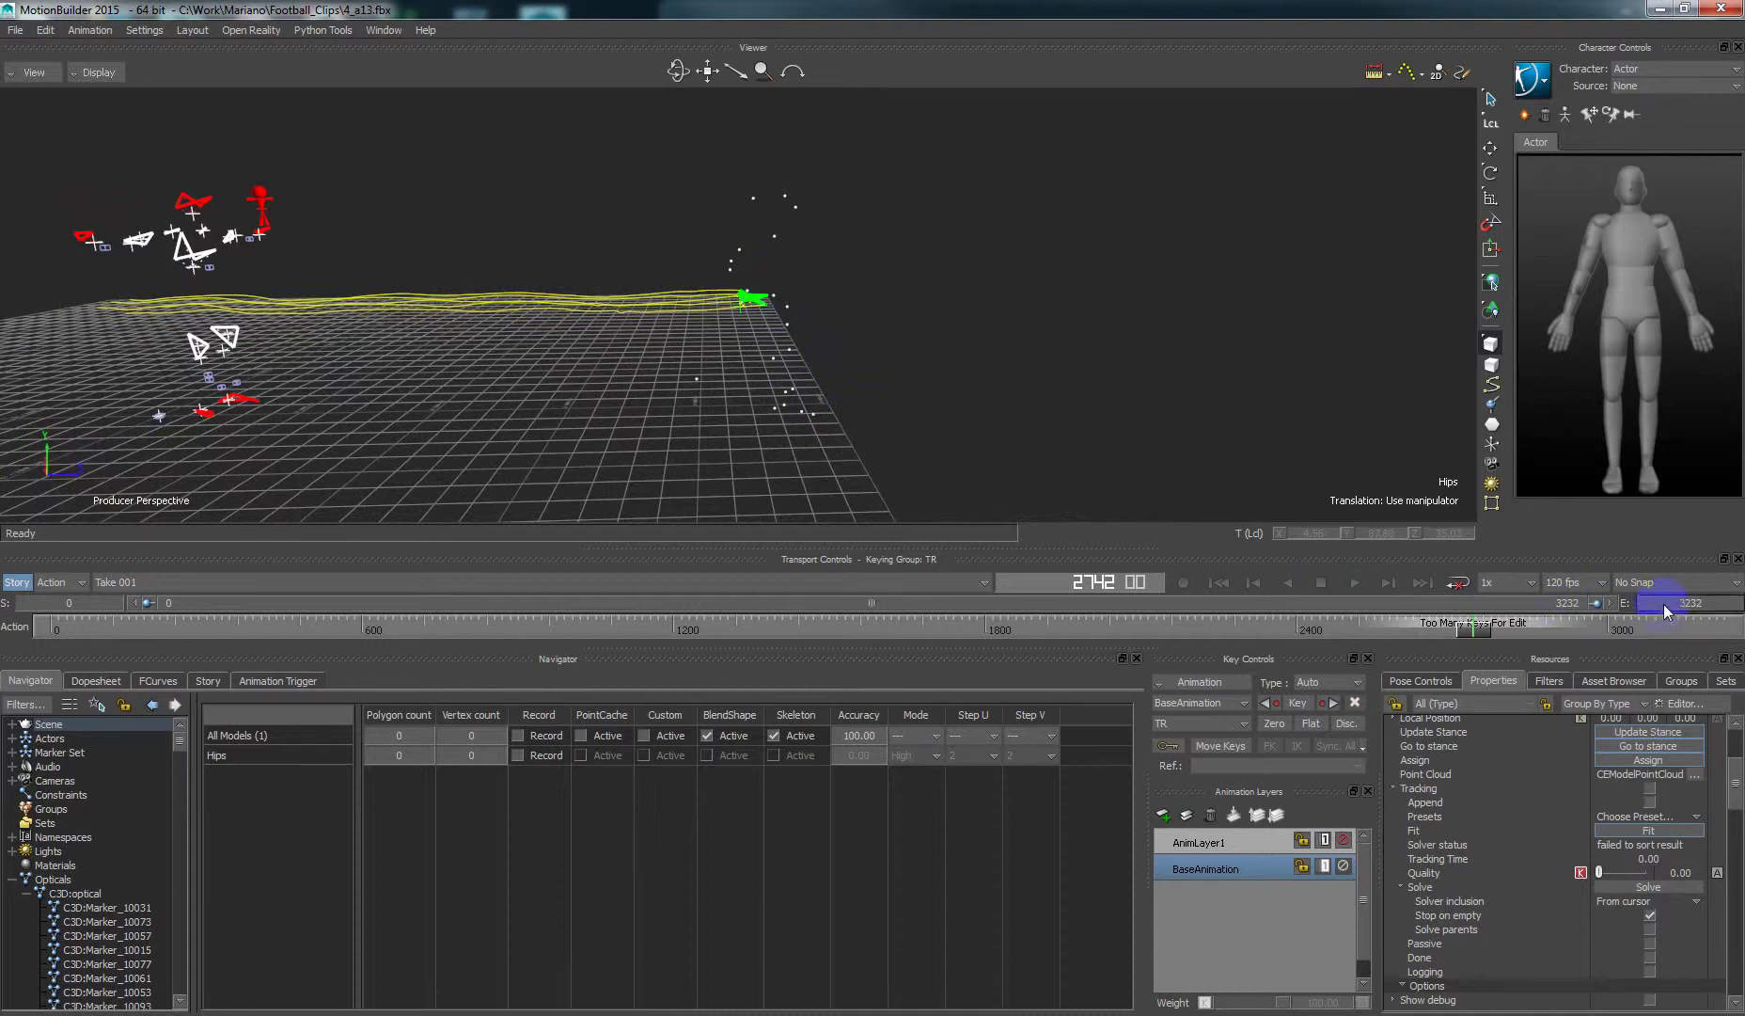
{"action": "type", "text": "27"}
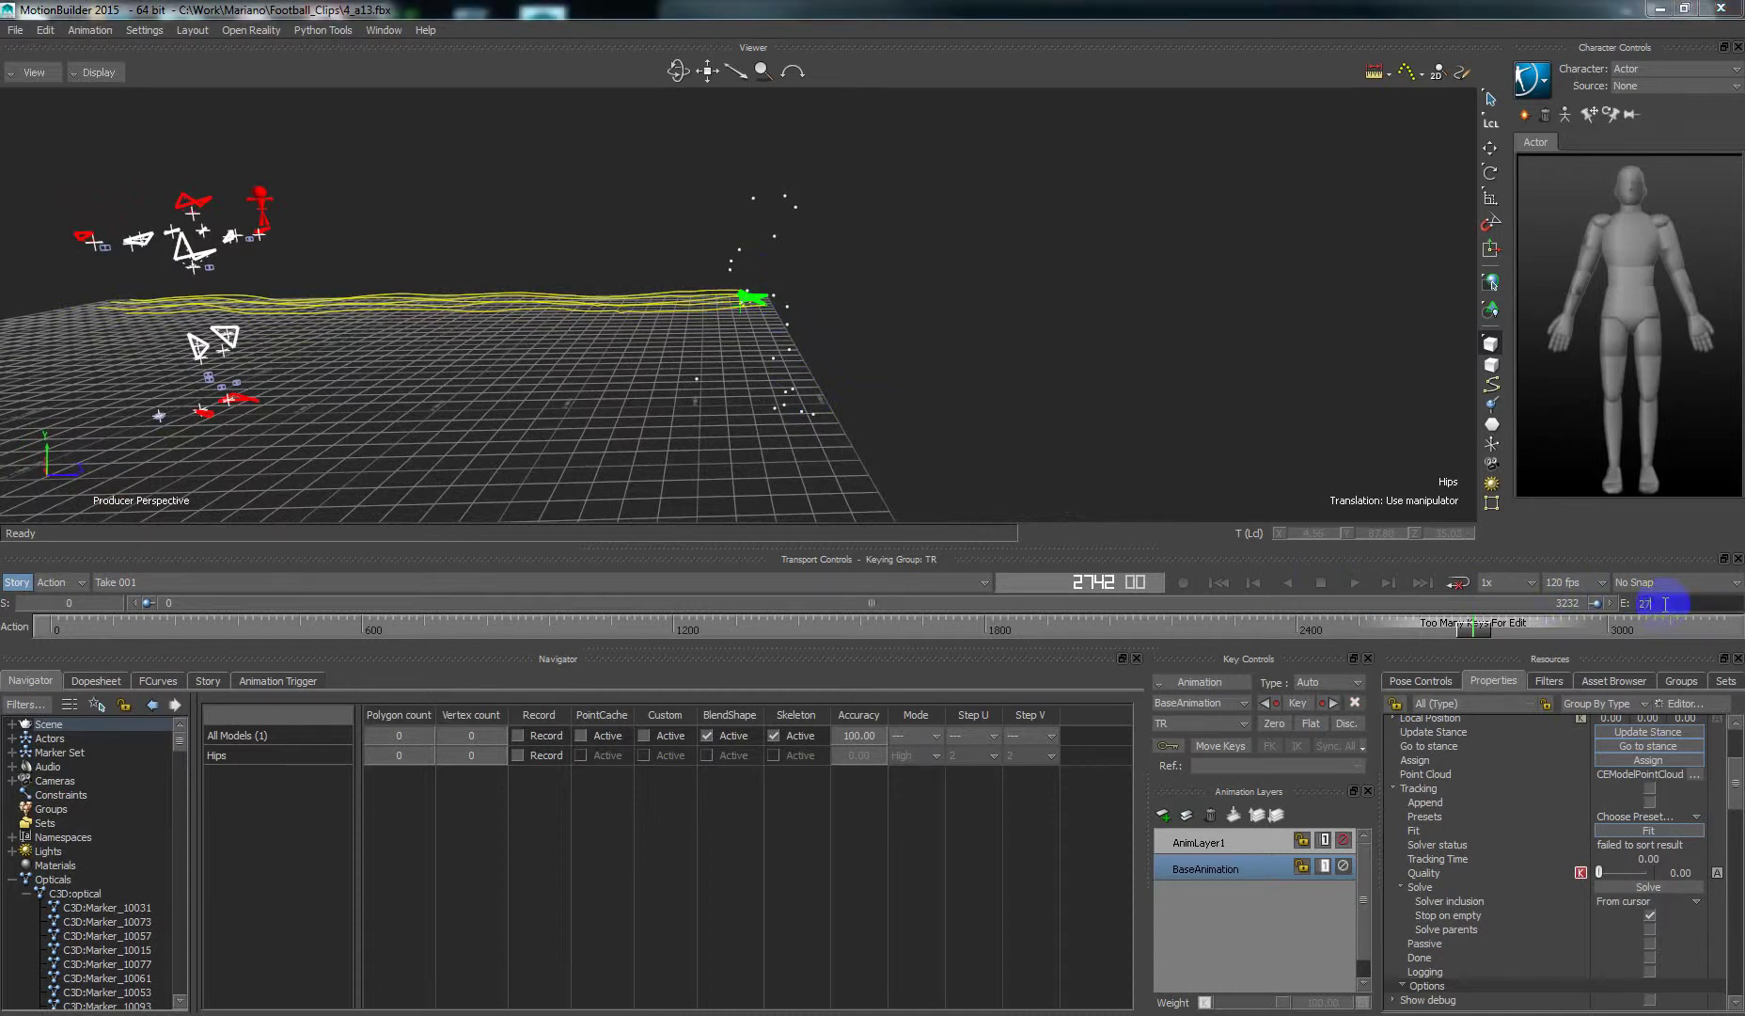
{"action": "type", "text": "42"}
{"action": "key", "text": "Return"}
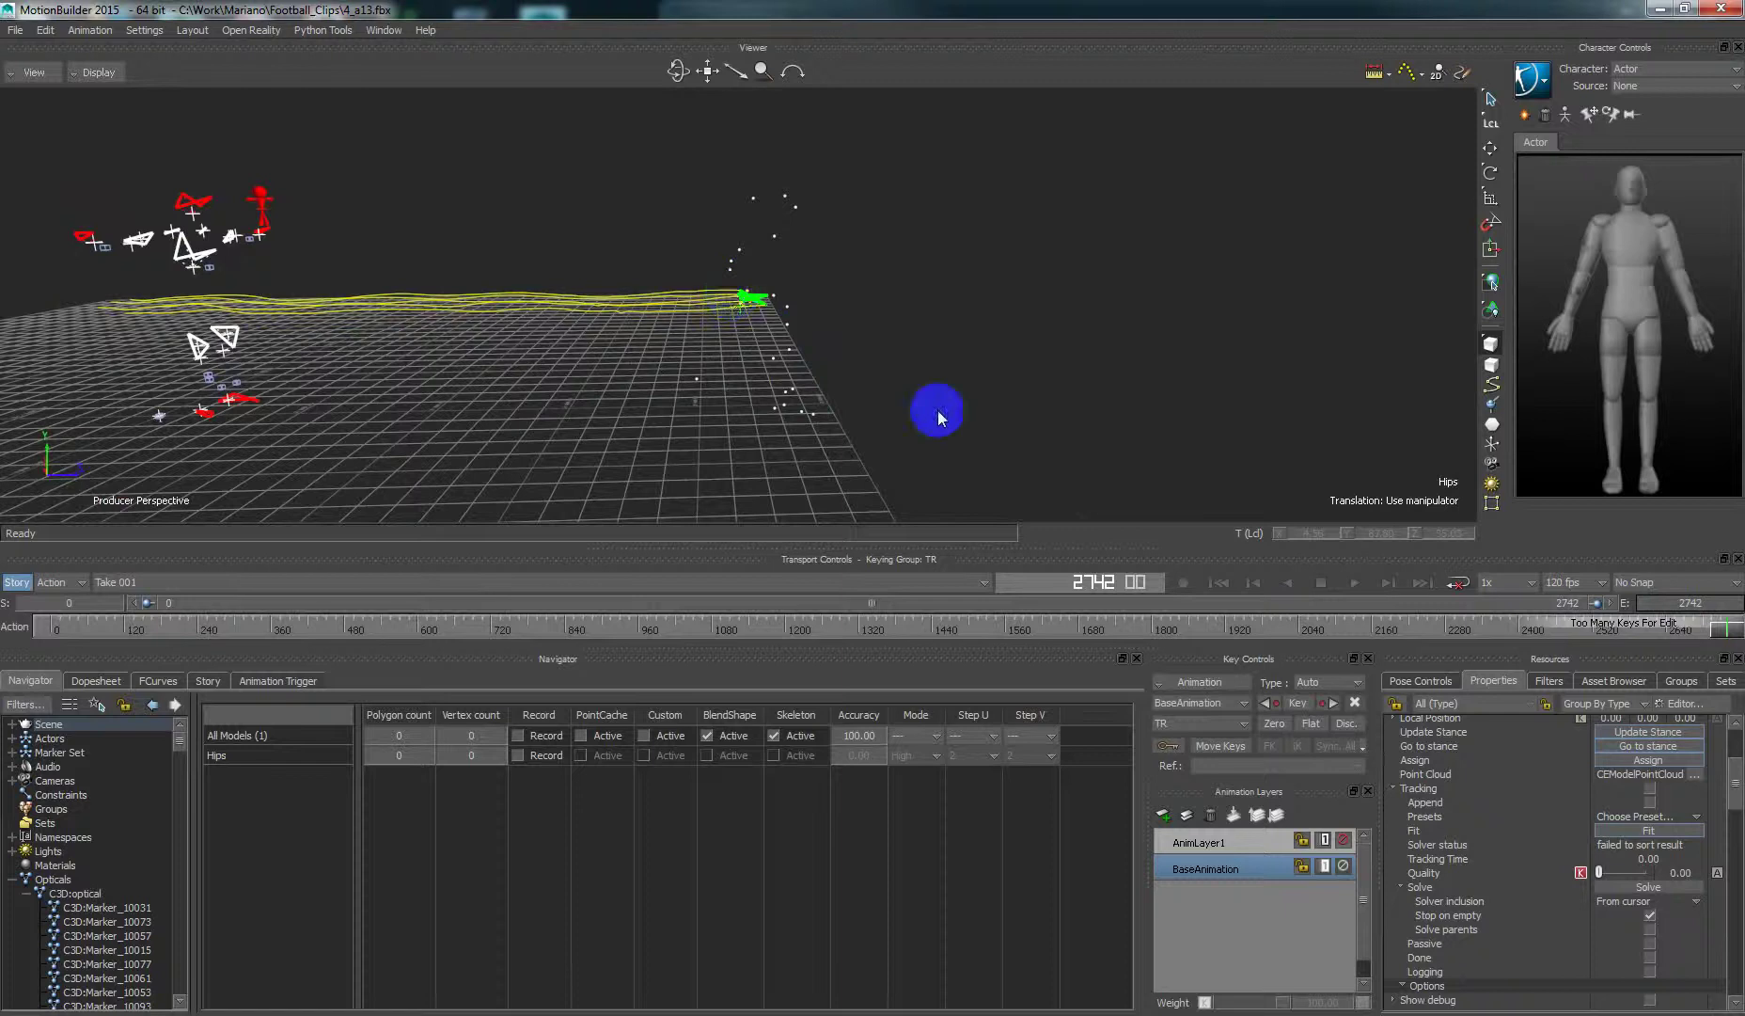
- Return to frame 2570, fit the Hips rigid body, and solve it with Solver inclusion set to Back from cursor
{"action": "left_click_drag", "start_coordinate": [940, 417], "coordinate": [815, 412], "text": "ctrl+shift"}
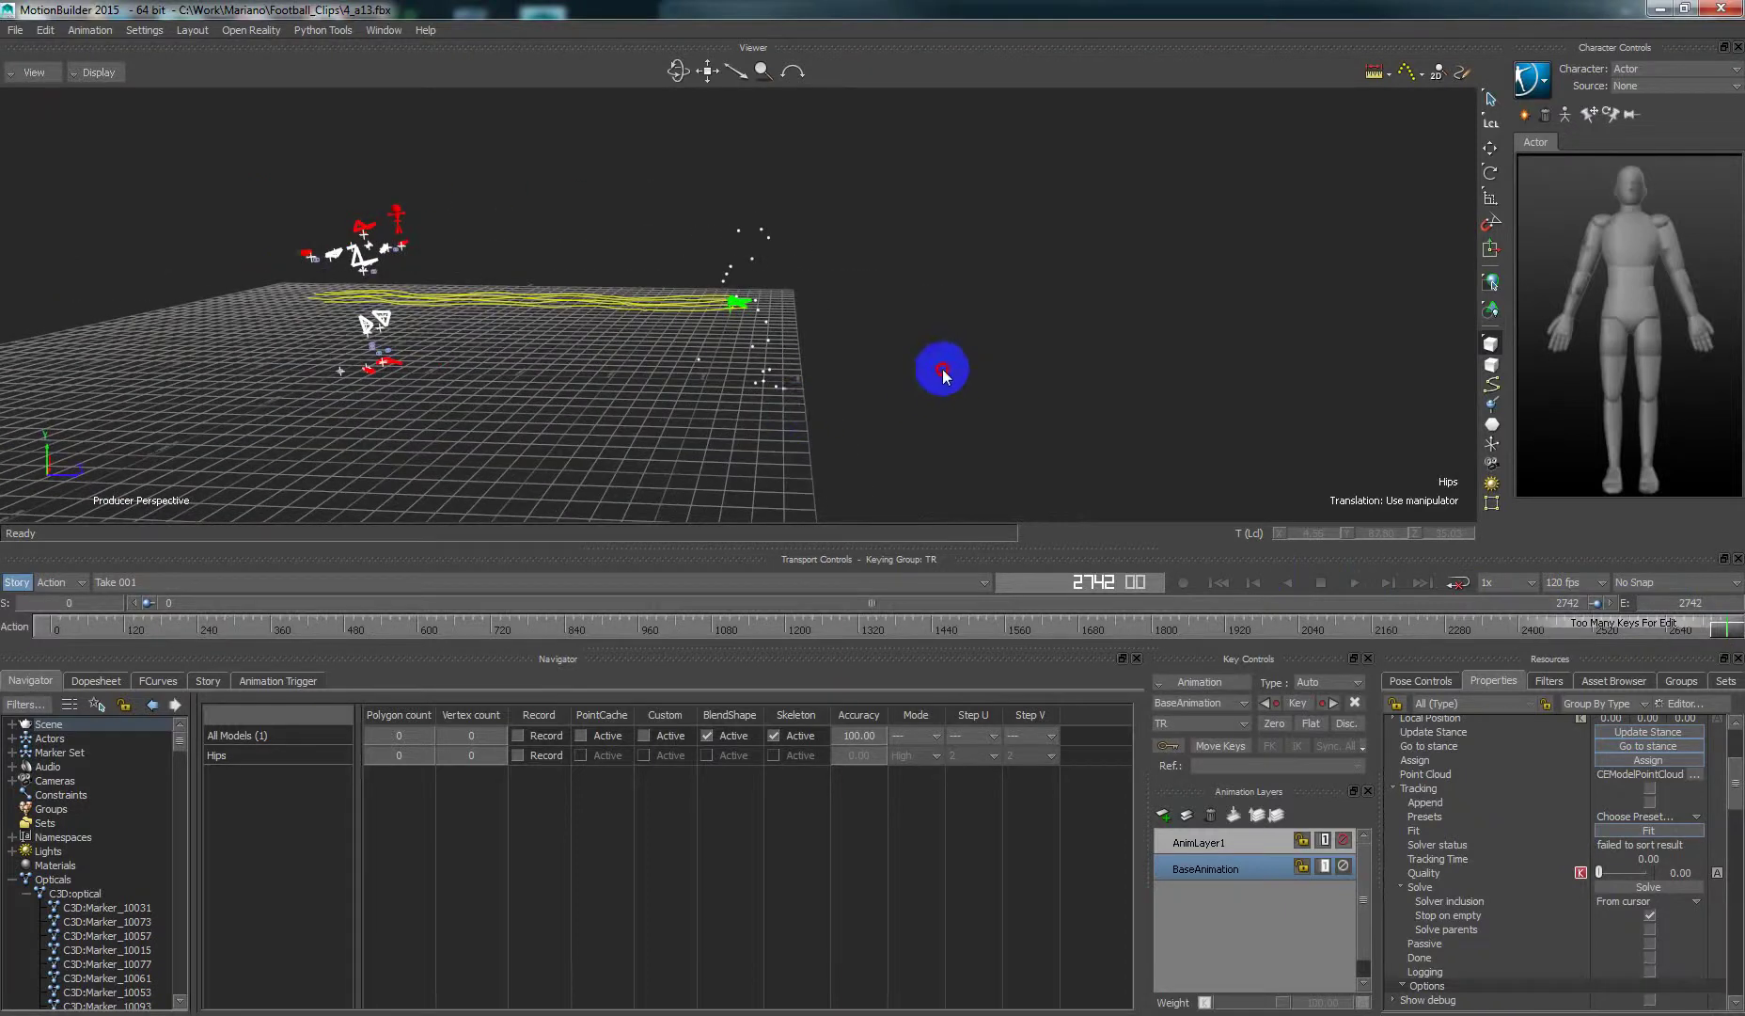
{"action": "left_click_drag", "start_coordinate": [944, 374], "coordinate": [695, 308]}
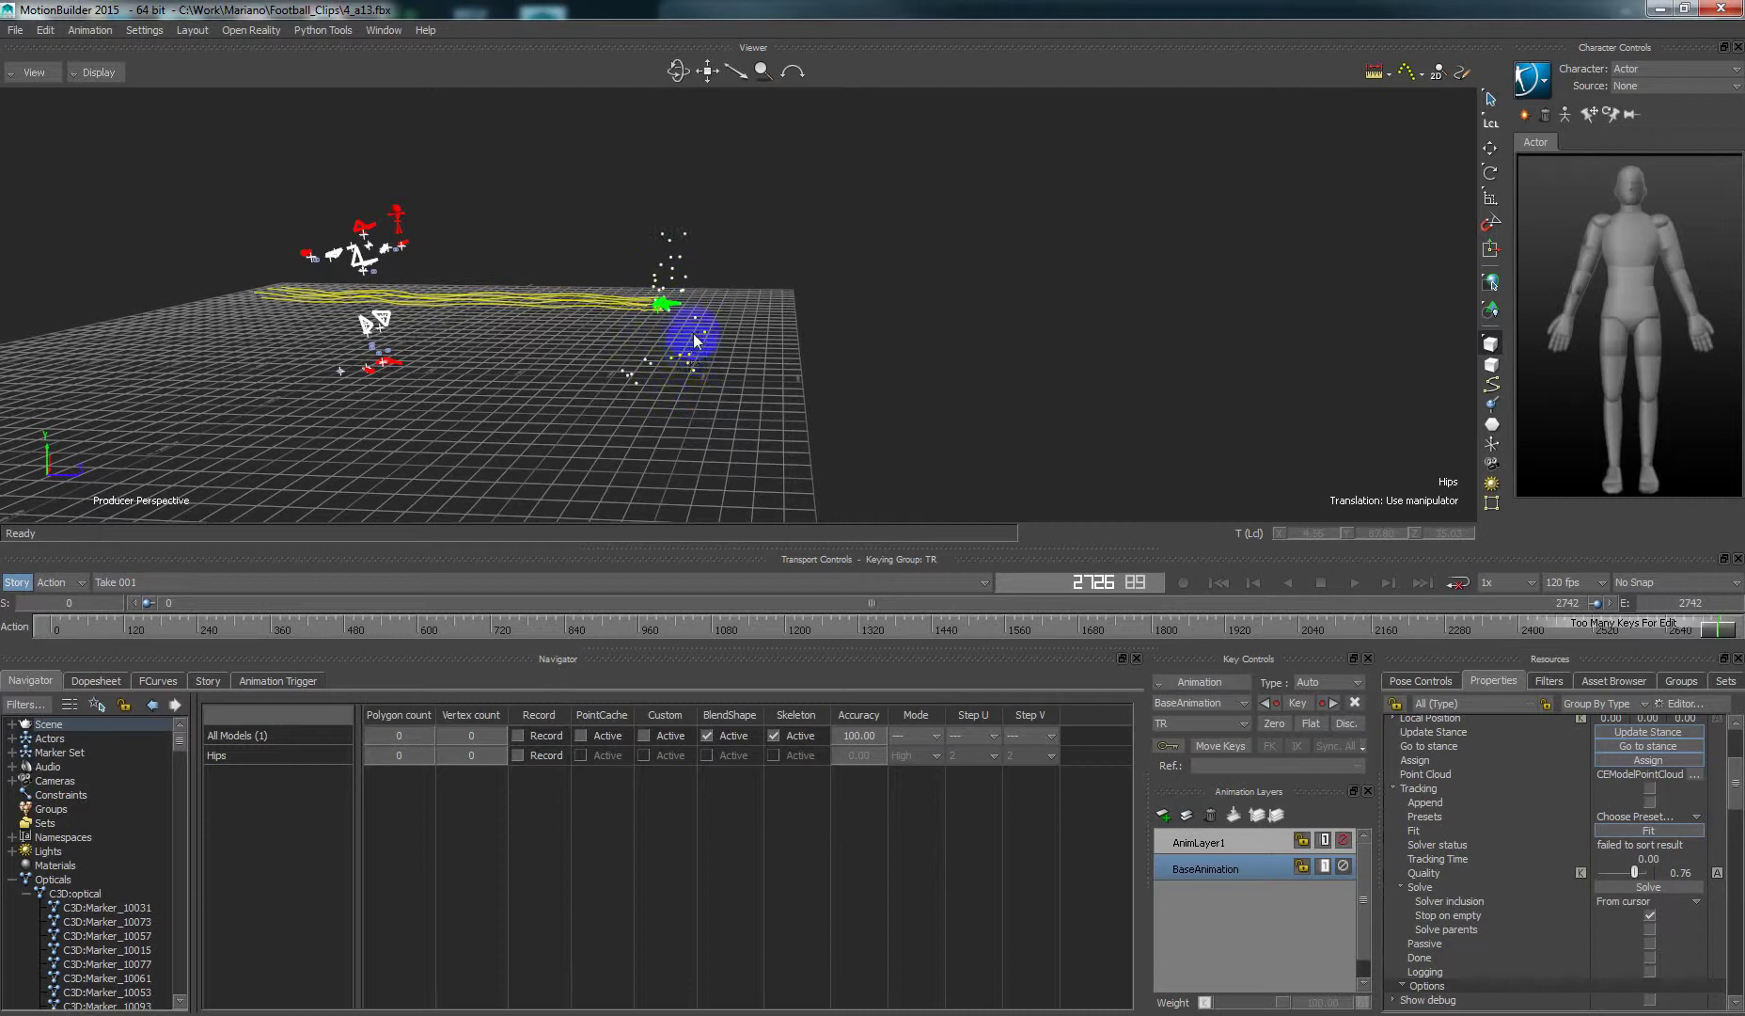
{"action": "left_click_drag", "start_coordinate": [678, 374], "coordinate": [743, 399]}
{"action": "mouse_move", "coordinate": [1614, 636]}
{"action": "left_mouse_down"}
{"action": "mouse_move", "coordinate": [1558, 635]}
{"action": "mouse_move", "coordinate": [1598, 632]}
{"action": "left_mouse_up"}
{"action": "left_click", "coordinate": [1333, 704]}
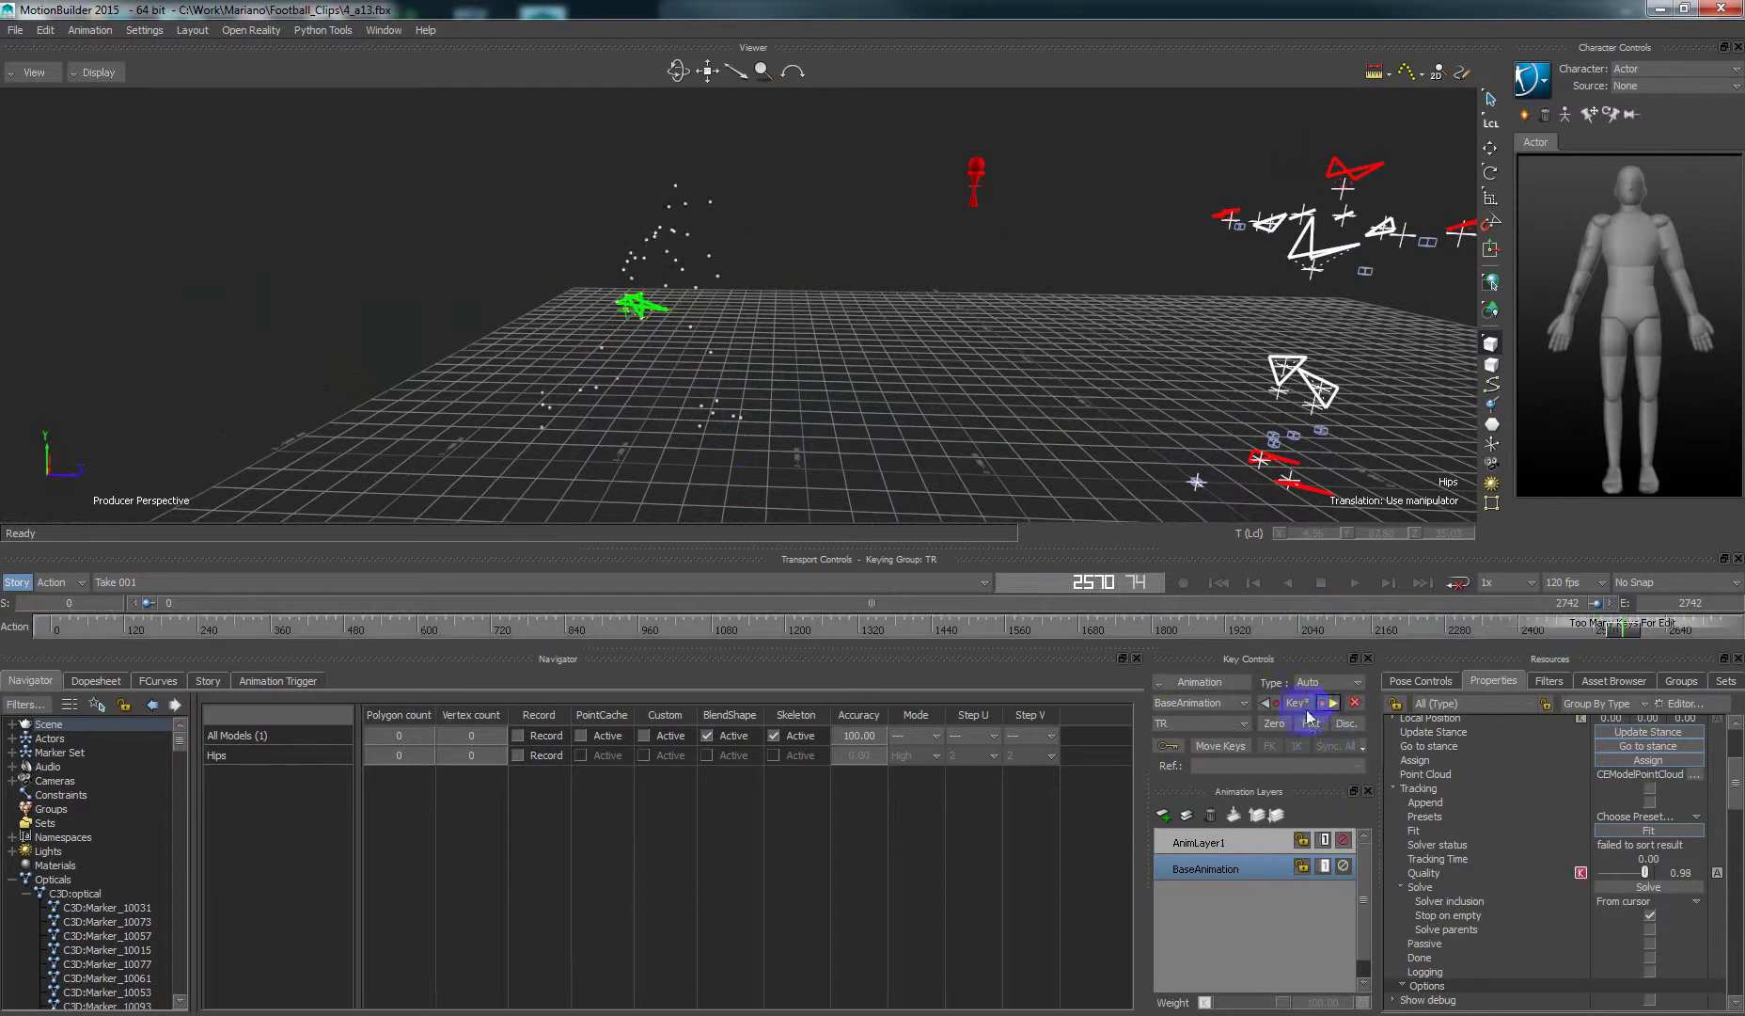
{"action": "left_click", "coordinate": [1652, 828]}
{"action": "left_click", "coordinate": [1621, 903]}
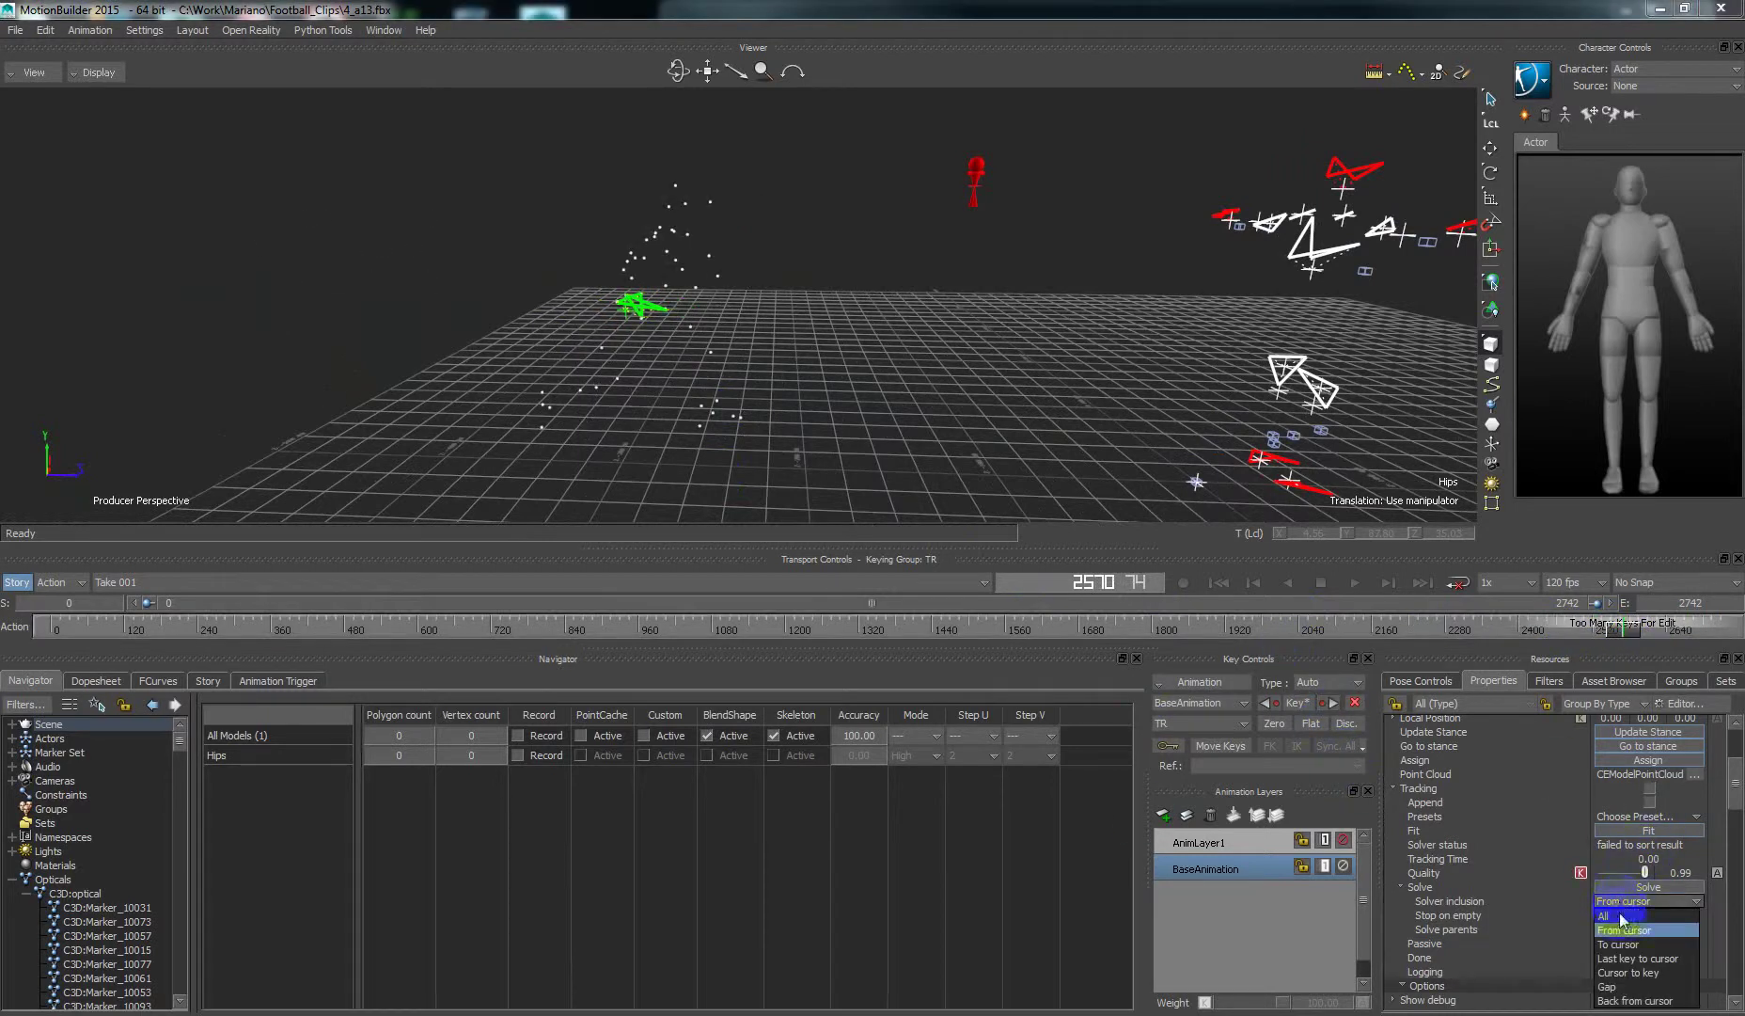
{"action": "left_click", "coordinate": [1615, 1003]}
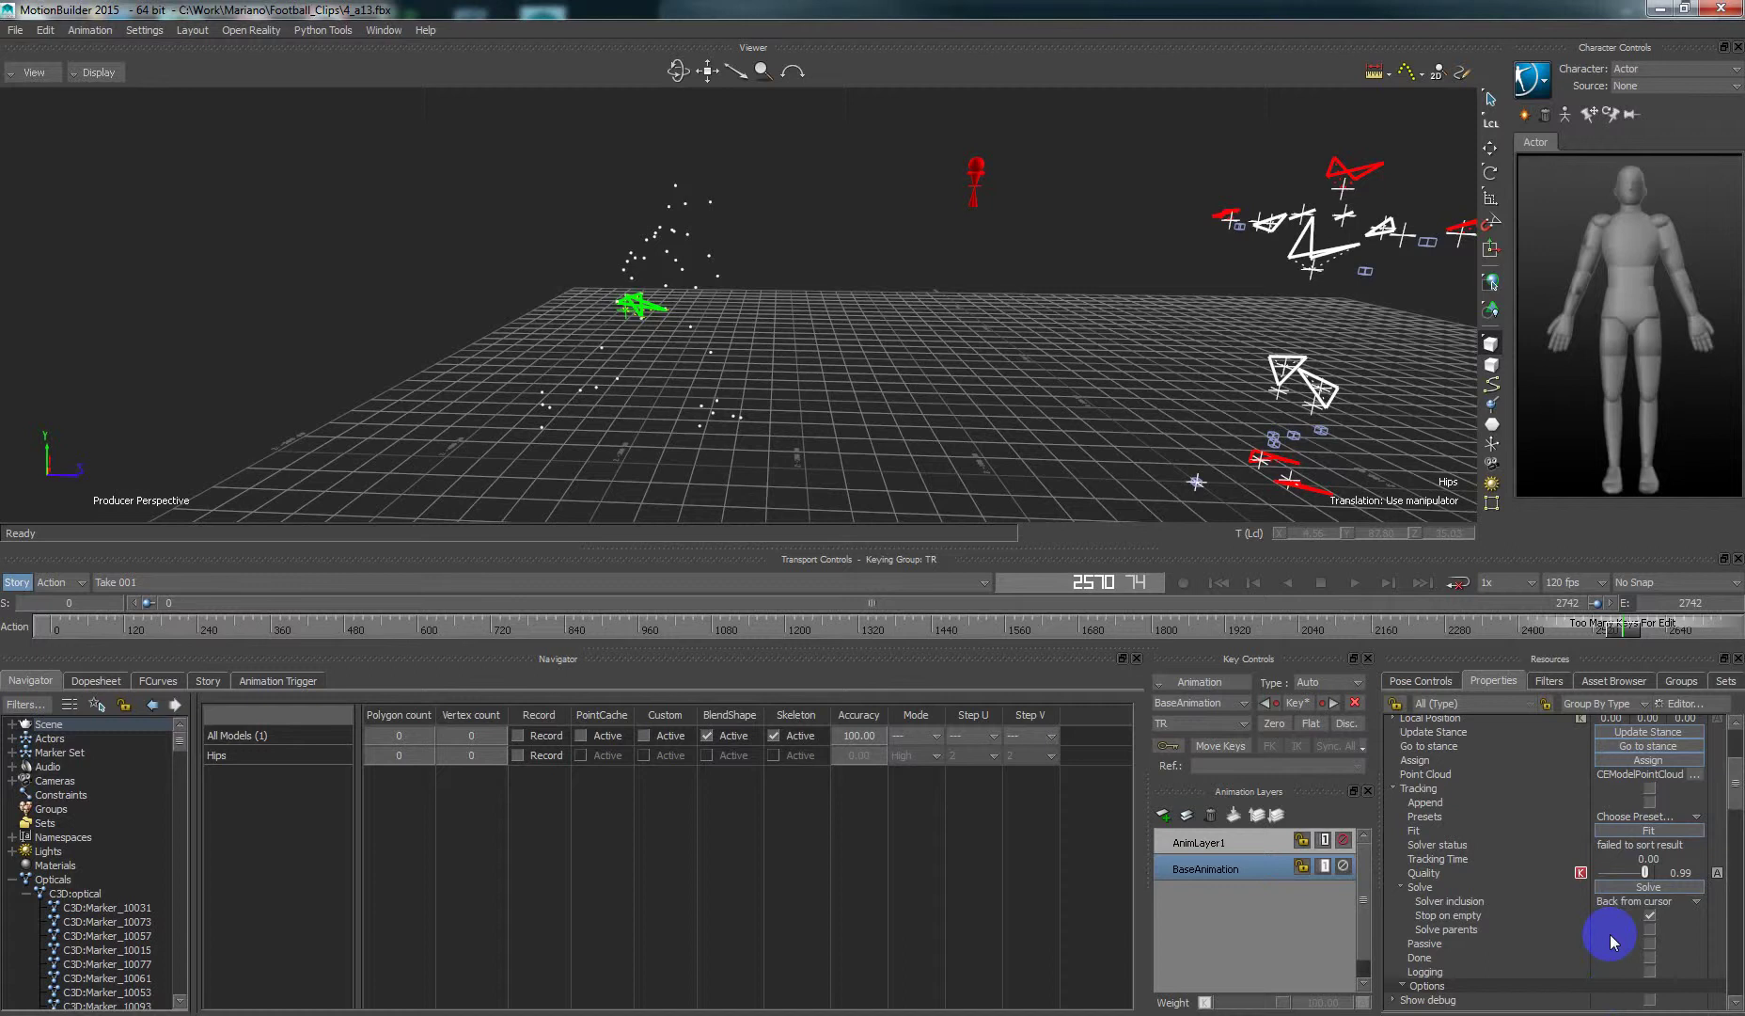
{"action": "left_click", "coordinate": [1625, 887]}
- Realign the Hips rigid body with the hip markers at frame 2545, and rerun Fit and the backward Solve
{"action": "left_click_drag", "start_coordinate": [611, 301], "coordinate": [953, 338], "text": "ctrl+shift"}
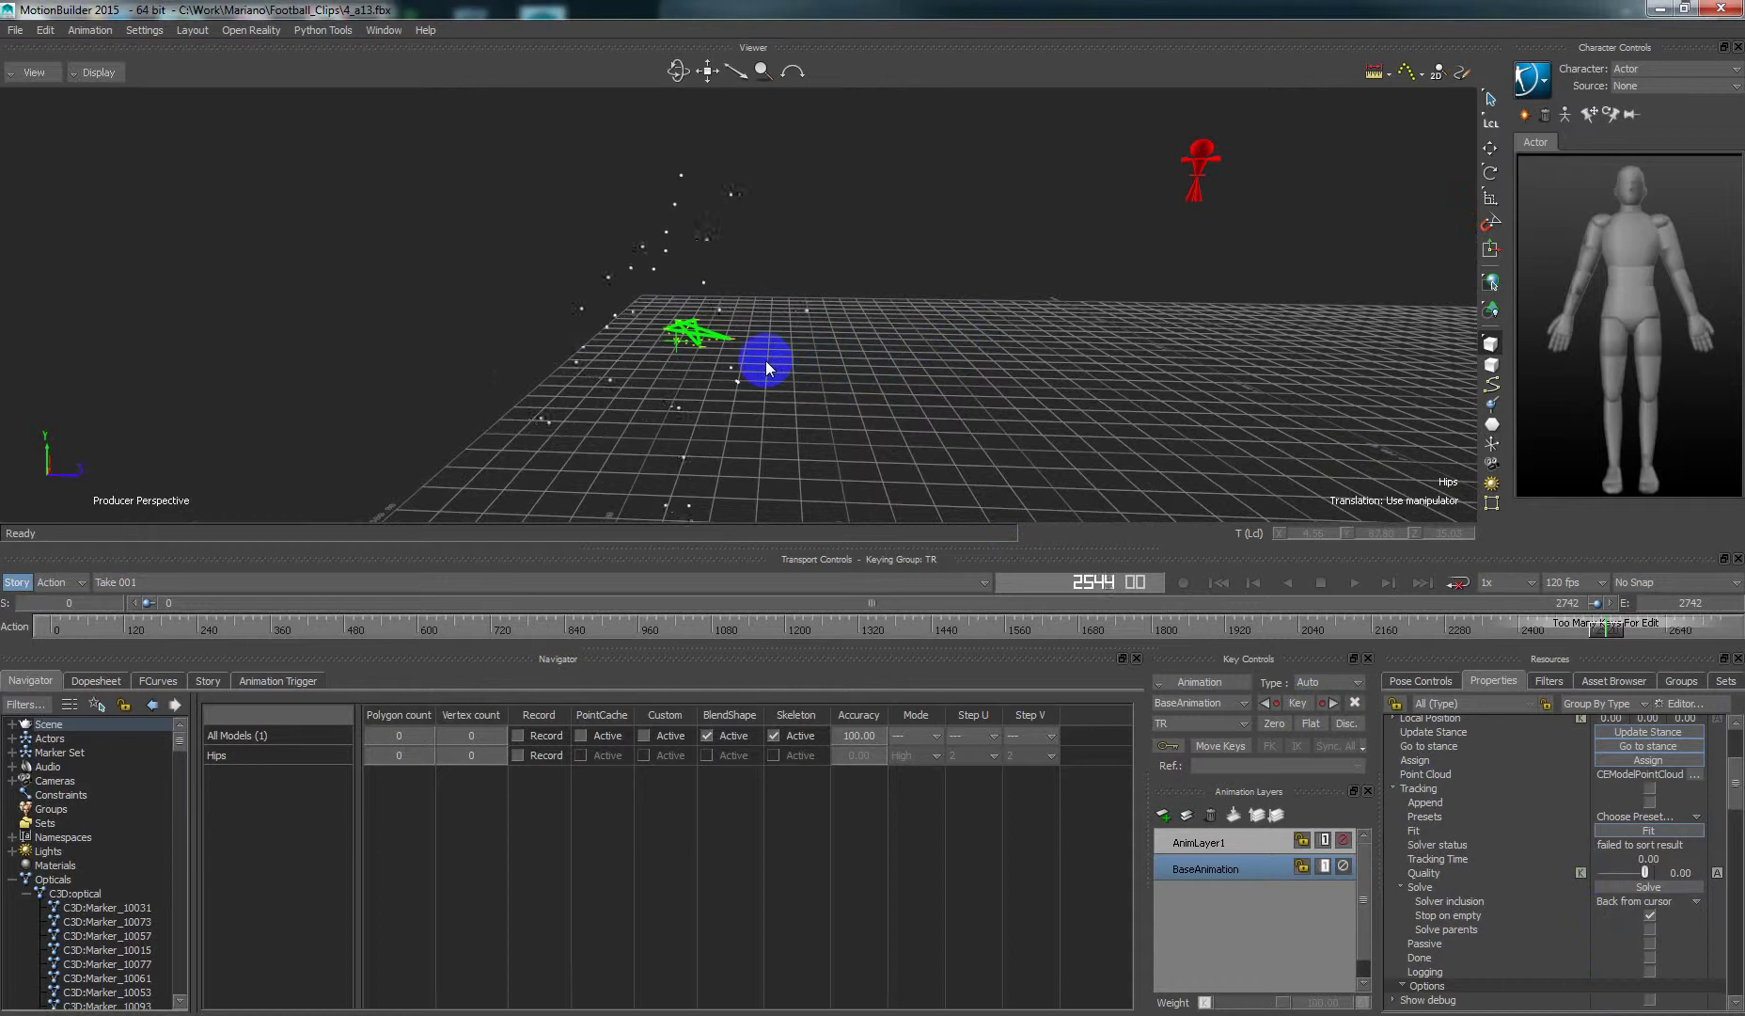
{"action": "left_click_drag", "start_coordinate": [615, 363], "coordinate": [602, 330], "text": "ctrl+shift"}
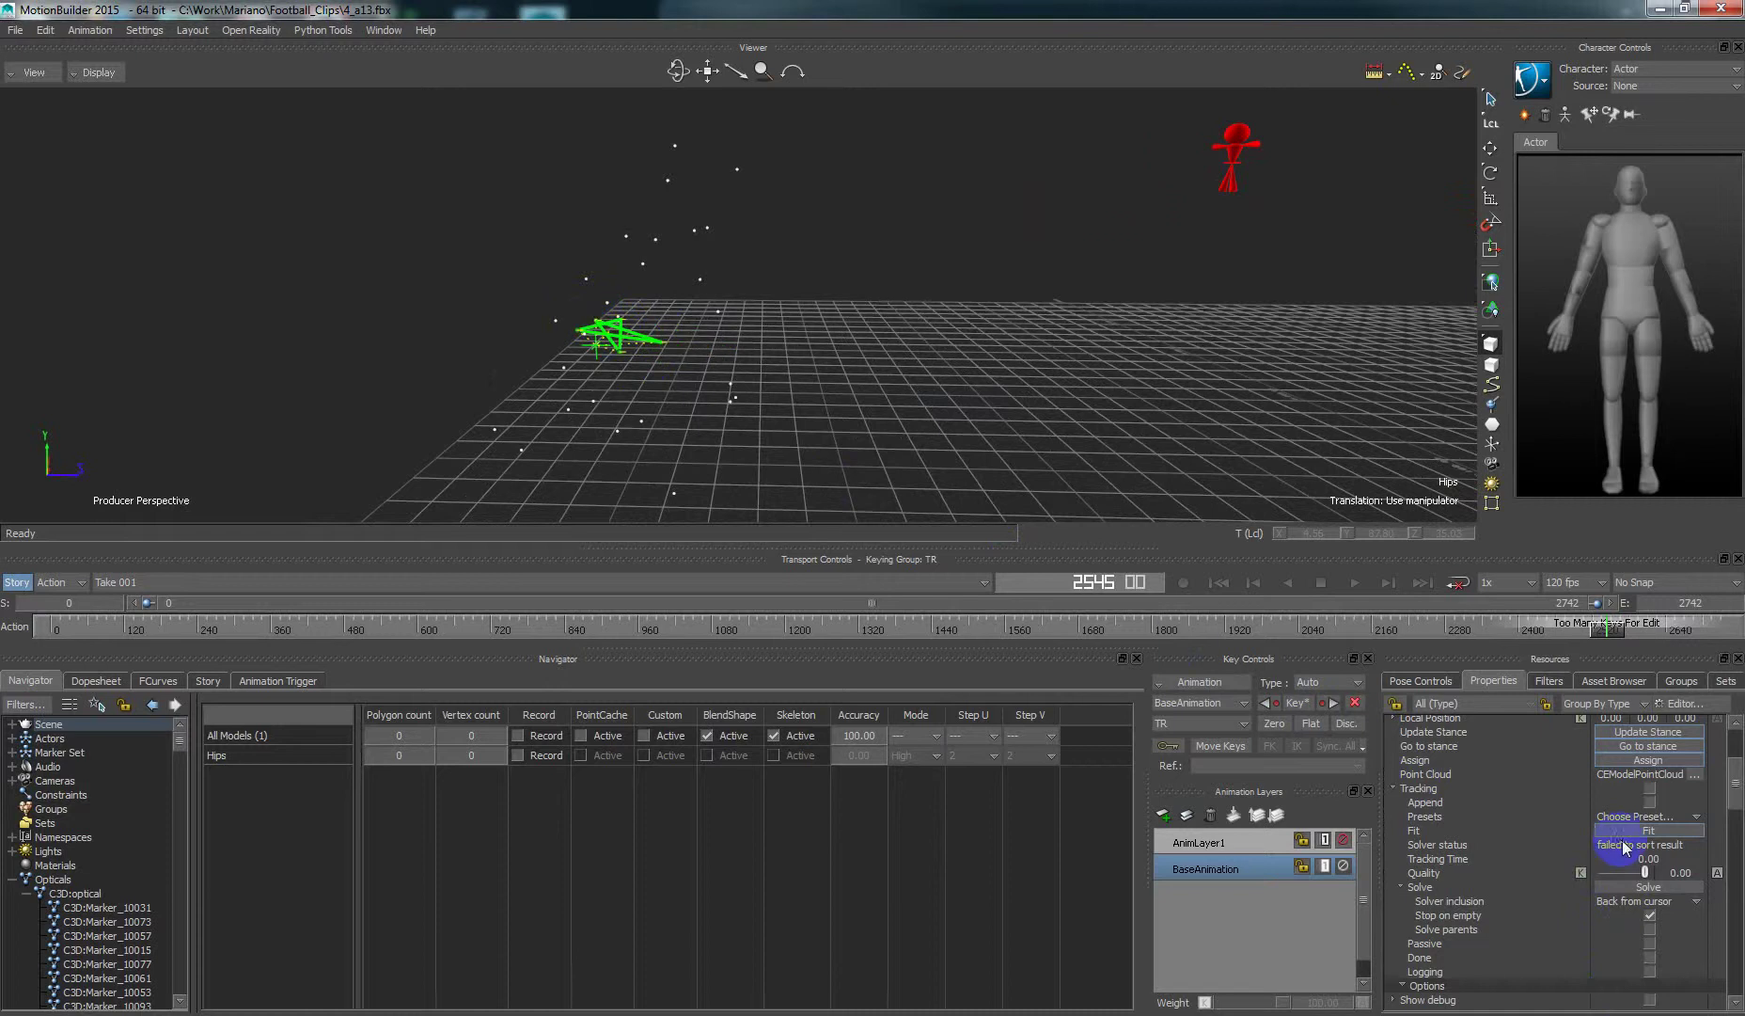
{"action": "left_click", "coordinate": [1631, 888]}
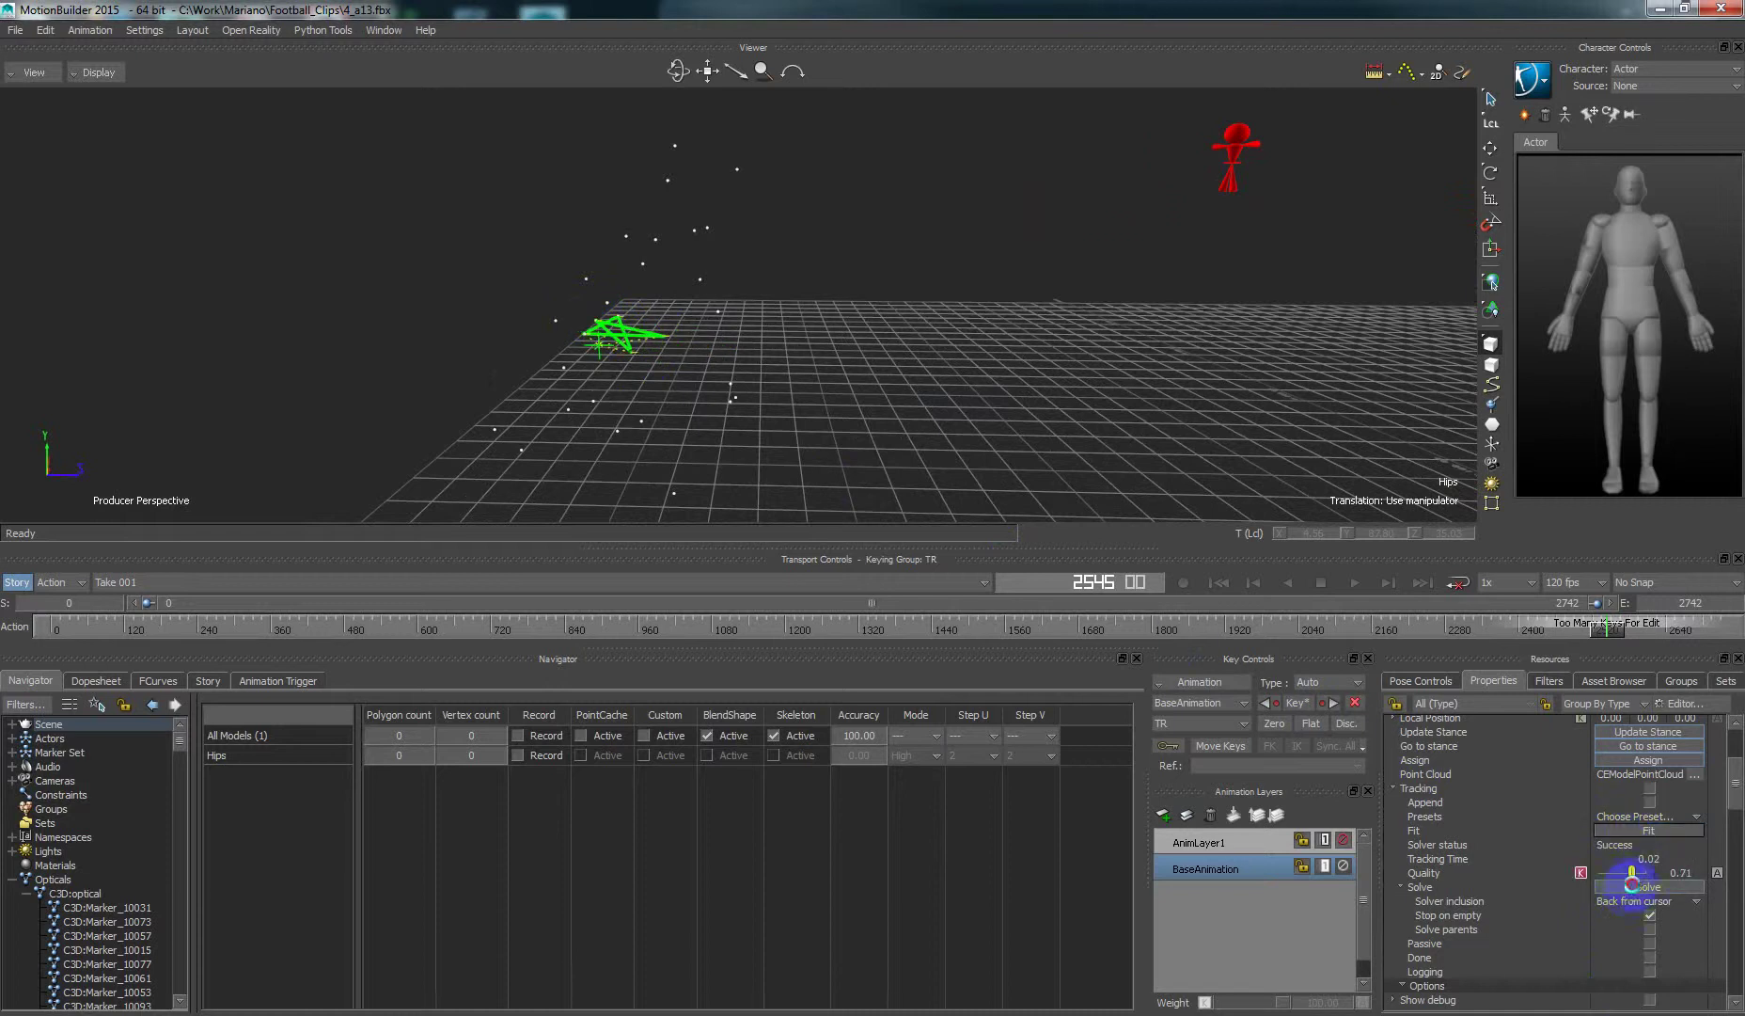
- Realign the Hips rigid body with the hip markers at frame 2540, fit it, and solve back from the cursor
{"action": "left_click", "coordinate": [1188, 592]}
{"action": "left_click", "coordinate": [780, 384]}
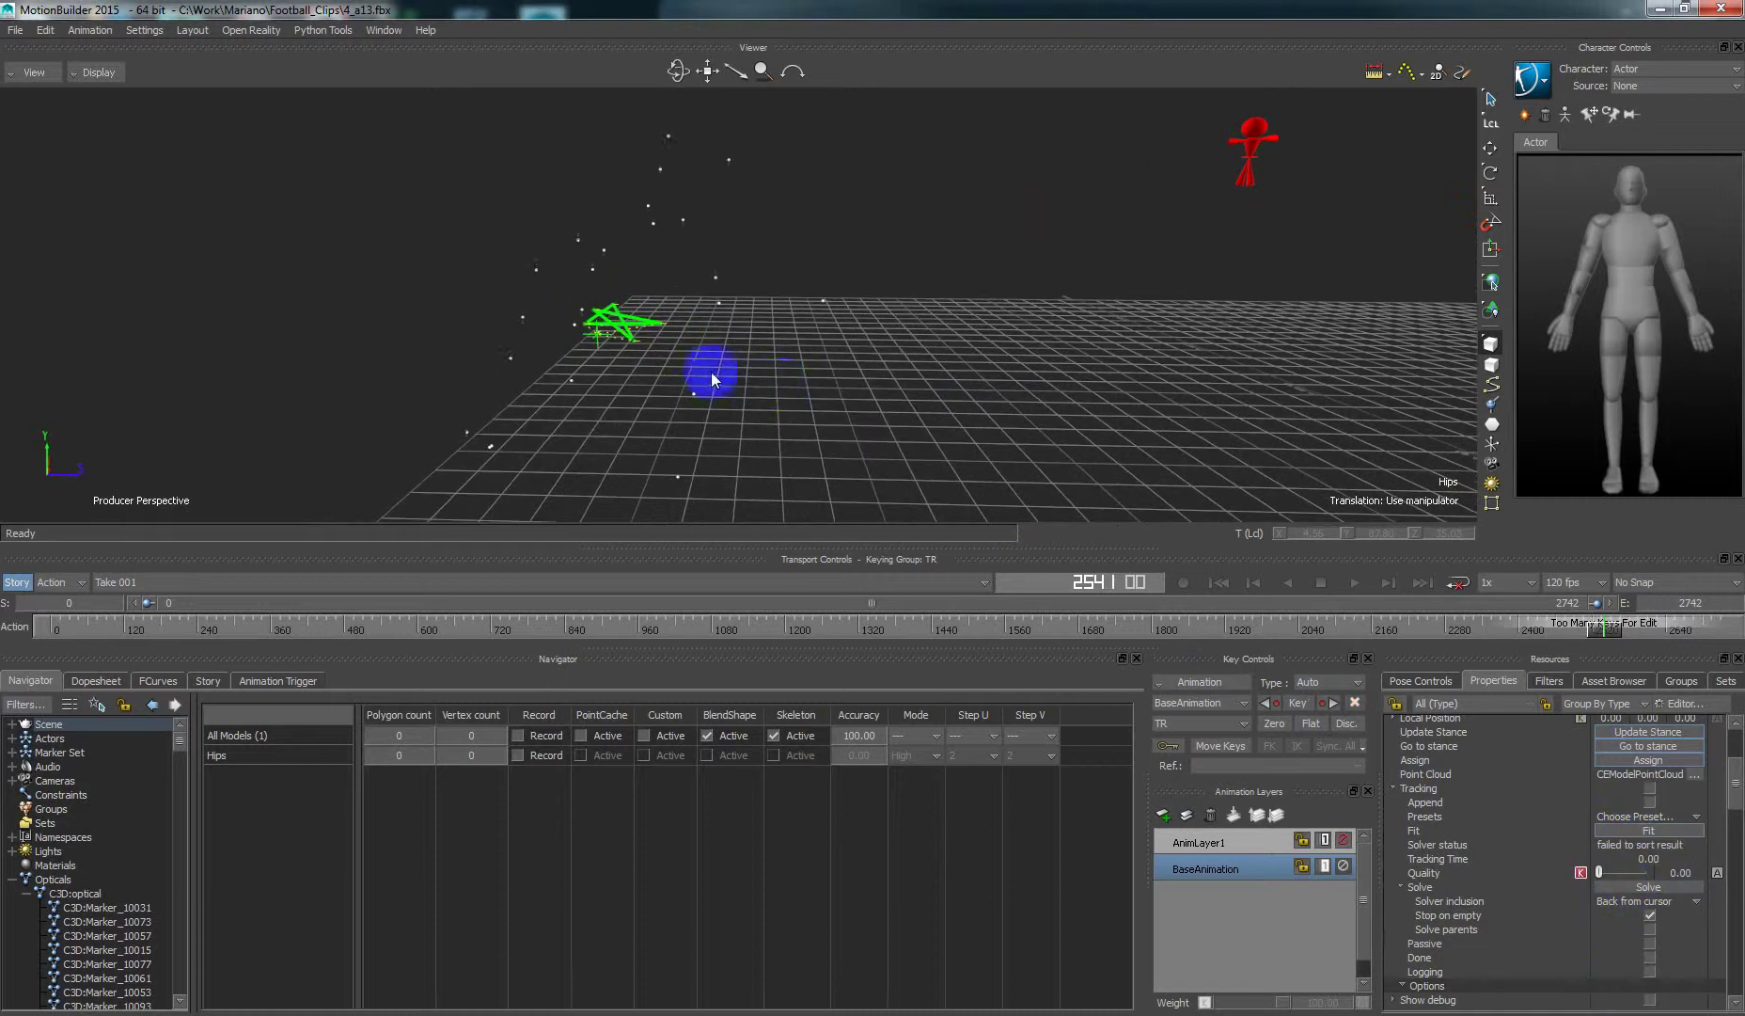
{"action": "left_click_drag", "start_coordinate": [630, 346], "coordinate": [570, 318]}
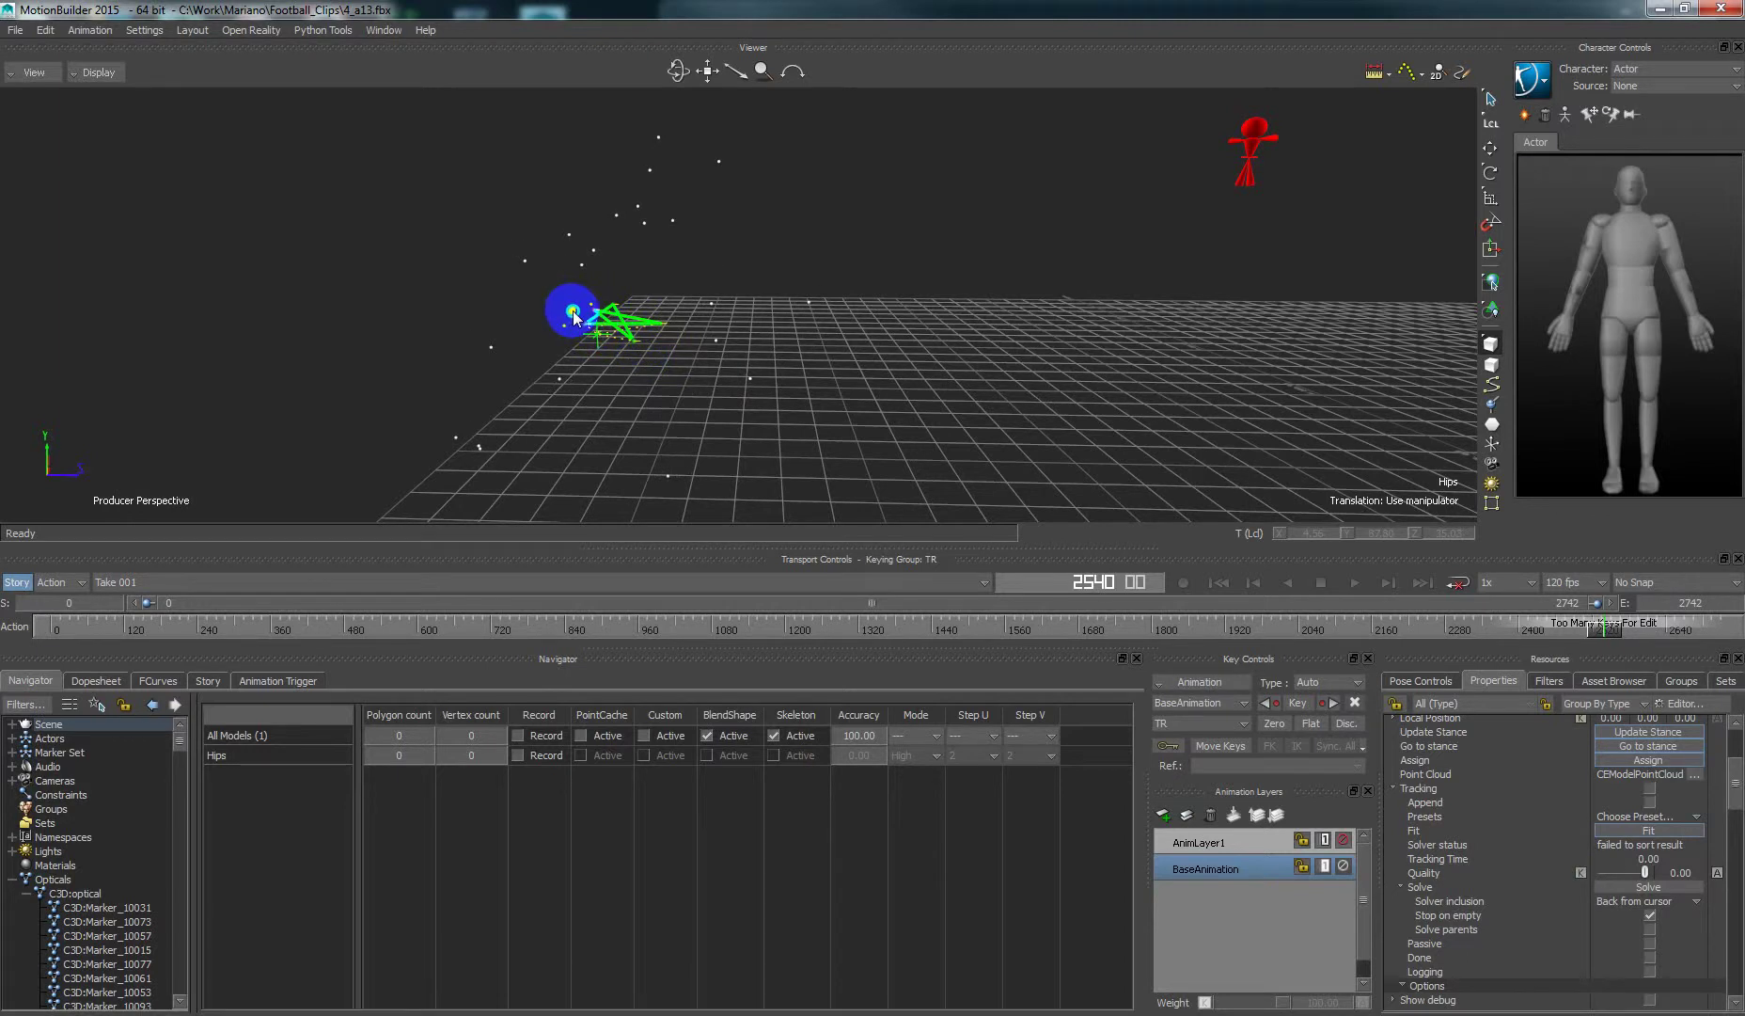
{"action": "left_click_drag", "start_coordinate": [1643, 872], "coordinate": [1632, 873]}
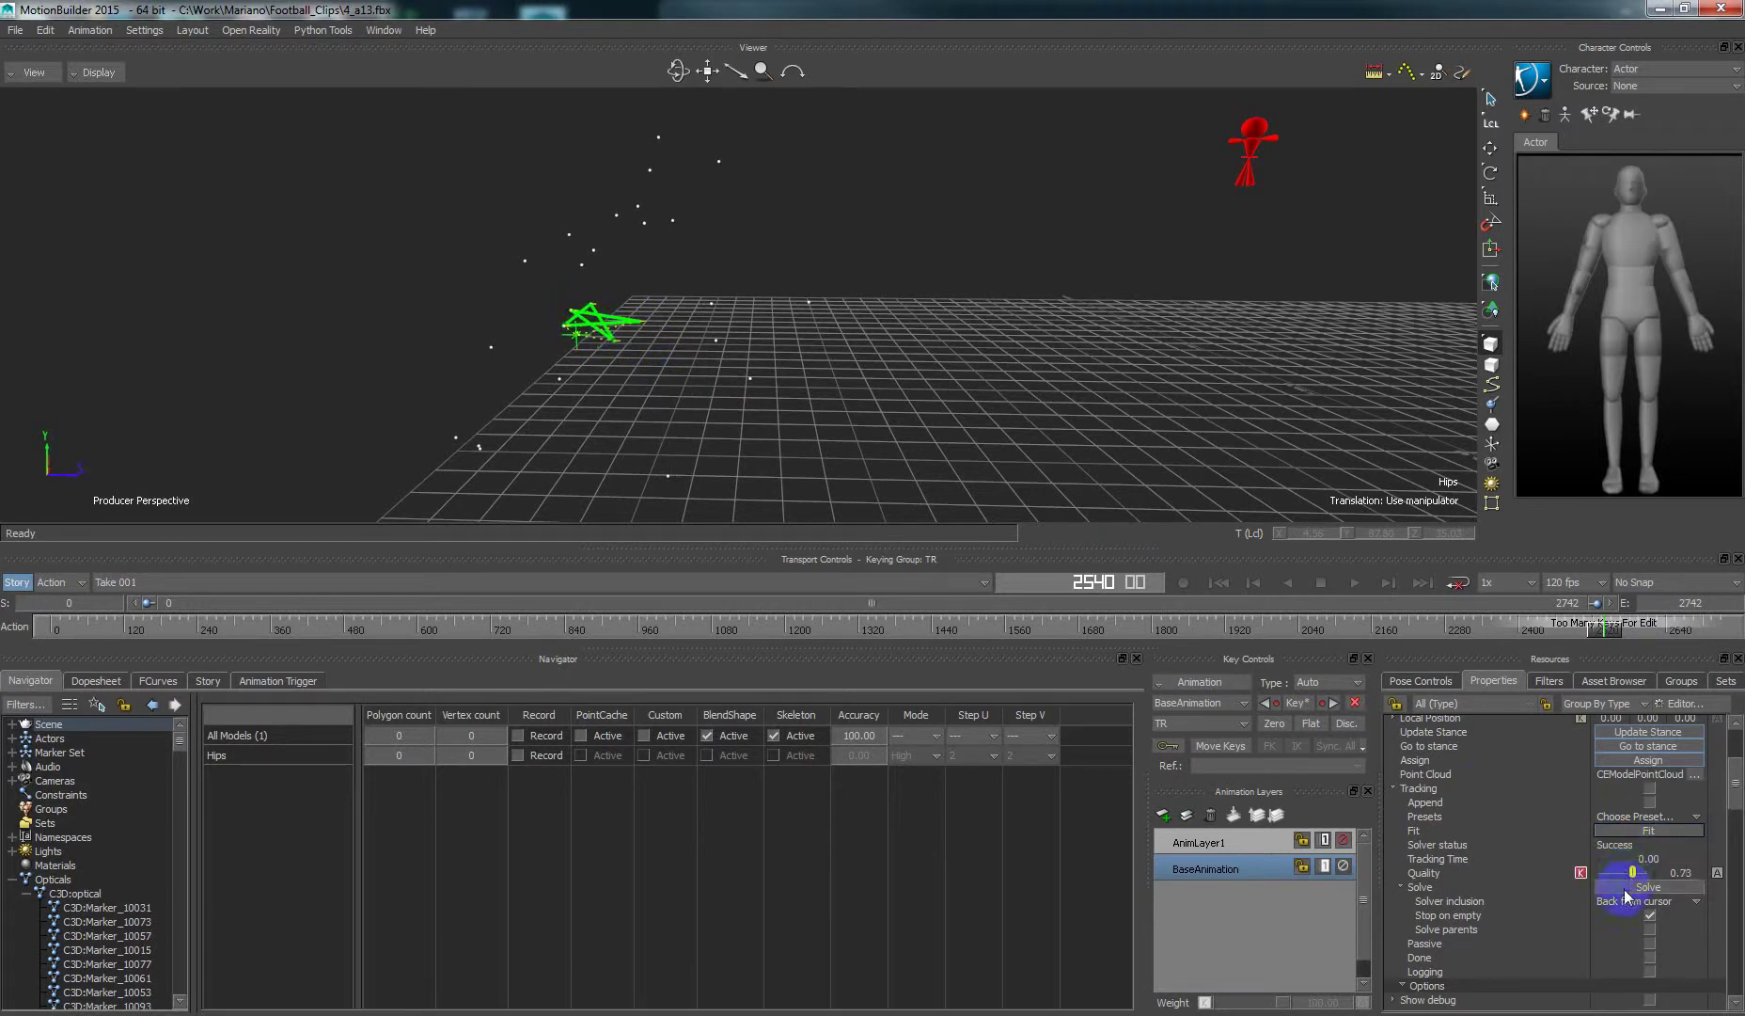
{"action": "left_click", "coordinate": [1626, 890]}
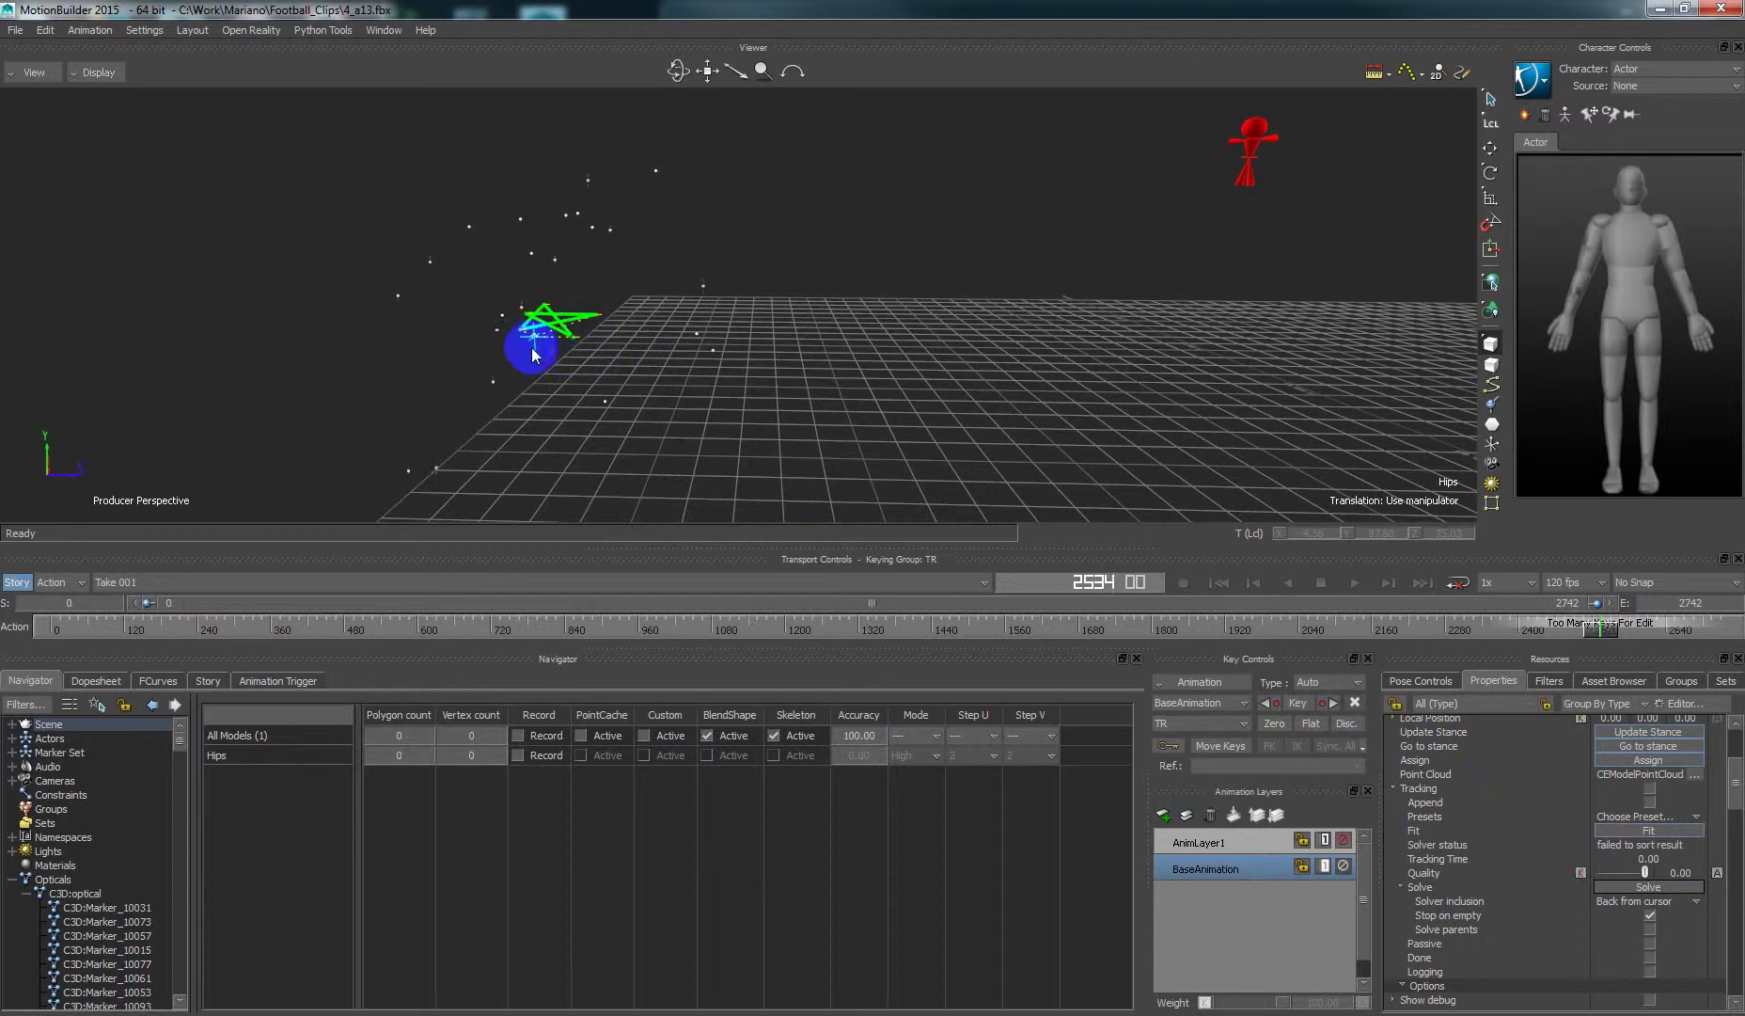
- Realign the Hips at frame 2534, fit and solve it backward, and check the preceding frames
{"action": "left_click_drag", "start_coordinate": [524, 322], "coordinate": [501, 320]}
{"action": "left_click", "coordinate": [1621, 889]}
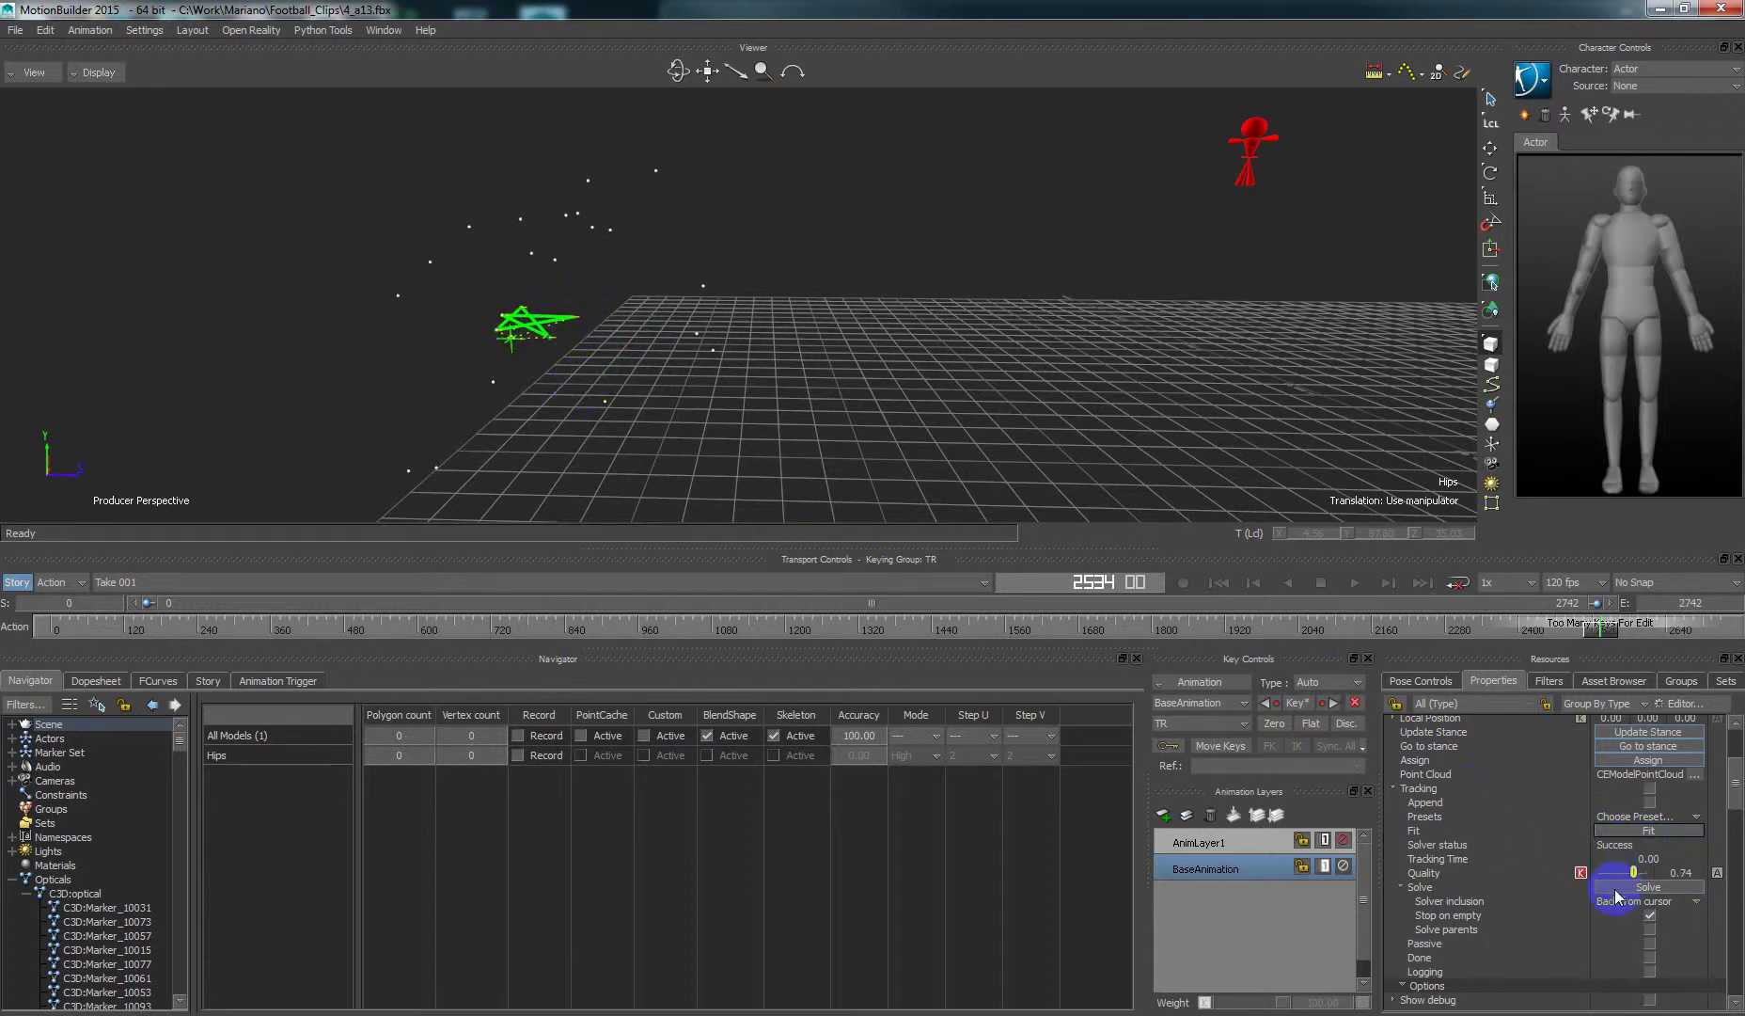
{"action": "key", "text": "Left"}
{"action": "key", "text": "Left"}
{"action": "key", "text": "Left"}
{"action": "key", "text": "Left"}
{"action": "key", "text": "Left"}
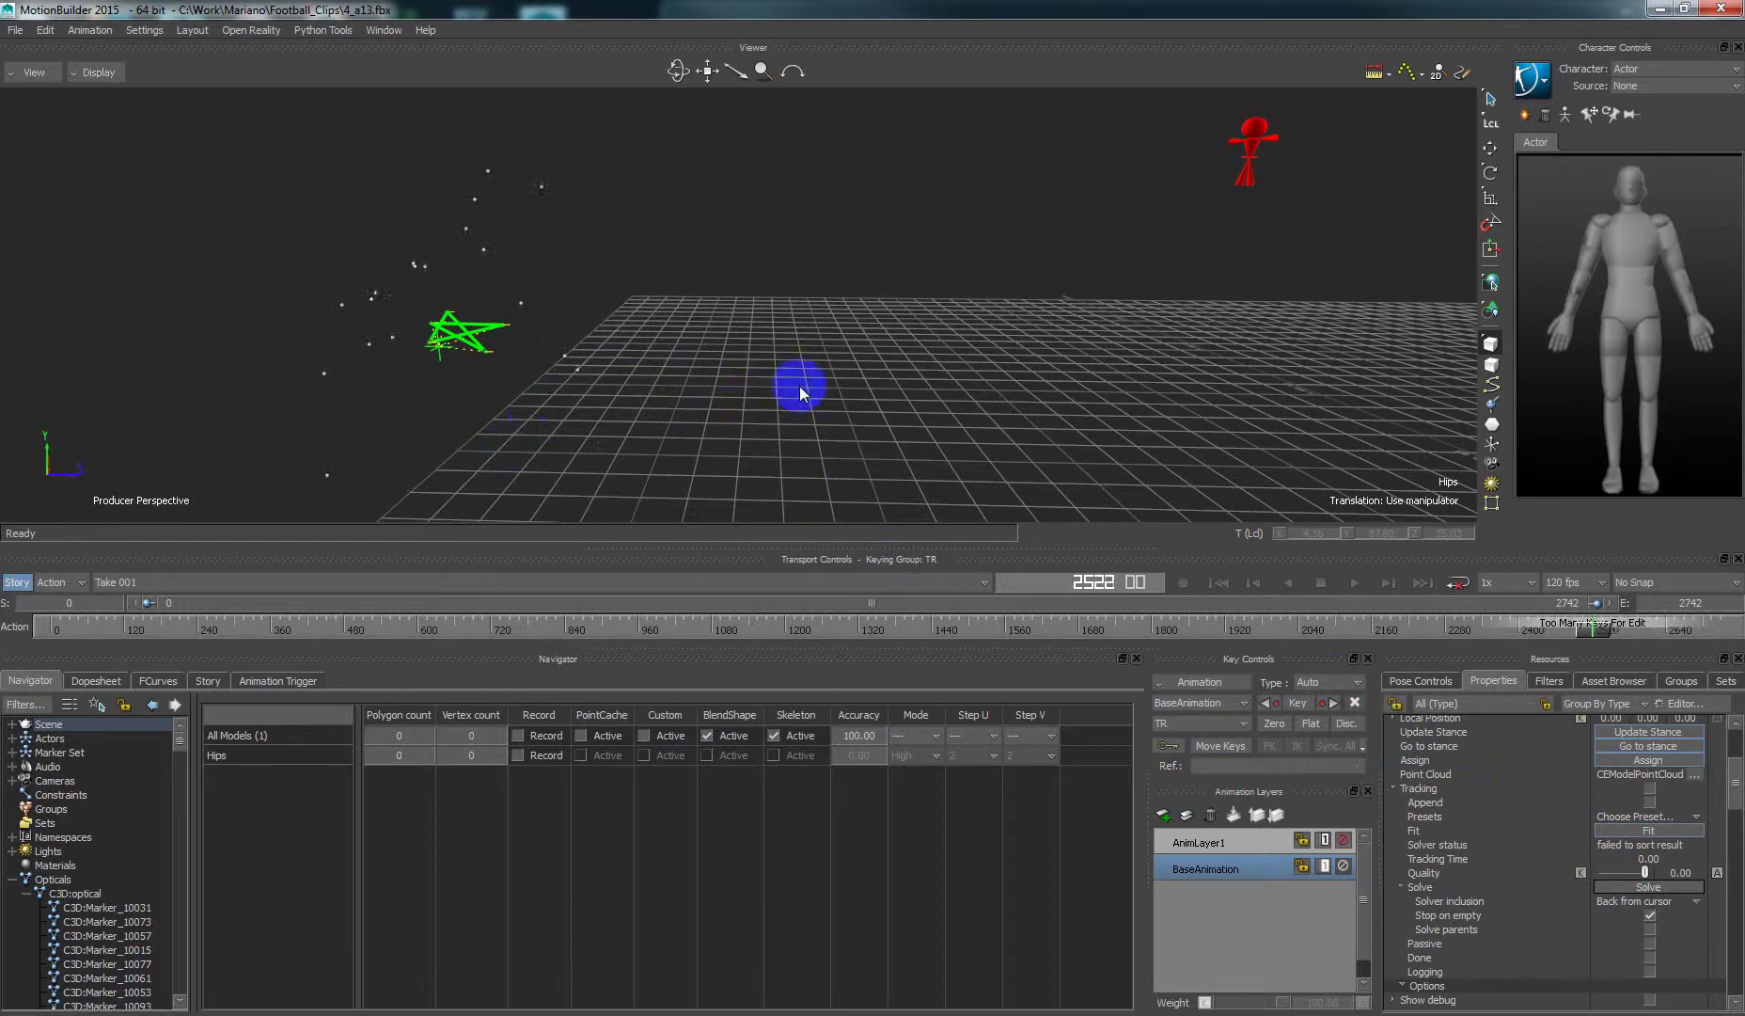
- Deselect the Hips, and examine how it follows the hip markers between frames 2531 and 2572
{"action": "left_click_drag", "start_coordinate": [799, 386], "coordinate": [828, 360]}
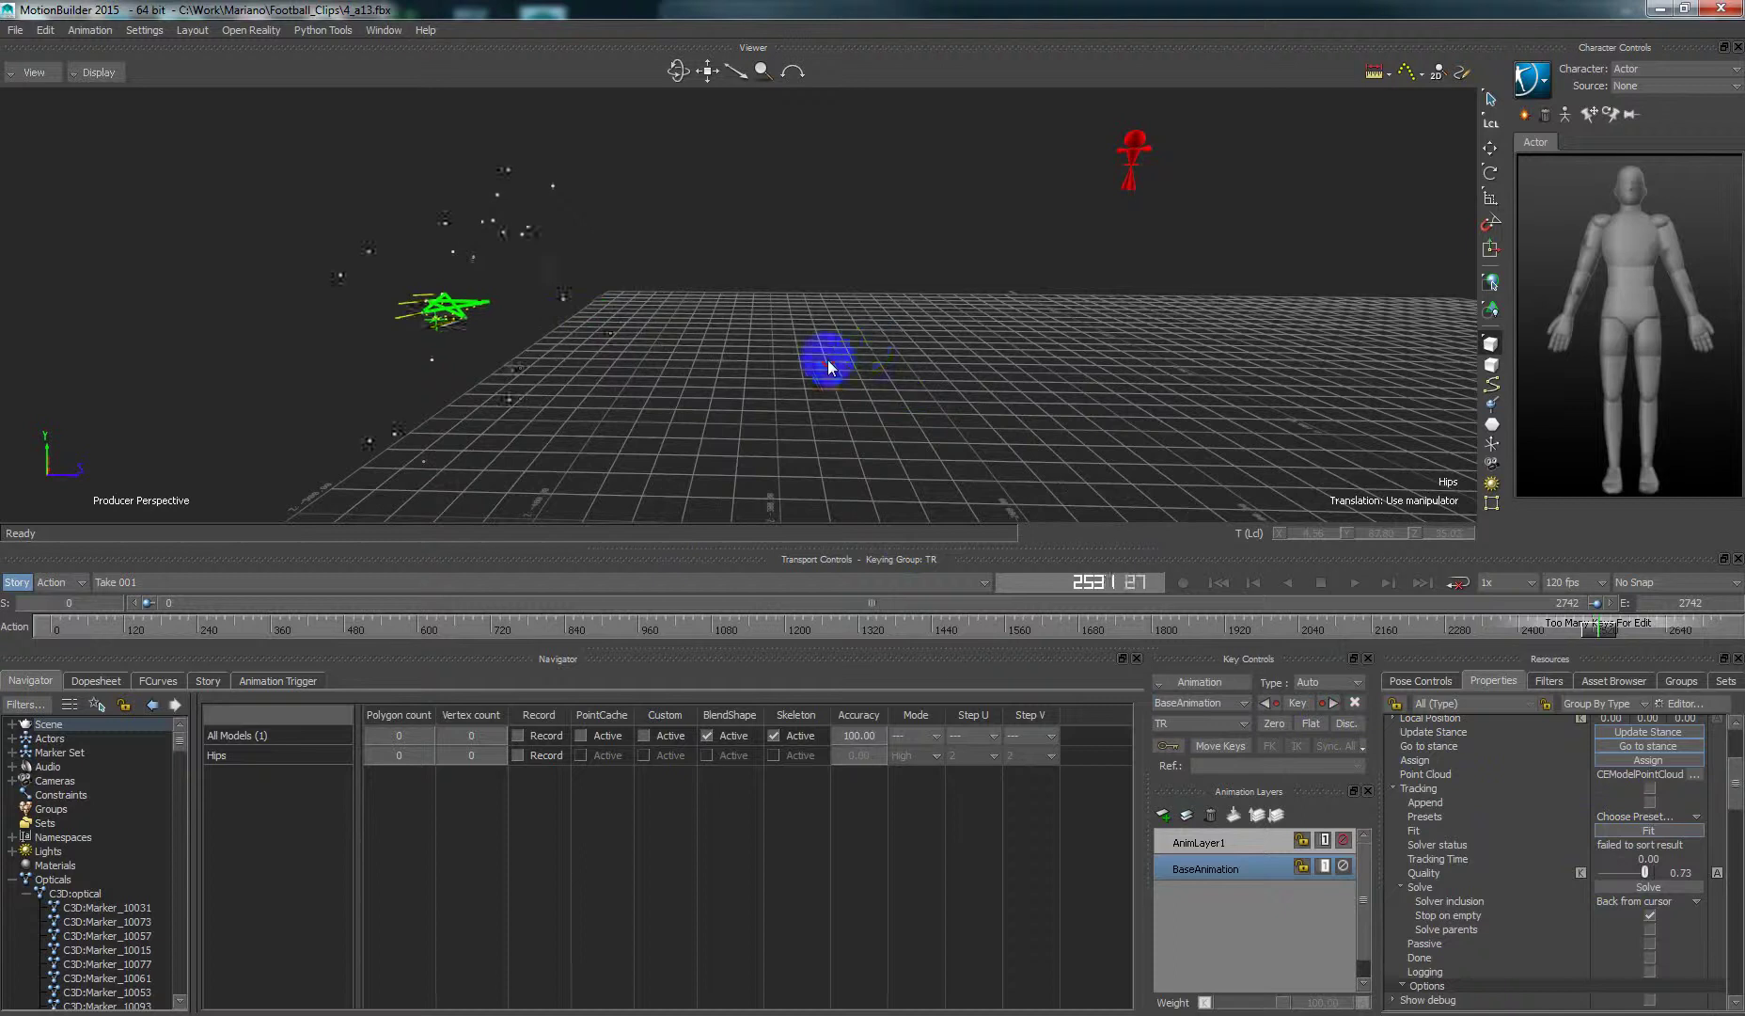
{"action": "key", "text": "Right"}
{"action": "key", "text": "Right"}
{"action": "key", "text": "Right"}
{"action": "key", "text": "Right"}
{"action": "key", "text": "Right"}
{"action": "key", "text": "Right"}
{"action": "key", "text": "Right"}
{"action": "key", "text": "Right"}
{"action": "key", "text": "Right"}
{"action": "key", "text": "Right"}
{"action": "key", "text": "Right"}
{"action": "key", "text": "Right"}
{"action": "key", "text": "Right"}
{"action": "key", "text": "Right"}
{"action": "key", "text": "Right"}
{"action": "key", "text": "Right"}
{"action": "key", "text": "Right"}
{"action": "key", "text": "Right"}
{"action": "key", "text": "Right"}
{"action": "key", "text": "Right"}
{"action": "left_click", "coordinate": [670, 374]}
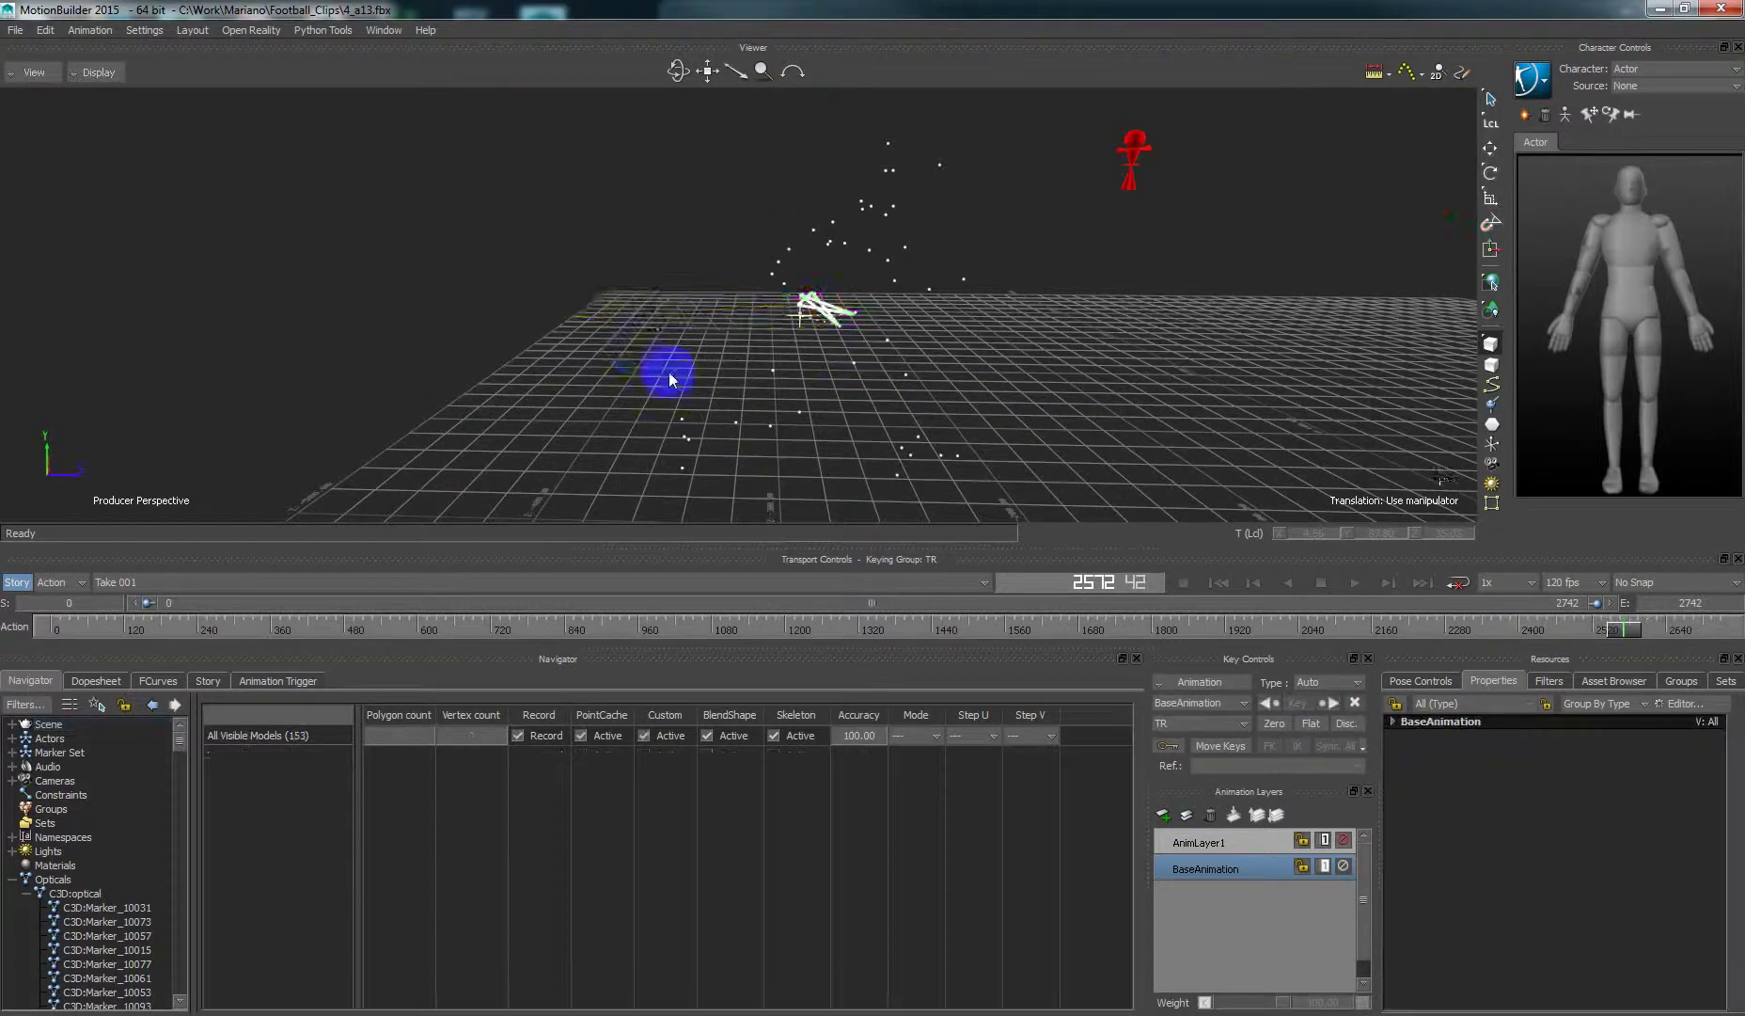
{"action": "left_click_drag", "start_coordinate": [931, 374], "coordinate": [851, 378], "text": "ctrl"}
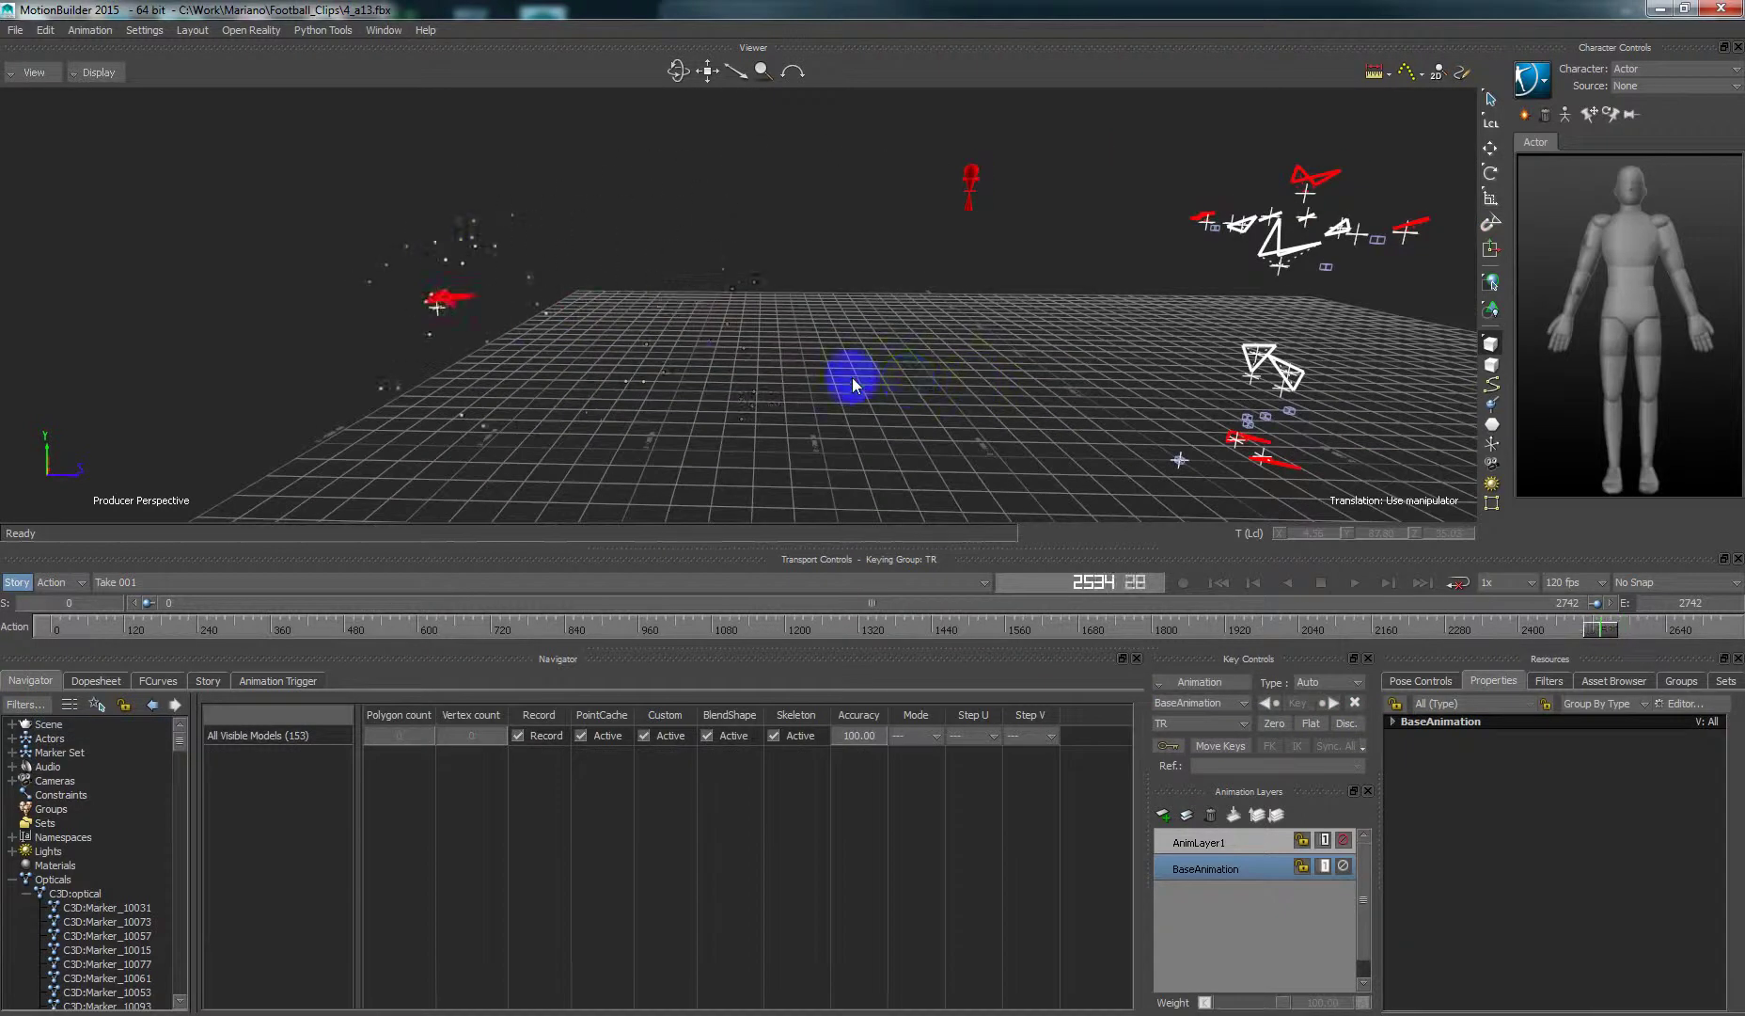
{"action": "left_click_drag", "start_coordinate": [447, 316], "coordinate": [610, 366]}
{"action": "key", "text": "Right"}
{"action": "key", "text": "Right"}
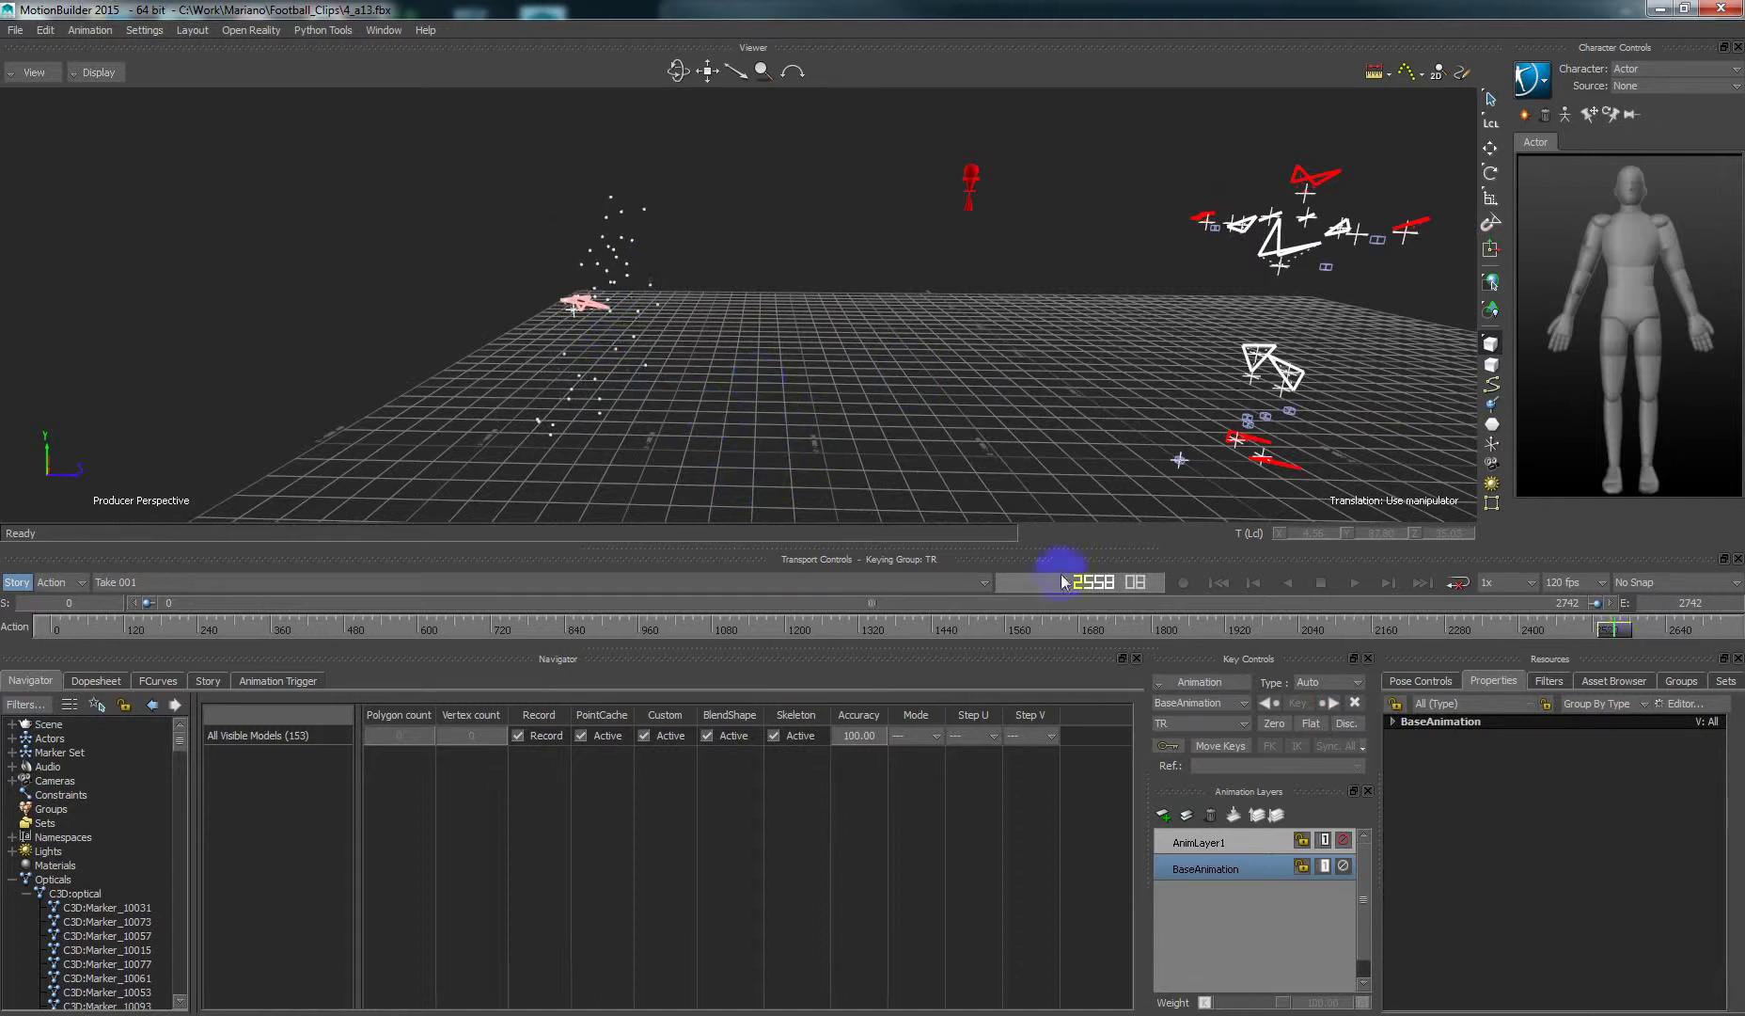
{"action": "mouse_move", "coordinate": [819, 413]}
{"action": "left_mouse_down"}
{"action": "mouse_move", "coordinate": [759, 400]}
{"action": "mouse_move", "coordinate": [839, 402]}
{"action": "left_mouse_up"}
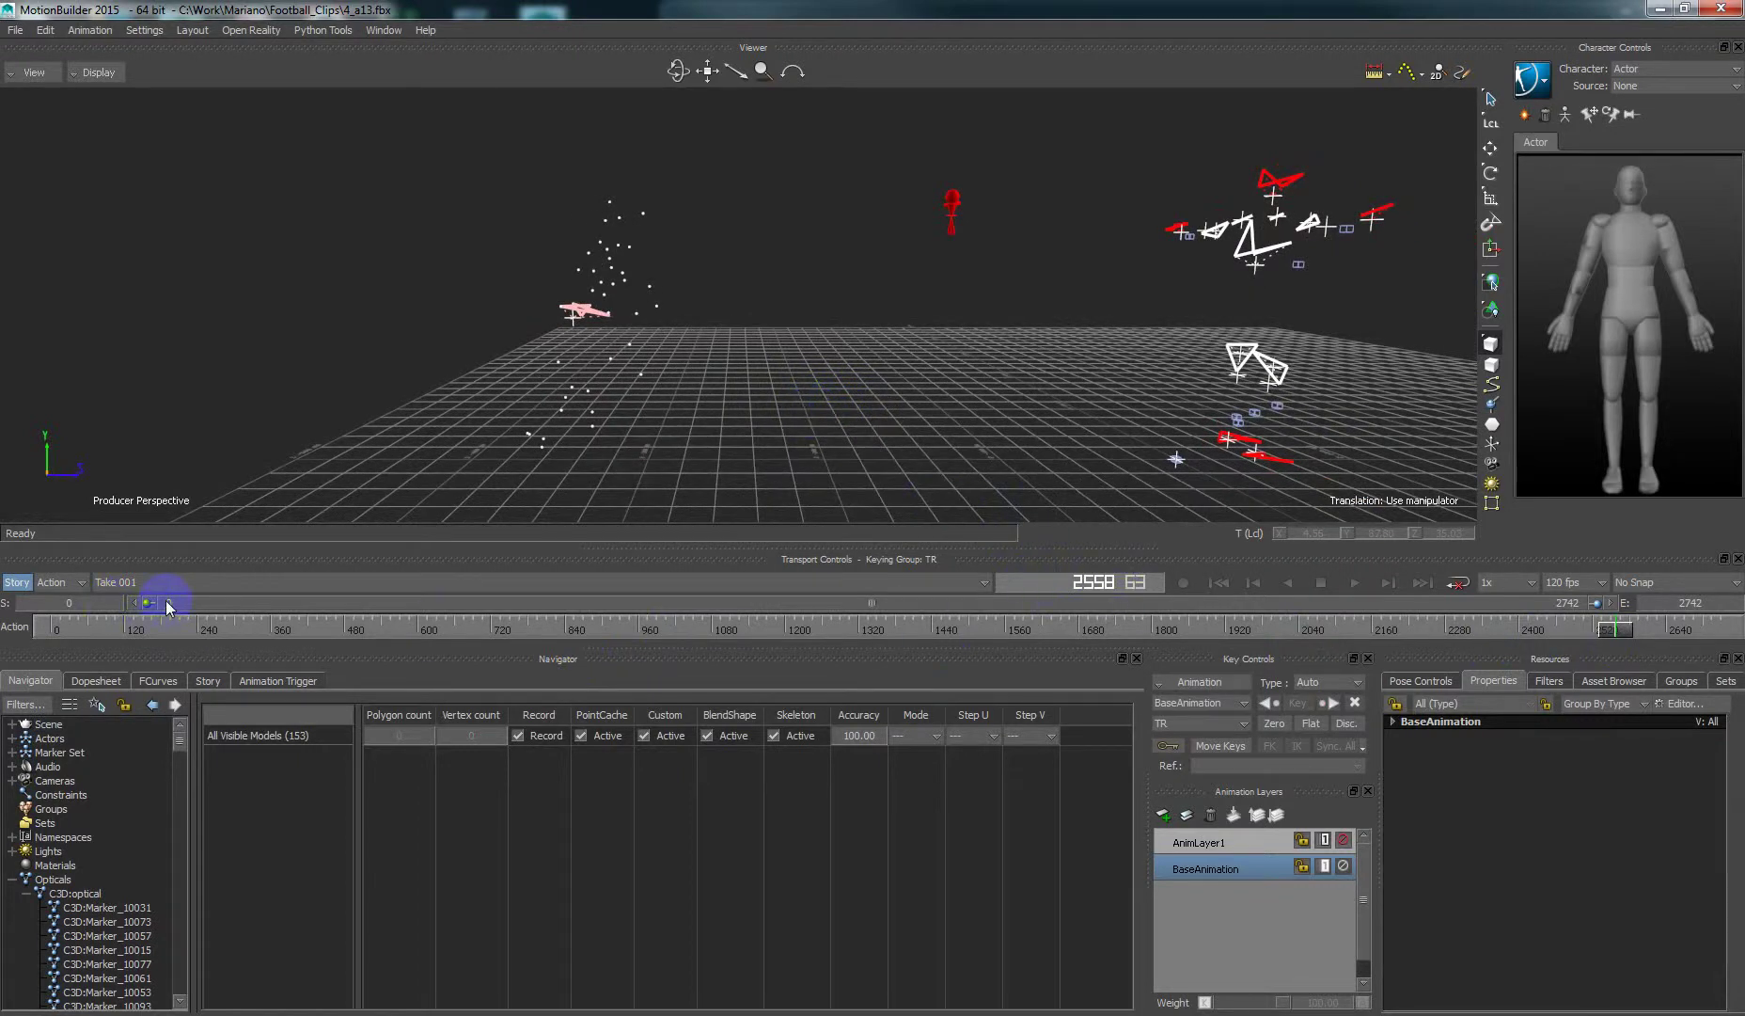
- Set the timeline to Snap on Frames, and start its visible range at frame 2560
{"action": "left_click", "coordinate": [1636, 584]}
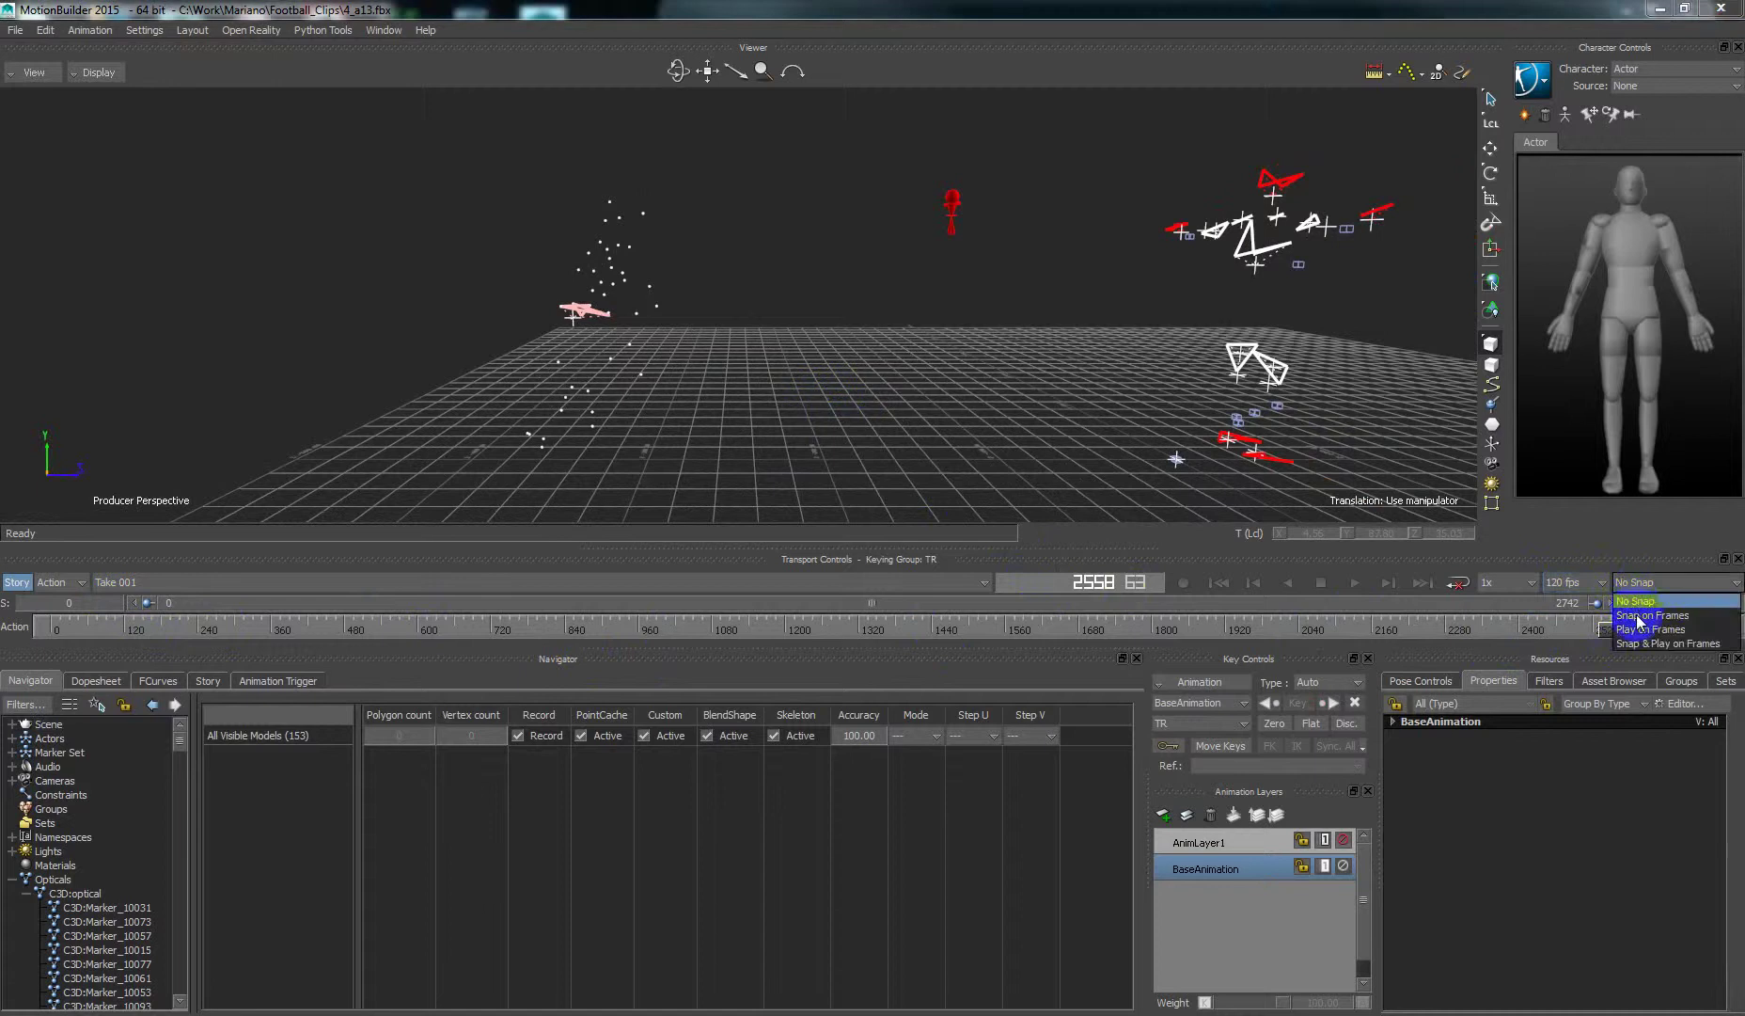
{"action": "left_click", "coordinate": [1639, 616]}
{"action": "left_click", "coordinate": [1099, 583]}
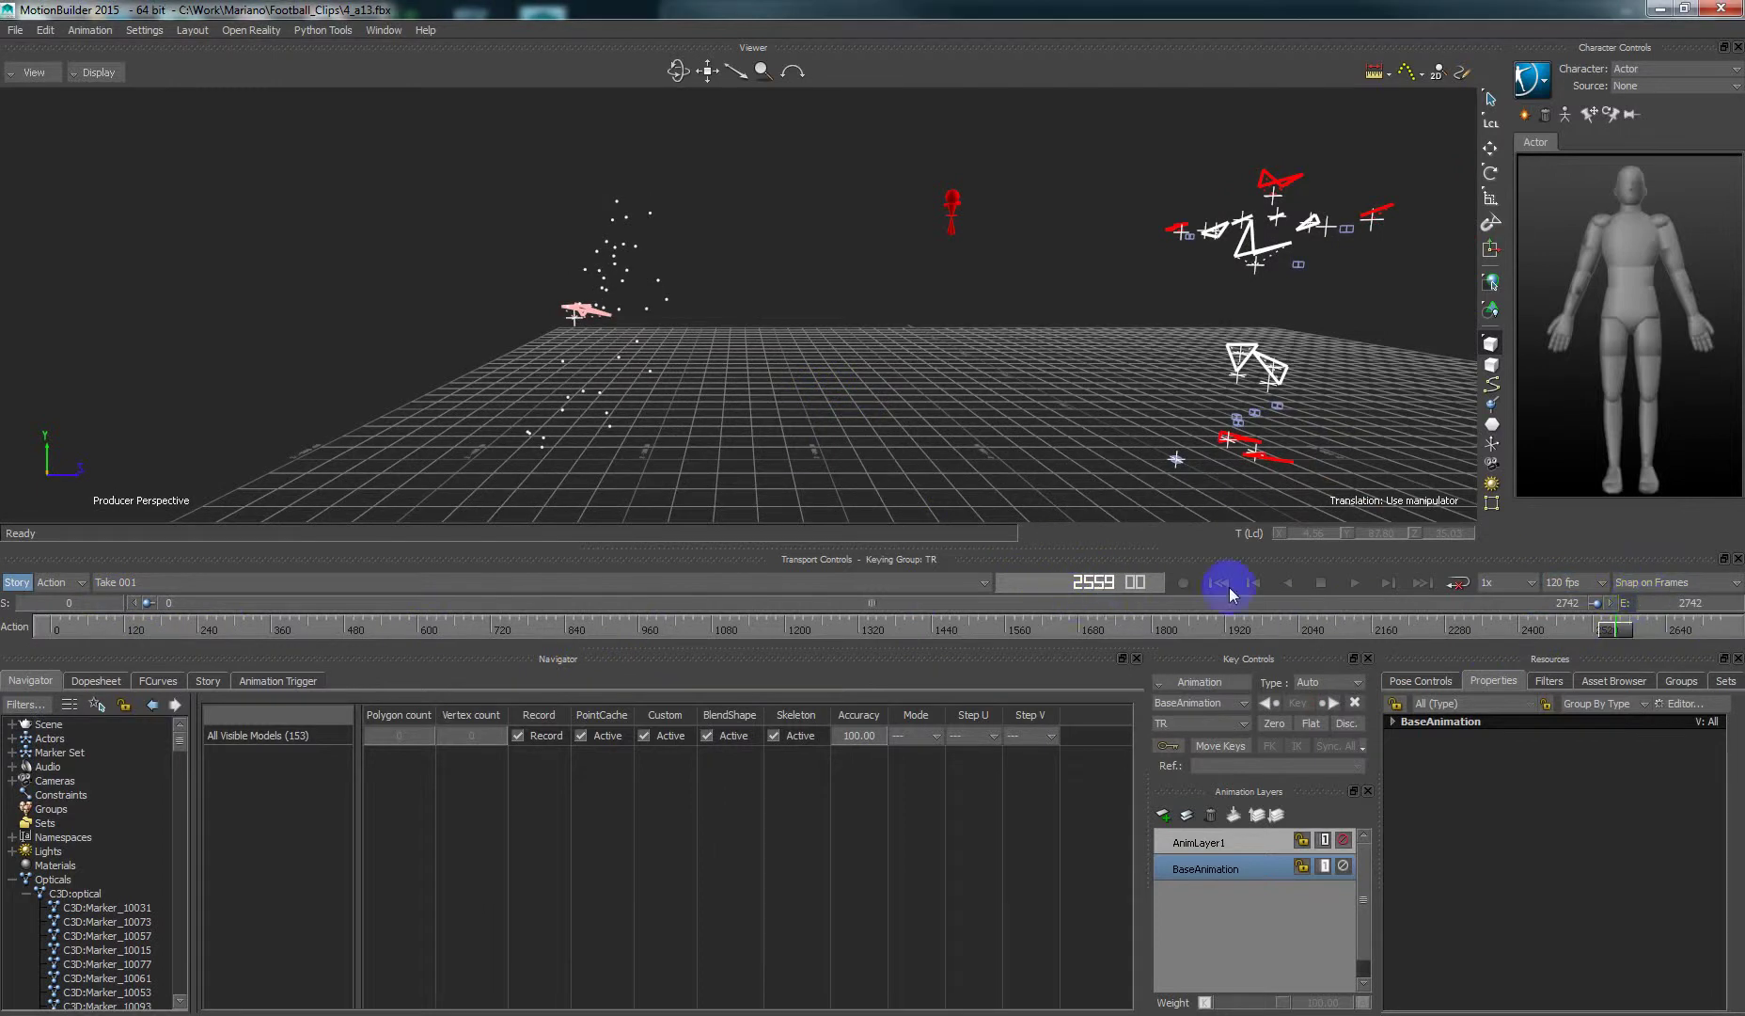
{"action": "left_click", "coordinate": [219, 463]}
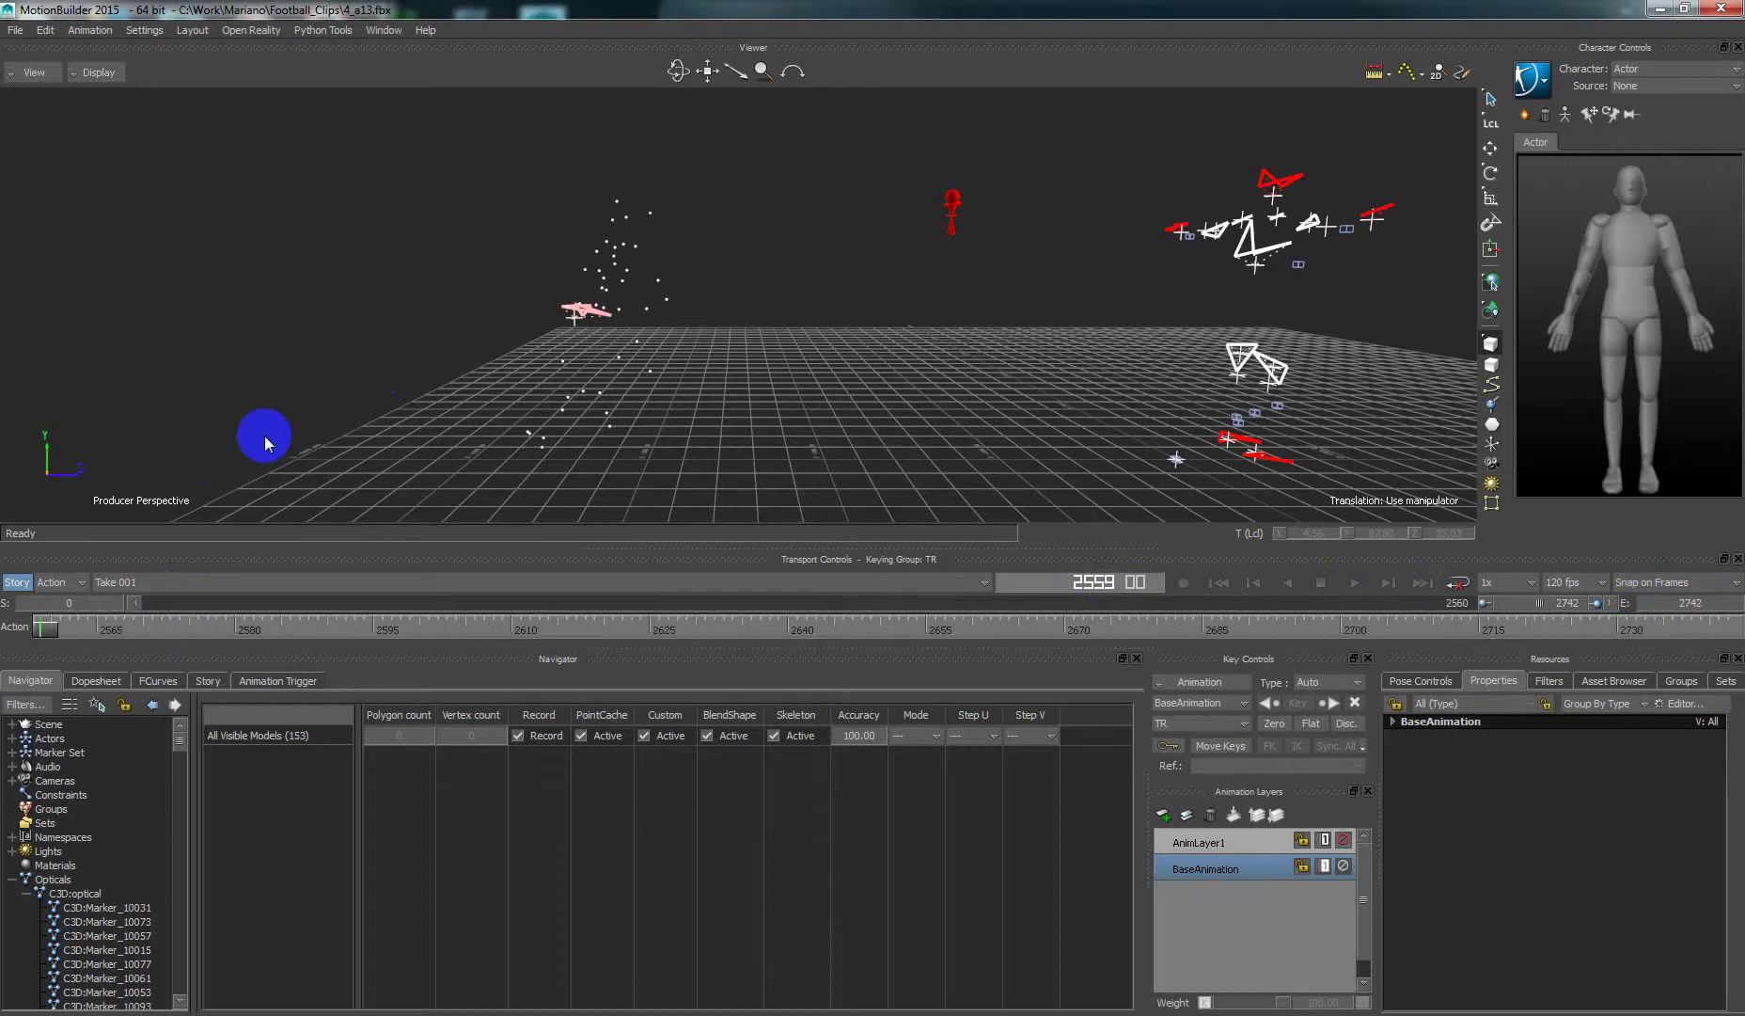
- Play the take from frame 2560 to 2742, and return to frame 2560
{"action": "key", "text": "space"}
{"action": "scroll", "coordinate": [973, 392], "scroll_direction": "down", "scroll_amount": 3}
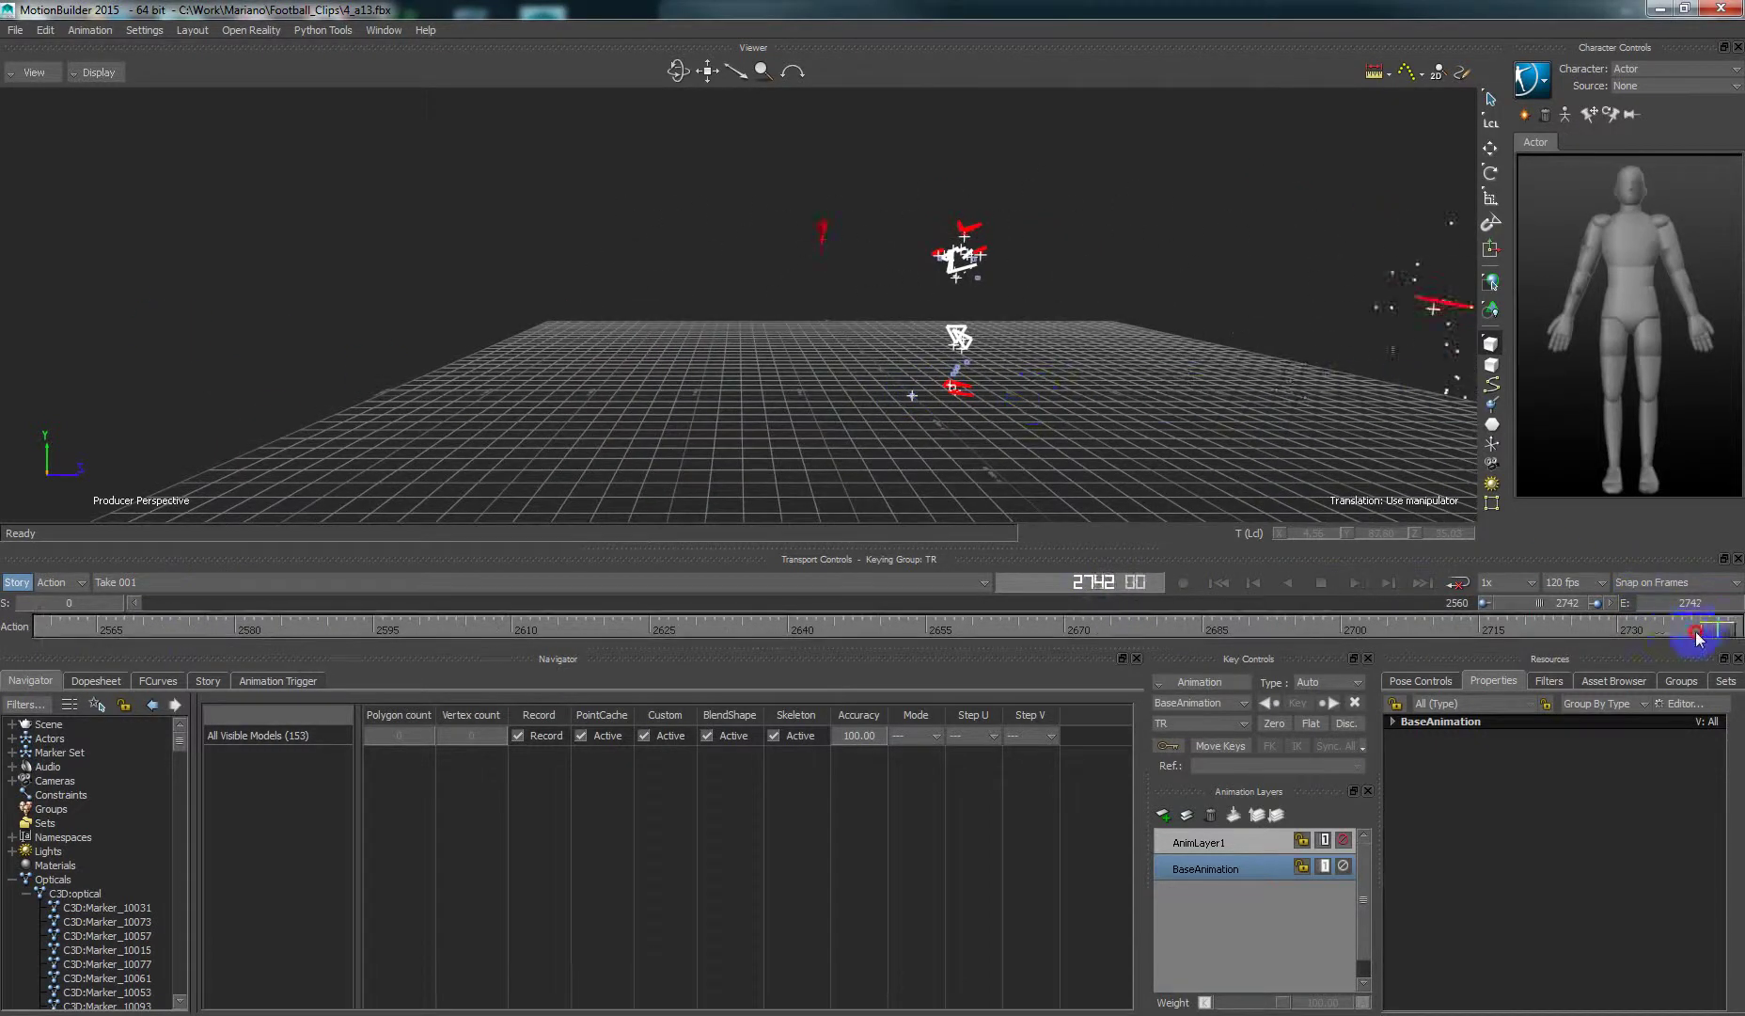
{"action": "left_click_drag", "start_coordinate": [1697, 638], "coordinate": [49, 625]}
- Select the Chest rigid body, and send it to its stance at frame 2560
{"action": "left_click_drag", "start_coordinate": [654, 491], "coordinate": [664, 338]}
{"action": "left_click_drag", "start_coordinate": [771, 409], "coordinate": [782, 214]}
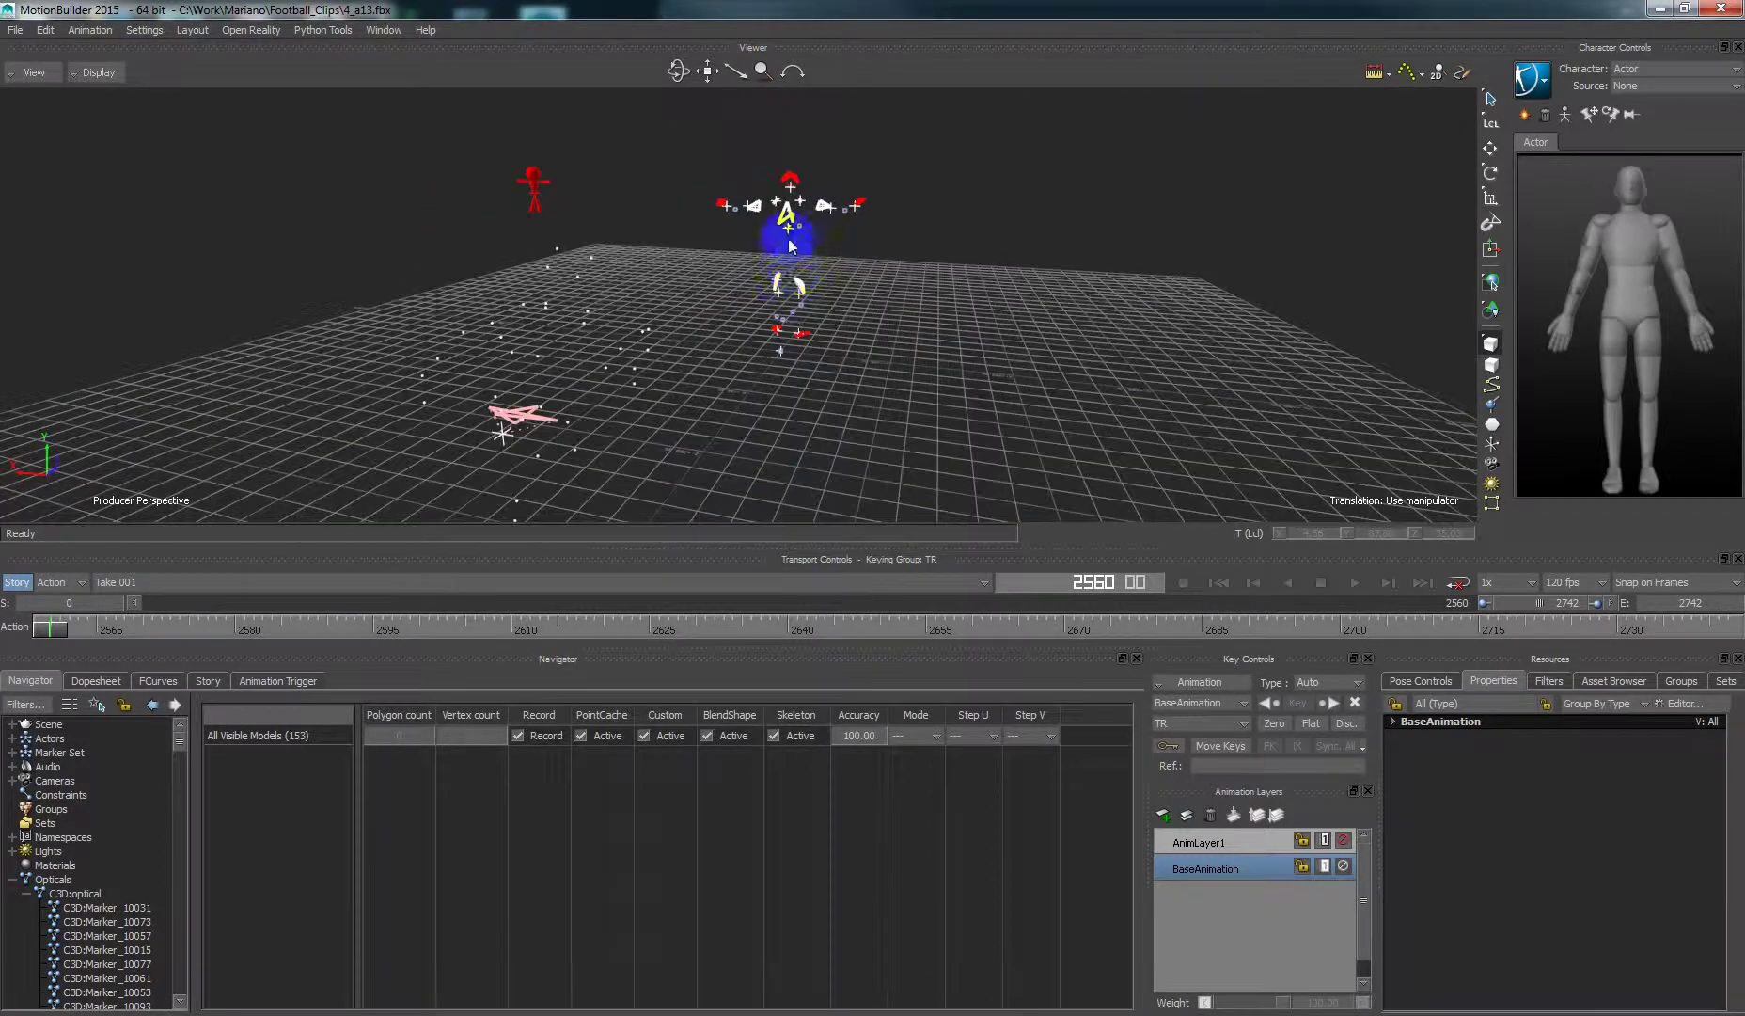
{"action": "left_click", "coordinate": [782, 200]}
{"action": "left_click_drag", "start_coordinate": [769, 319], "coordinate": [985, 393]}
{"action": "left_click", "coordinate": [1547, 798]}
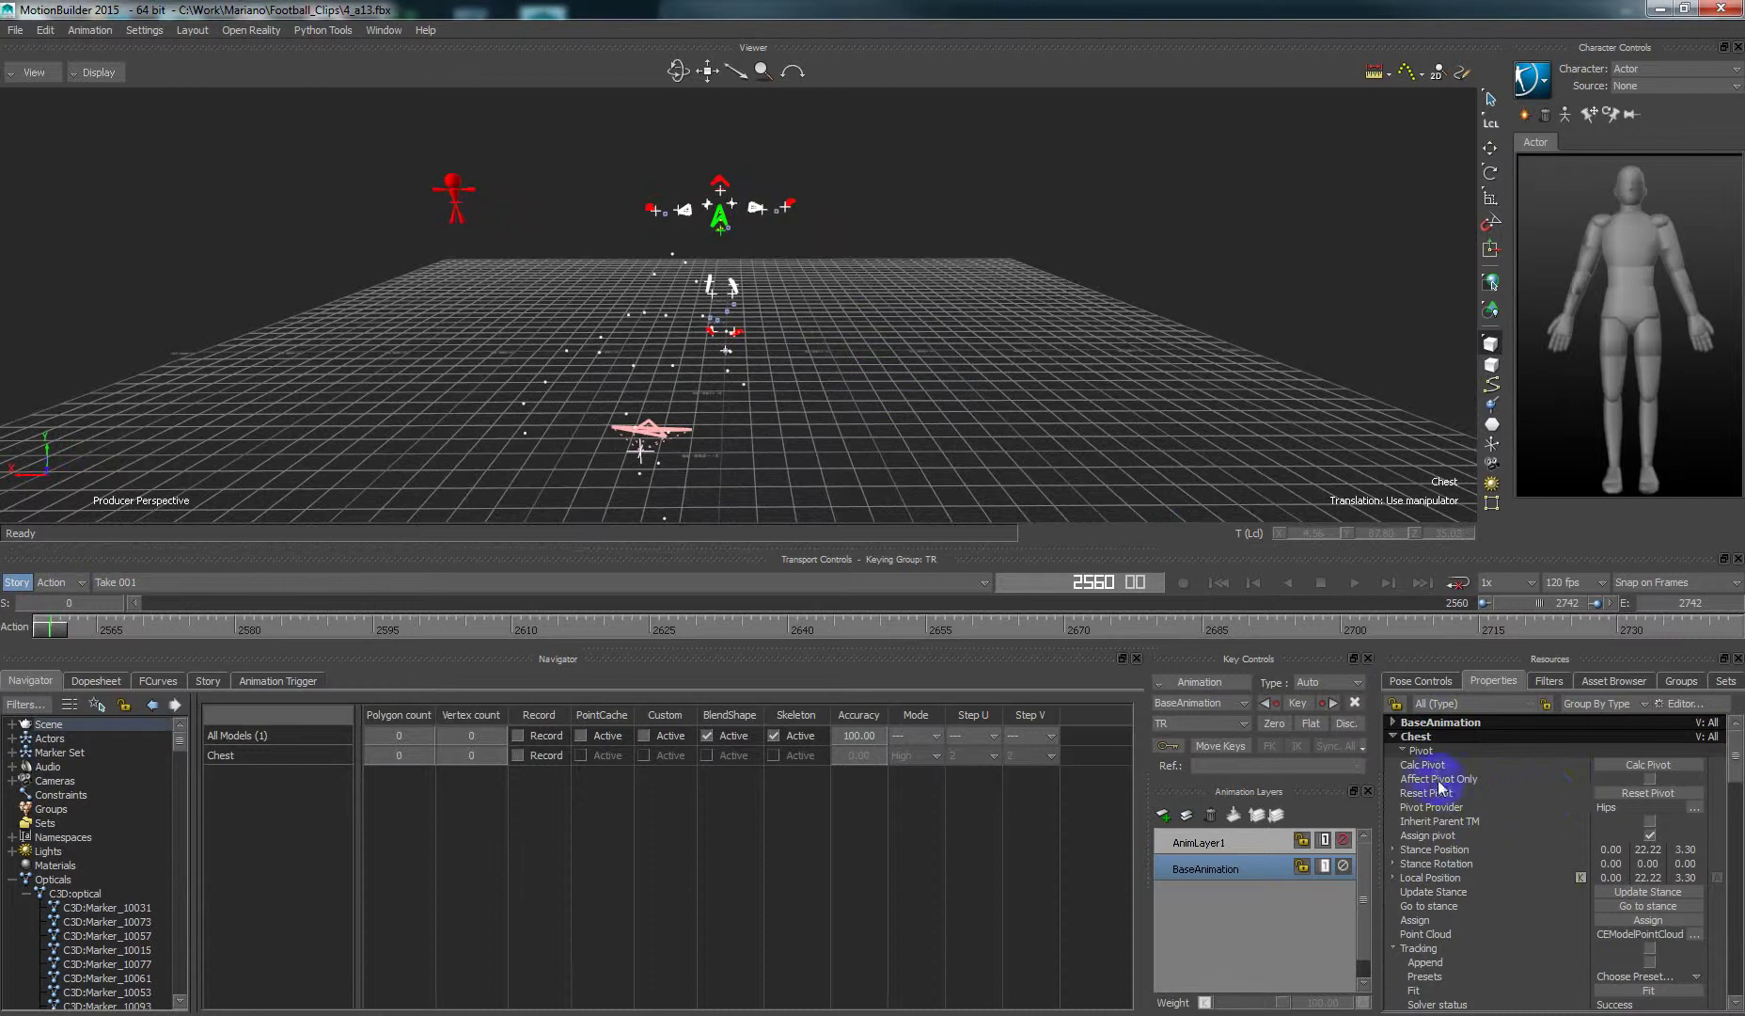
{"action": "left_click", "coordinate": [1404, 752]}
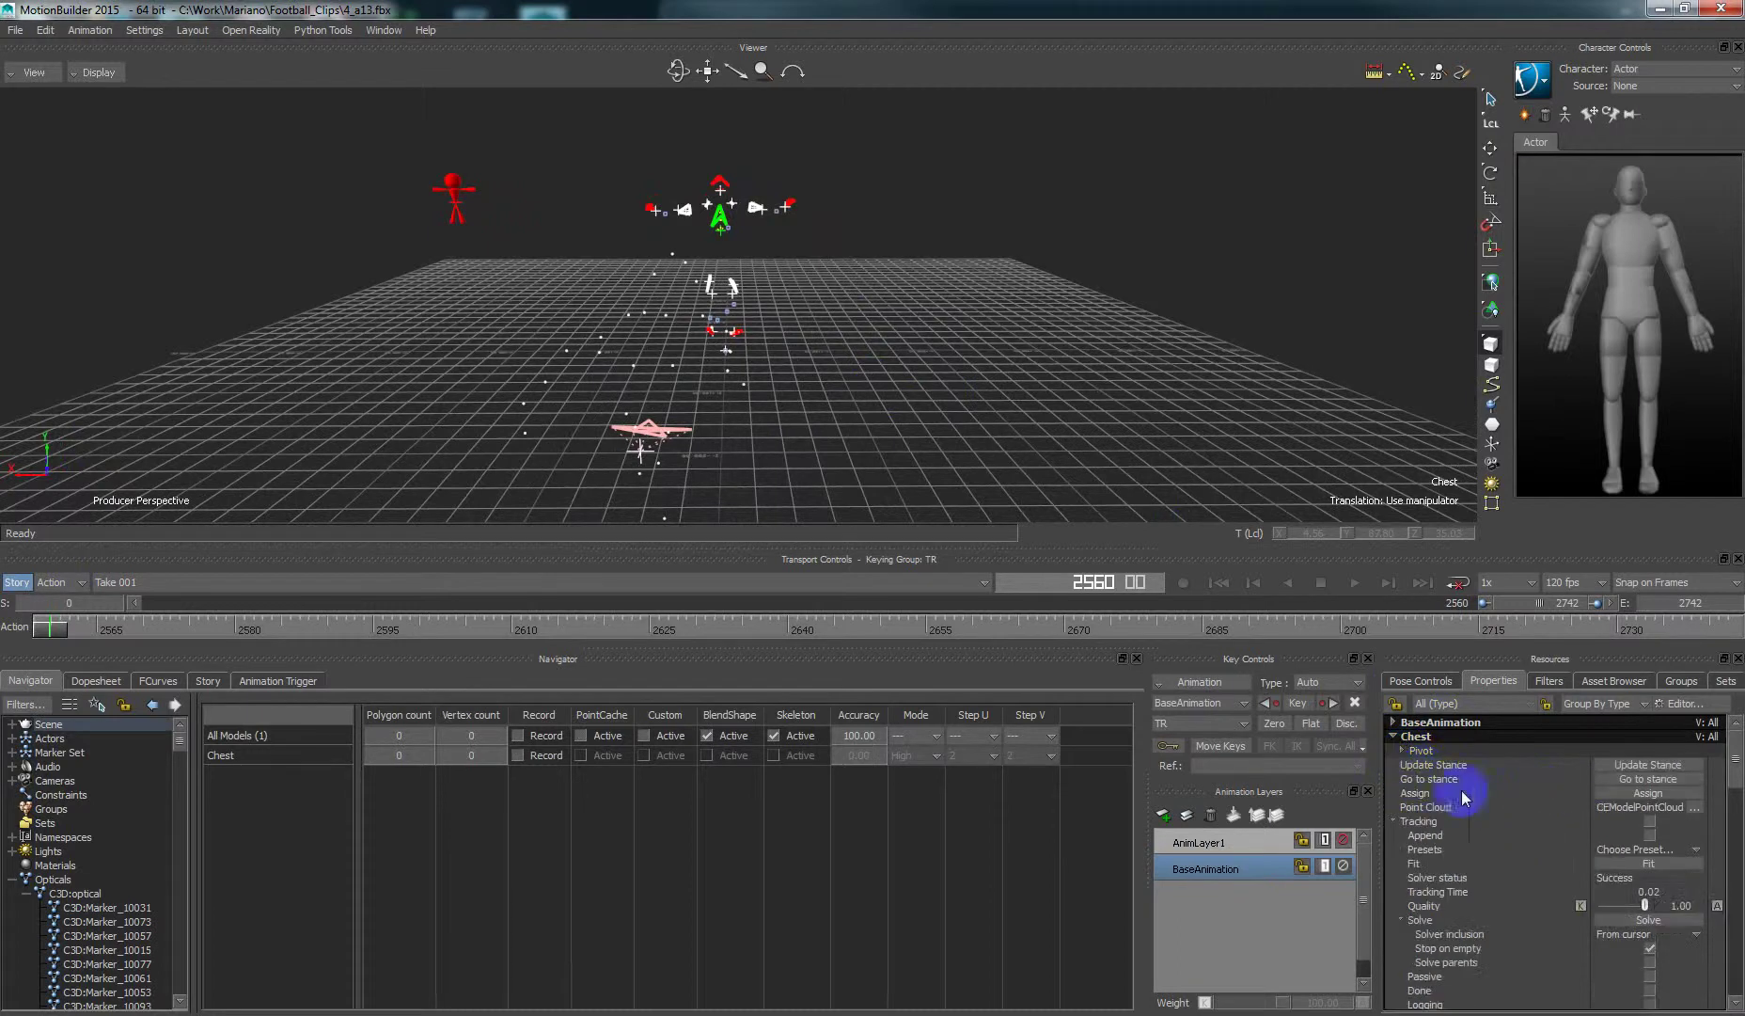
{"action": "left_click", "coordinate": [1617, 781]}
- Rotate the Chest rigid body onto the chest markers at frame 2560, and solve it from the cursor
{"action": "left_click_drag", "start_coordinate": [935, 495], "coordinate": [795, 405]}
{"action": "key", "text": "e"}
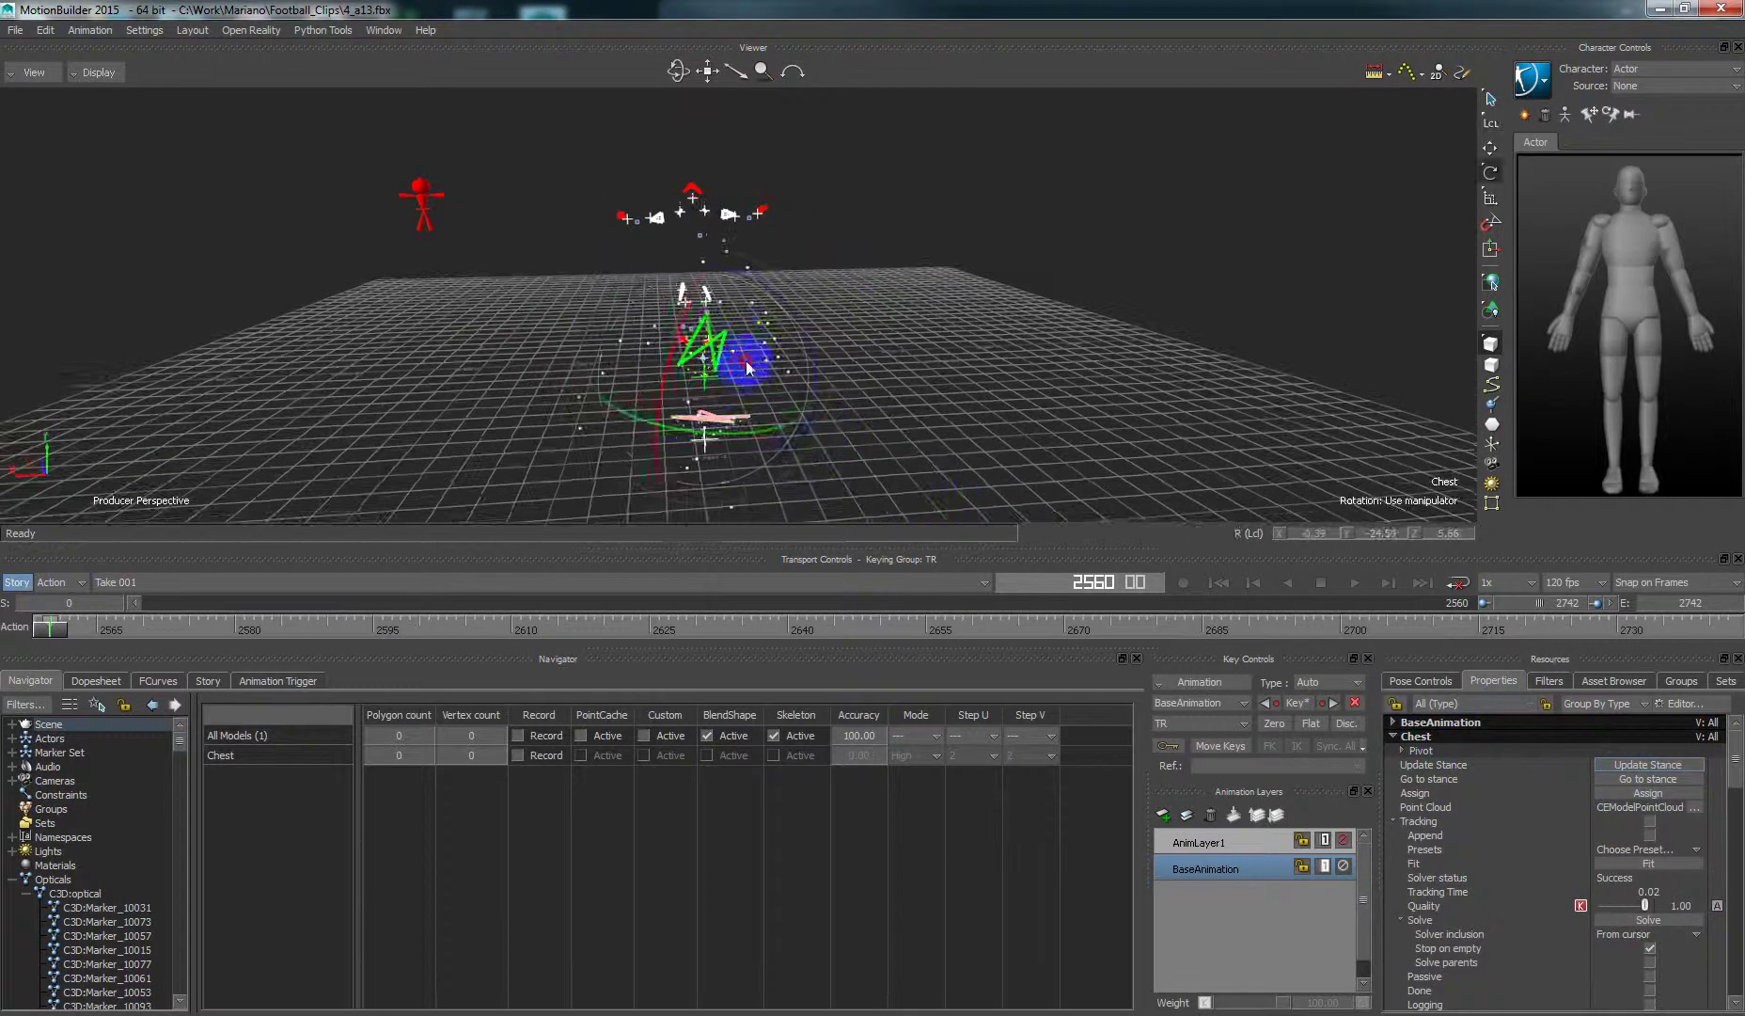
{"action": "left_click_drag", "start_coordinate": [759, 326], "coordinate": [598, 414]}
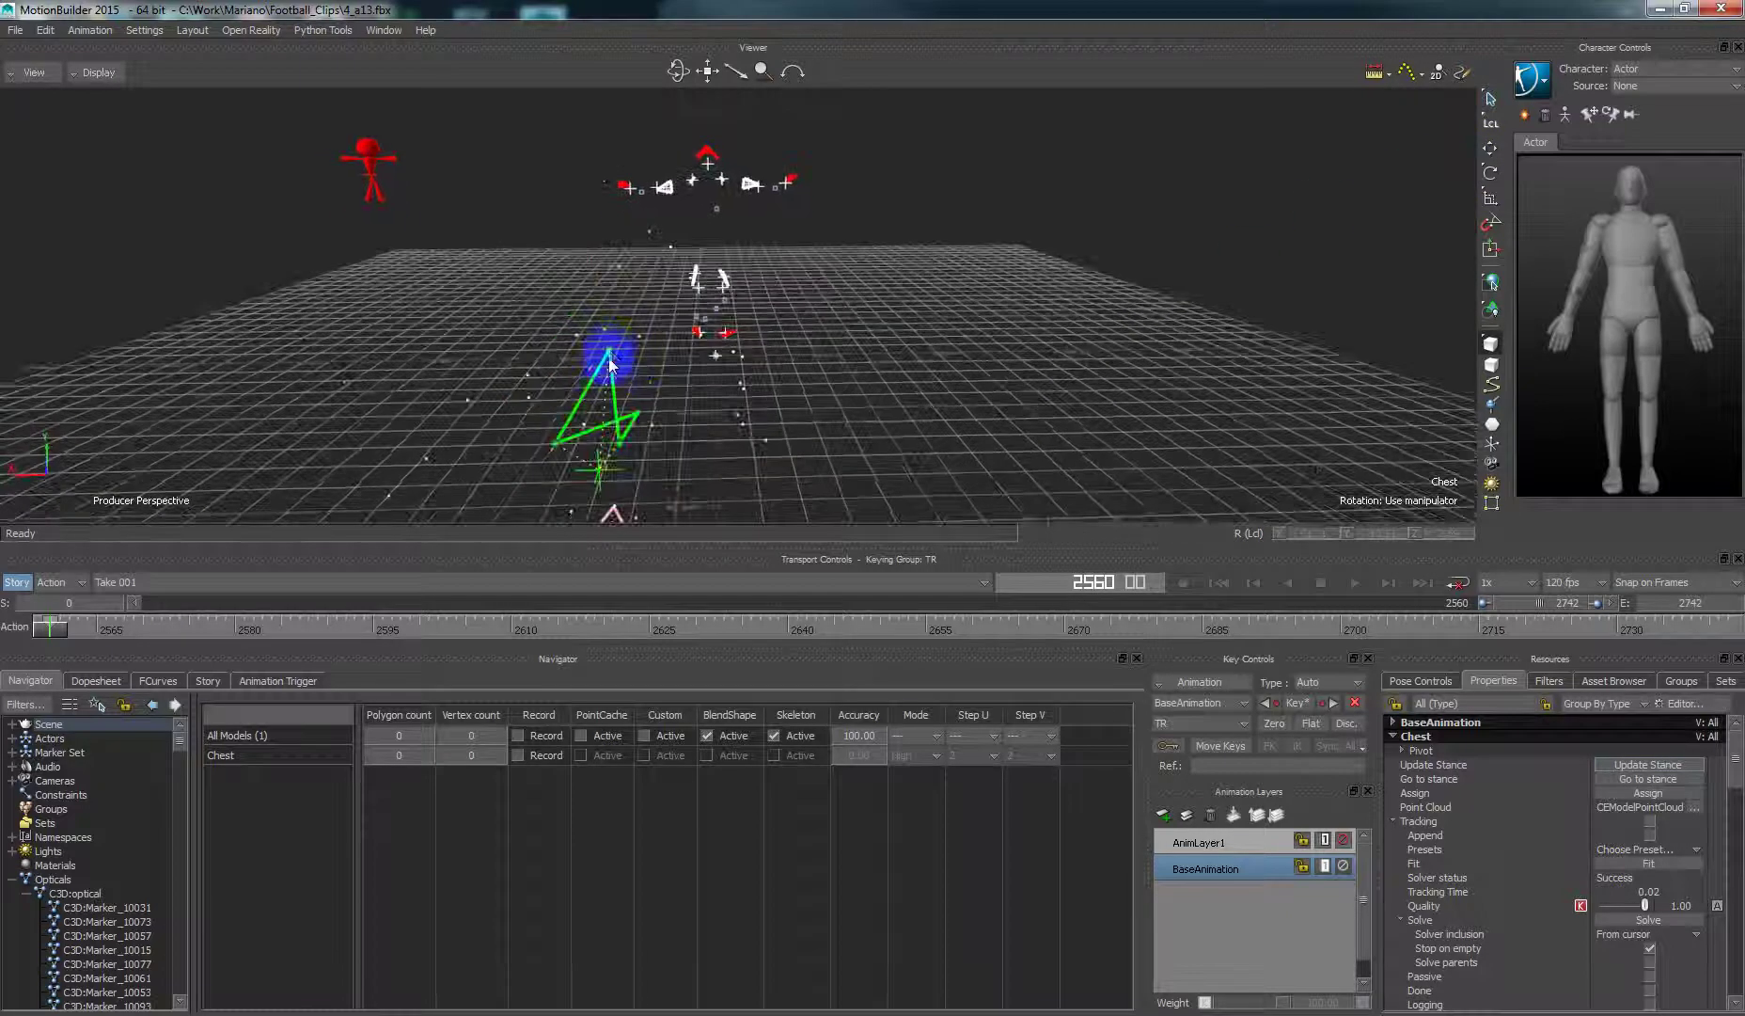
{"action": "left_click_drag", "start_coordinate": [627, 350], "coordinate": [697, 489]}
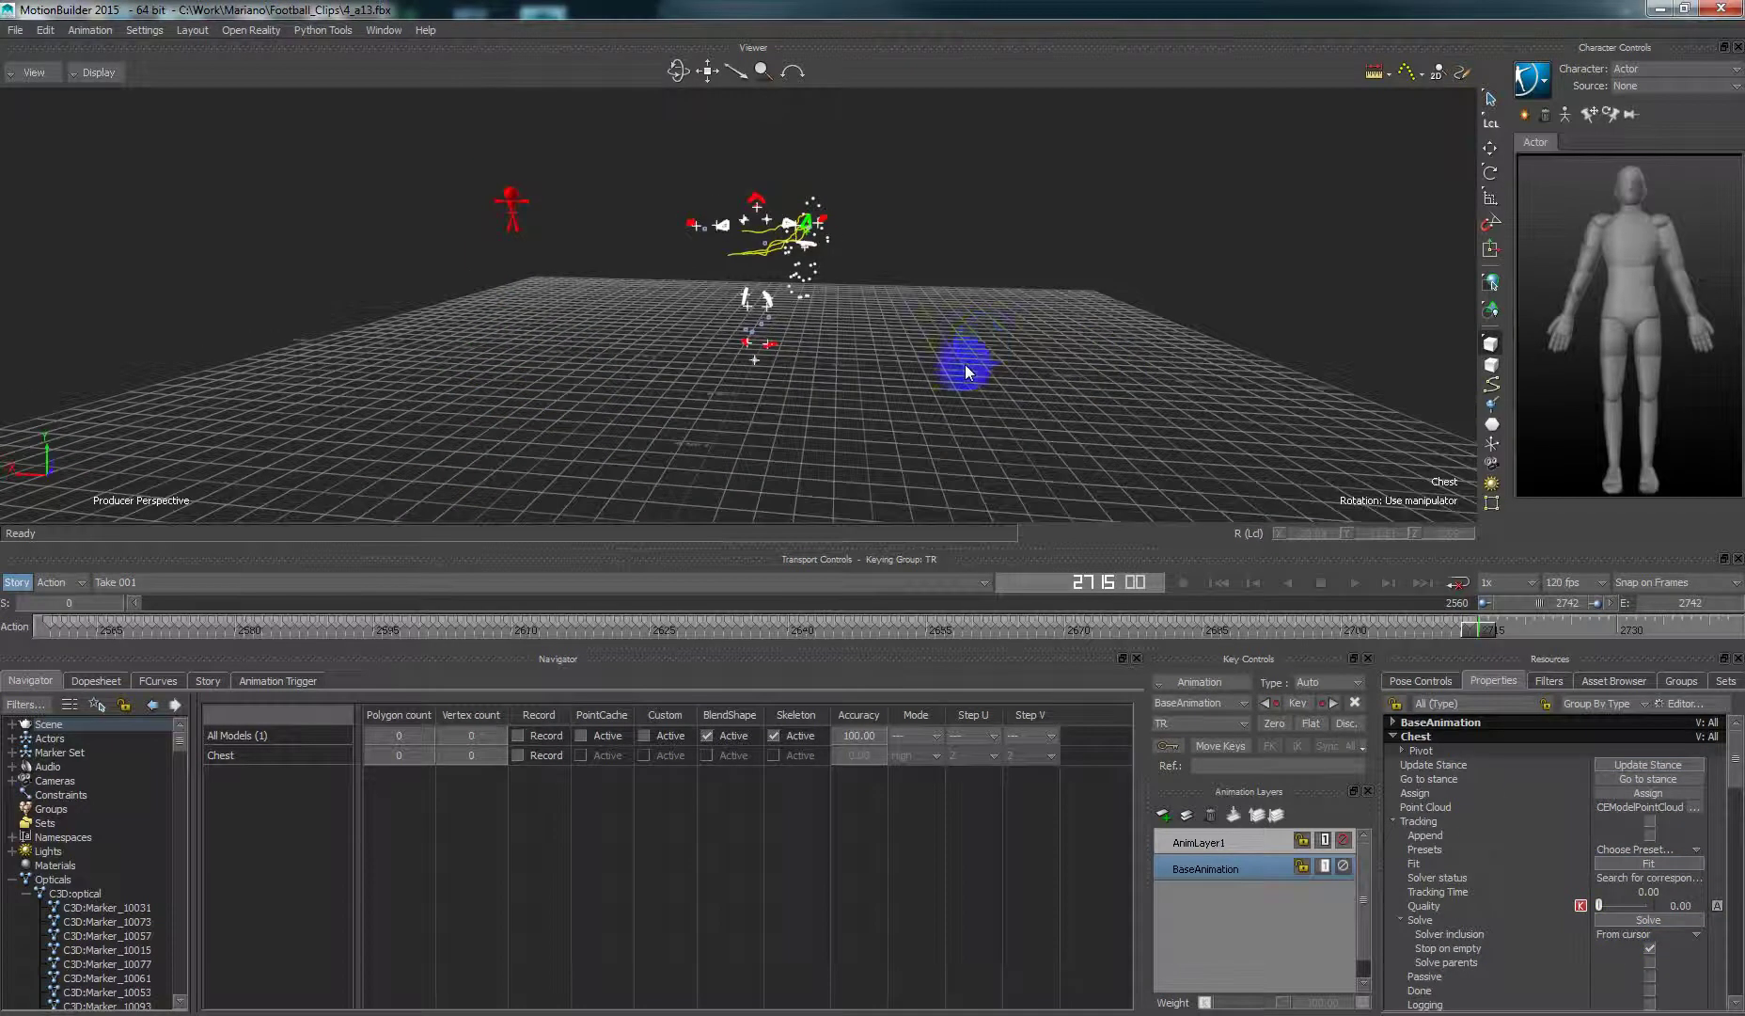
- Inspect the solved Chest trajectories against the markers between frames 2635 and 2709
{"action": "left_click_drag", "start_coordinate": [1474, 626], "coordinate": [742, 599]}
{"action": "left_click_drag", "start_coordinate": [1044, 400], "coordinate": [916, 442], "text": "ctrl+shift"}
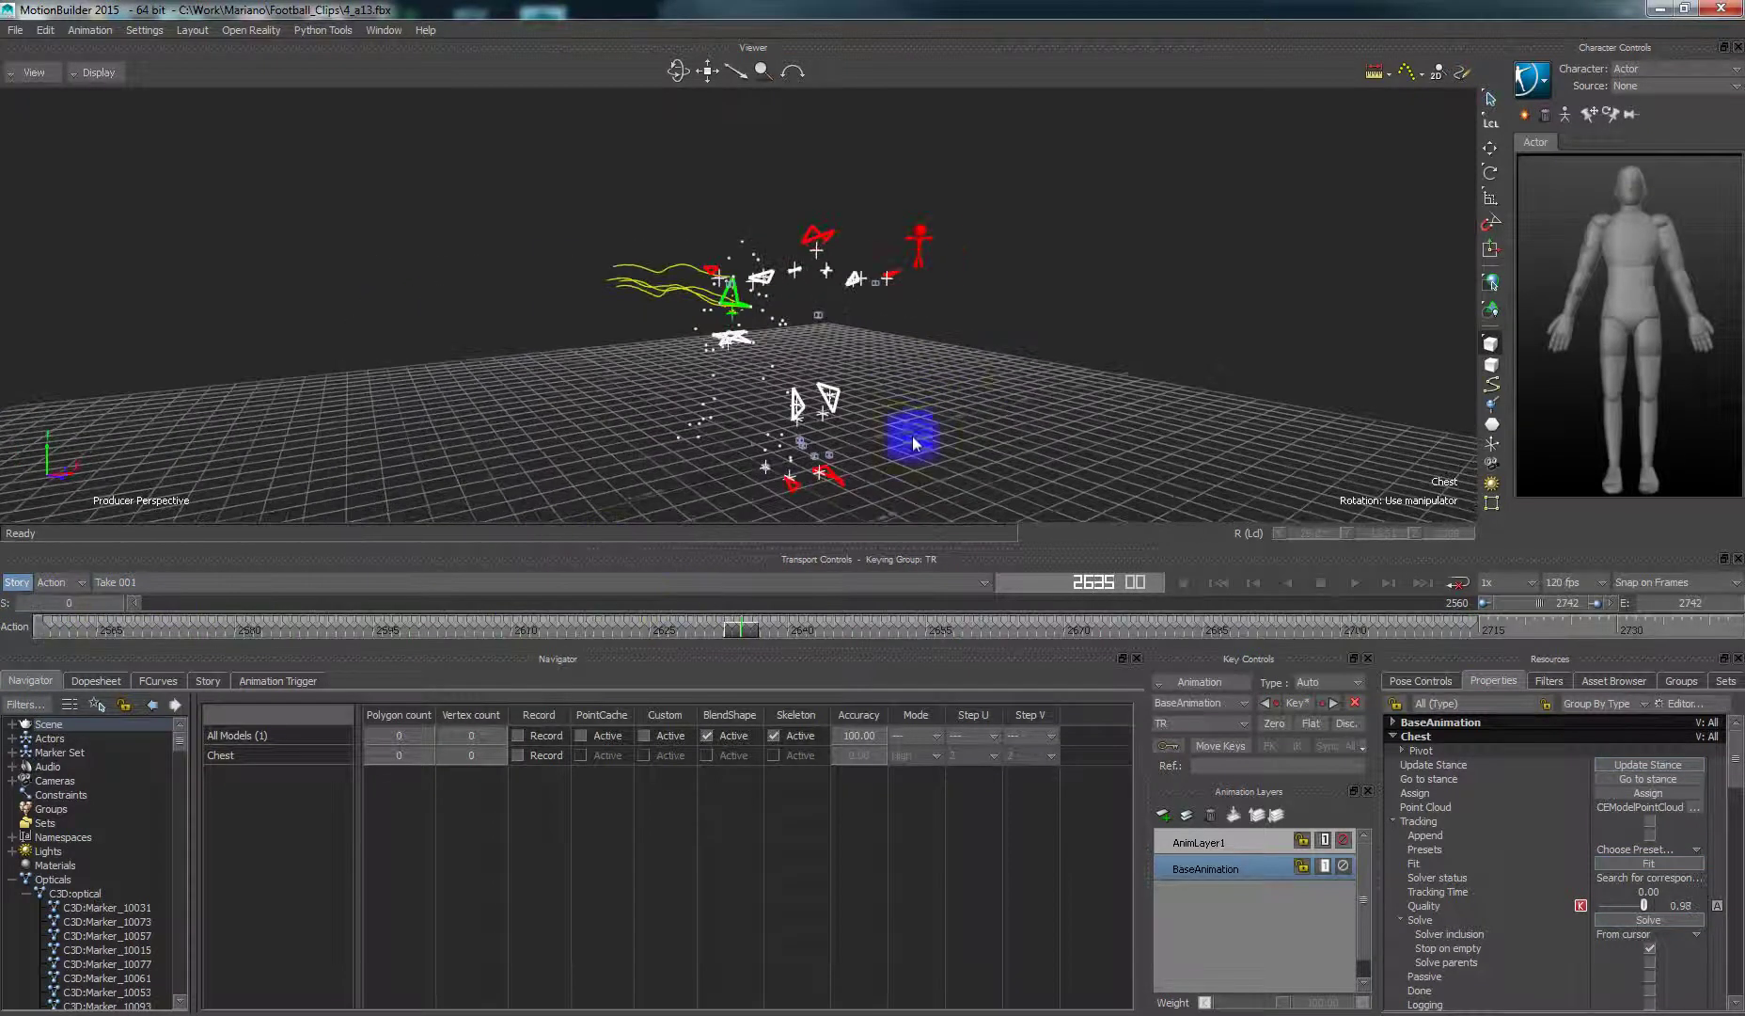
{"action": "left_click_drag", "start_coordinate": [732, 633], "coordinate": [1421, 627]}
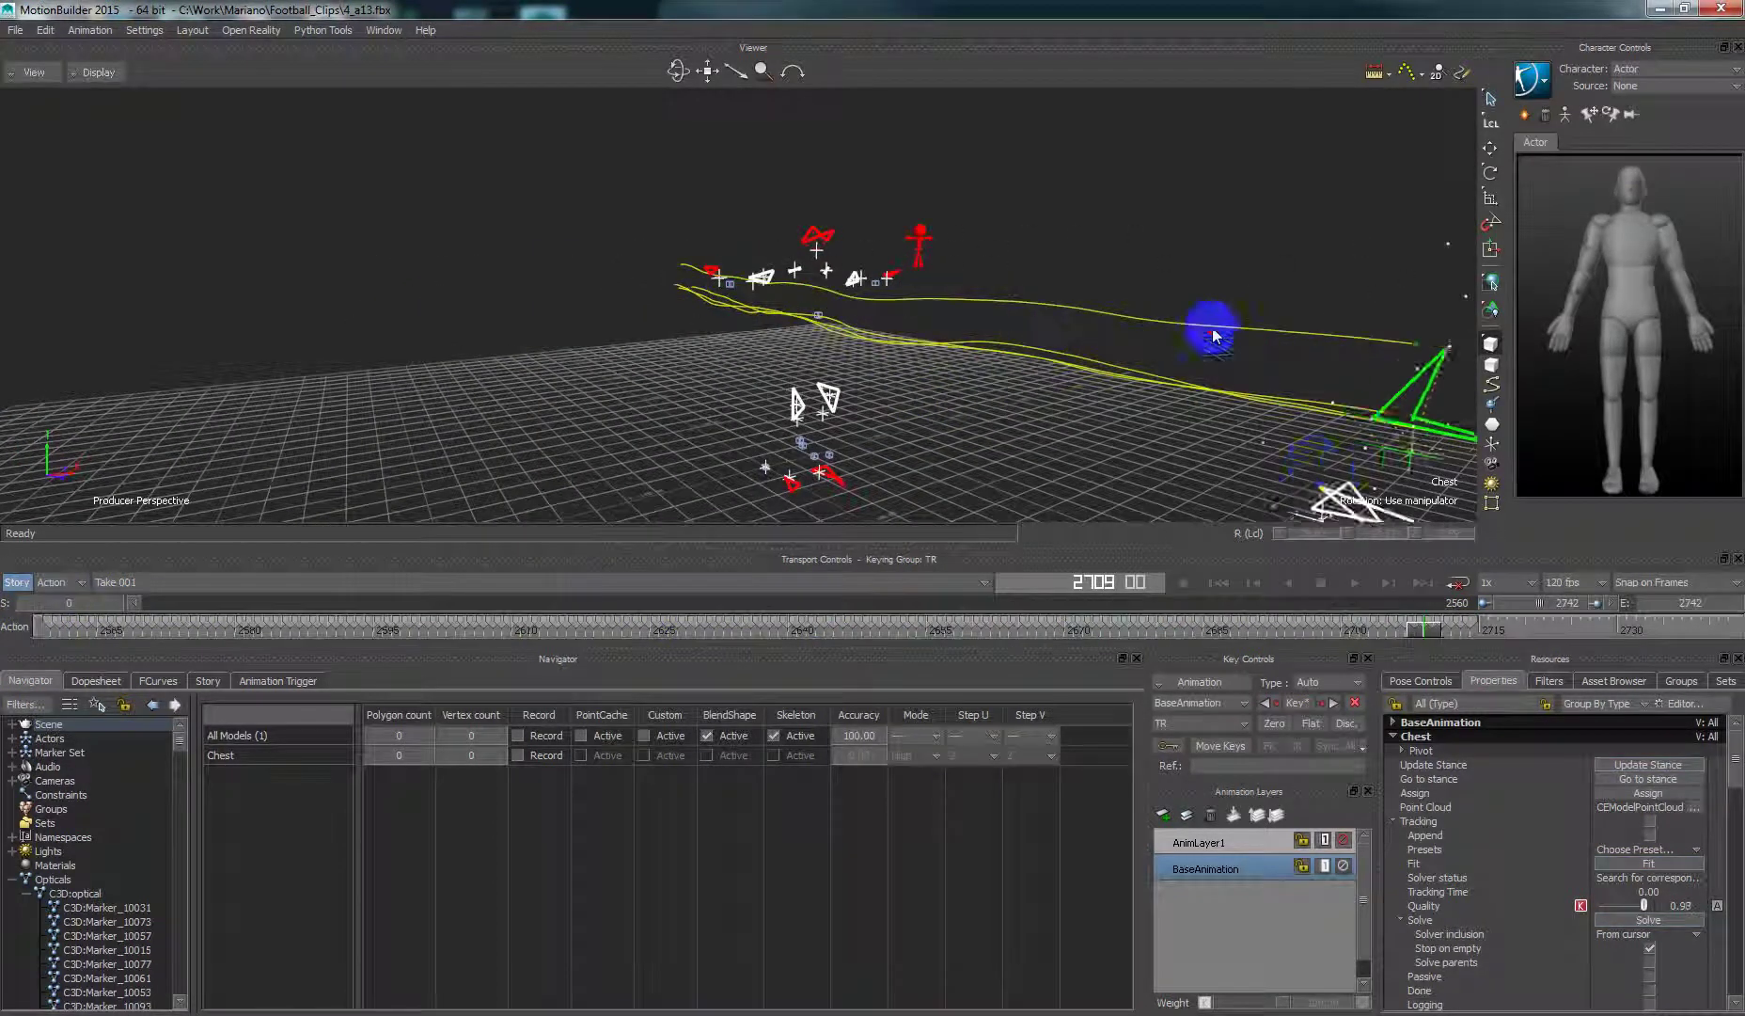
- Examine how closely the solved Chest rigid body follows its markers from frame 2711 to the last frame, 2742
{"action": "mouse_move", "coordinate": [1211, 331]}
{"action": "left_mouse_down", "text": "ctrl+shift"}
{"action": "mouse_move", "coordinate": [968, 323]}
{"action": "mouse_move", "coordinate": [1129, 377]}
{"action": "mouse_move", "coordinate": [929, 410]}
{"action": "mouse_move", "coordinate": [927, 378]}
{"action": "mouse_move", "coordinate": [1496, 634]}
{"action": "mouse_move", "coordinate": [1636, 634]}
{"action": "mouse_move", "coordinate": [1430, 634]}
{"action": "mouse_move", "coordinate": [1734, 630]}
{"action": "left_mouse_up", "text": "ctrl+shift"}
{"action": "left_click_drag", "start_coordinate": [1604, 622], "coordinate": [1442, 624]}
{"action": "mouse_move", "coordinate": [925, 401]}
{"action": "left_mouse_down", "text": "ctrl"}
{"action": "mouse_move", "coordinate": [1092, 399]}
{"action": "mouse_move", "coordinate": [970, 354]}
{"action": "mouse_move", "coordinate": [853, 428]}
{"action": "mouse_move", "coordinate": [896, 417]}
{"action": "mouse_move", "coordinate": [680, 379]}
{"action": "left_mouse_up", "text": "ctrl"}
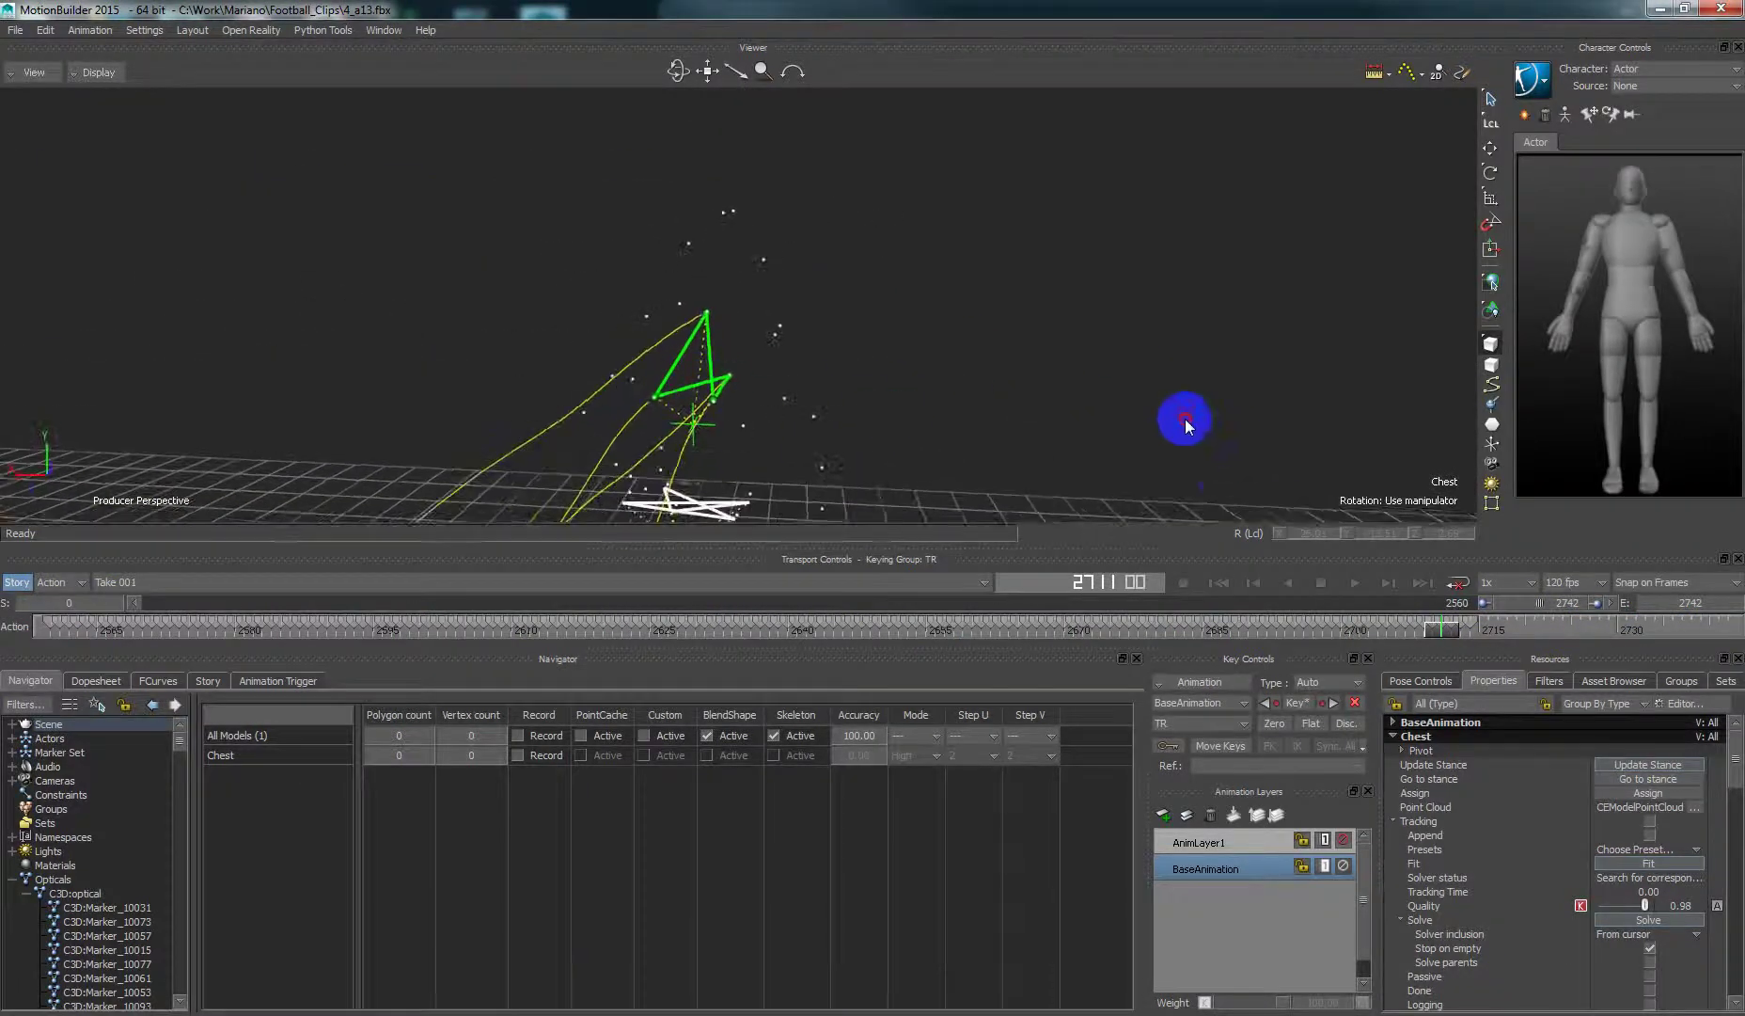
{"action": "left_click_drag", "start_coordinate": [1446, 632], "coordinate": [1589, 625]}
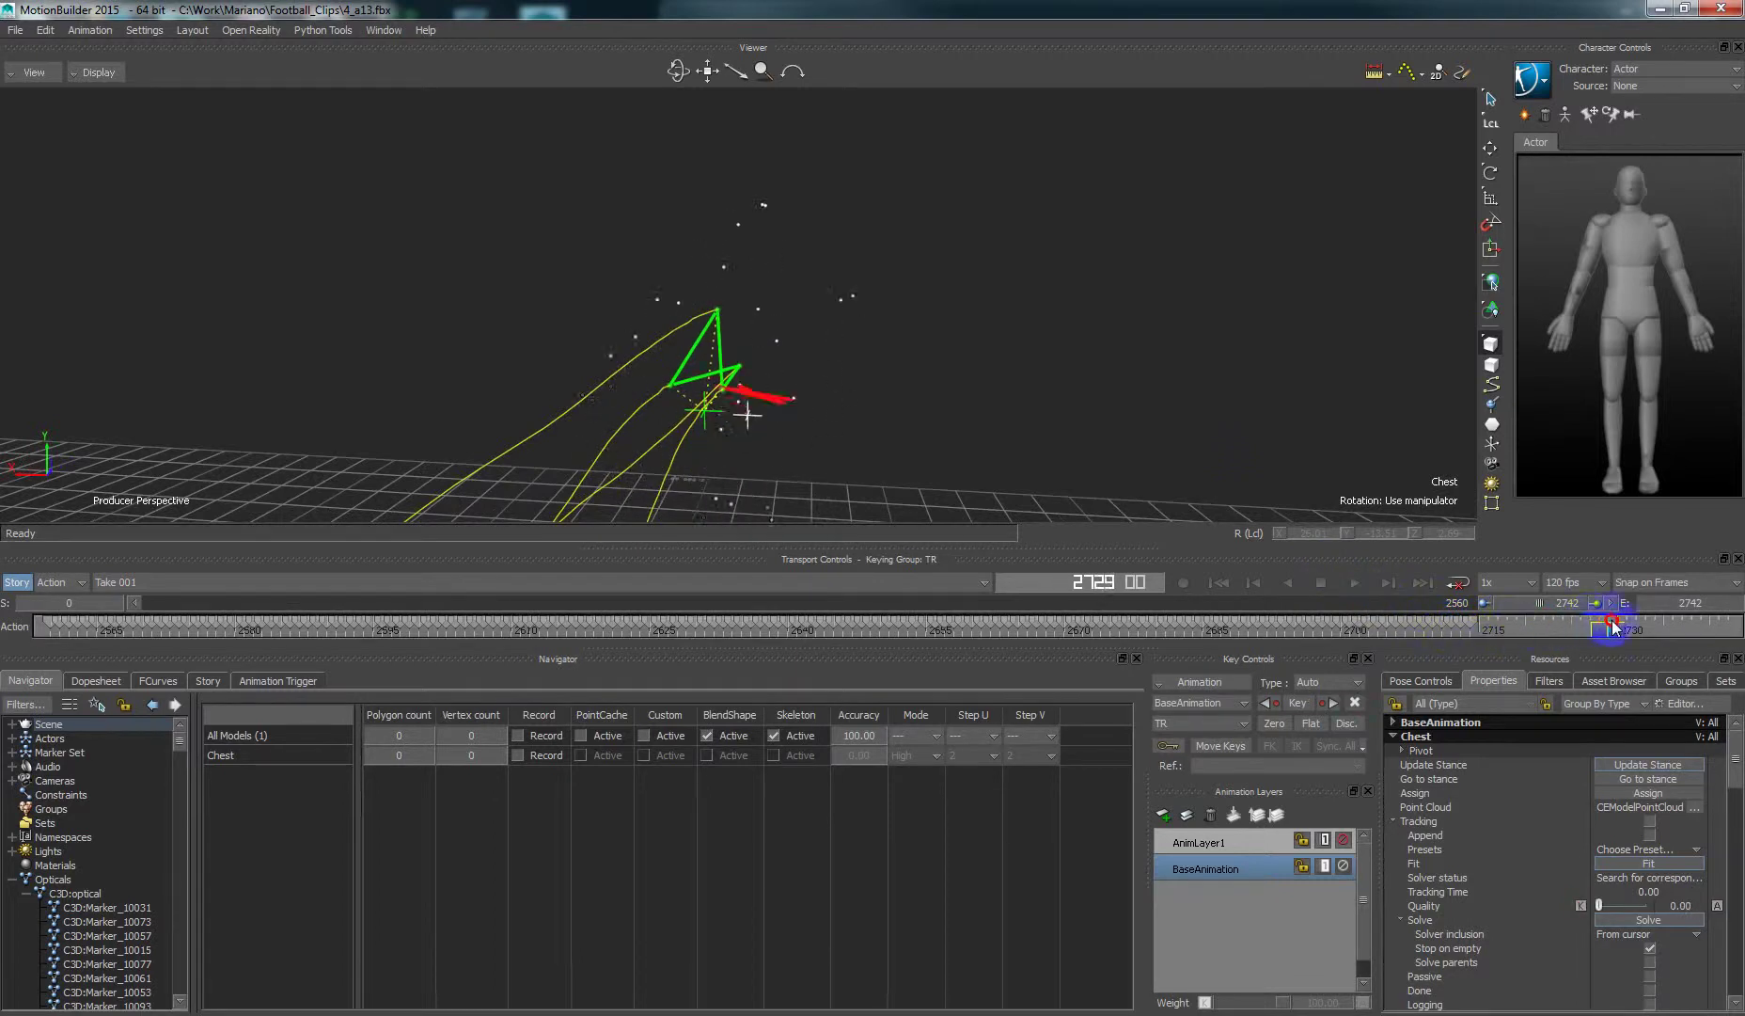
{"action": "mouse_move", "coordinate": [687, 376]}
{"action": "left_mouse_down"}
{"action": "mouse_move", "coordinate": [723, 407]}
{"action": "mouse_move", "coordinate": [717, 316]}
{"action": "mouse_move", "coordinate": [761, 343]}
{"action": "left_mouse_up"}
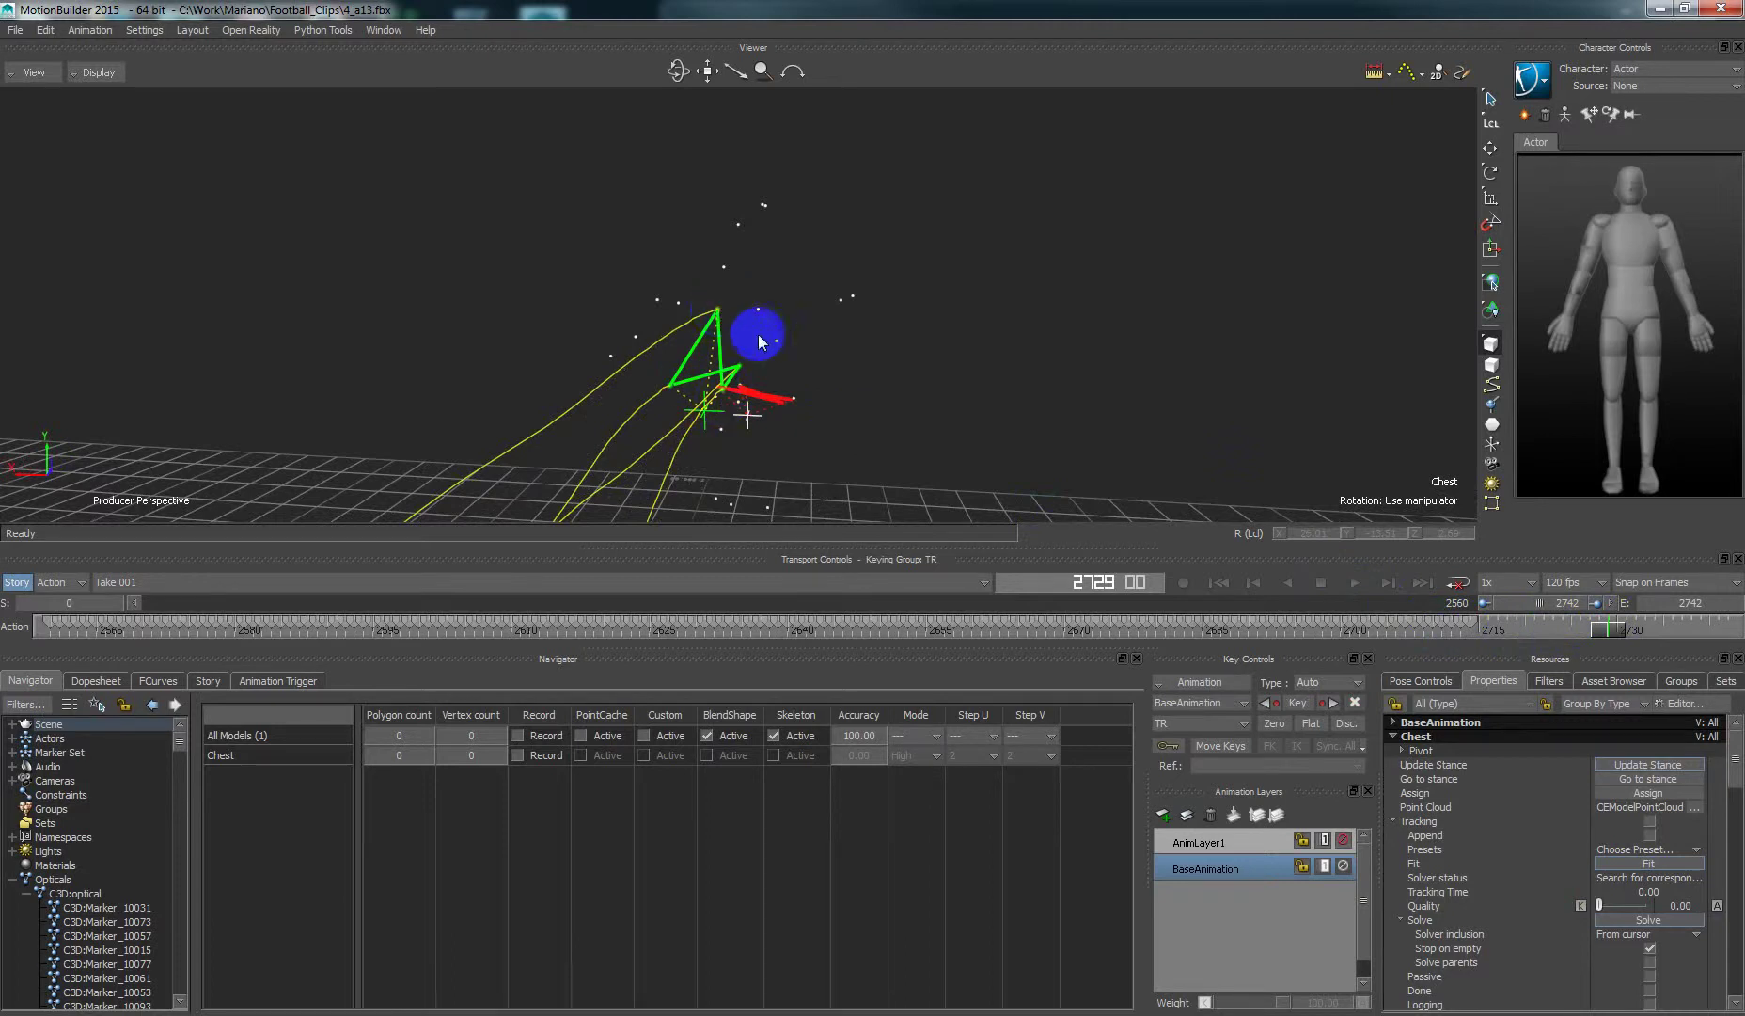
{"action": "left_click_drag", "start_coordinate": [1631, 639], "coordinate": [1717, 635]}
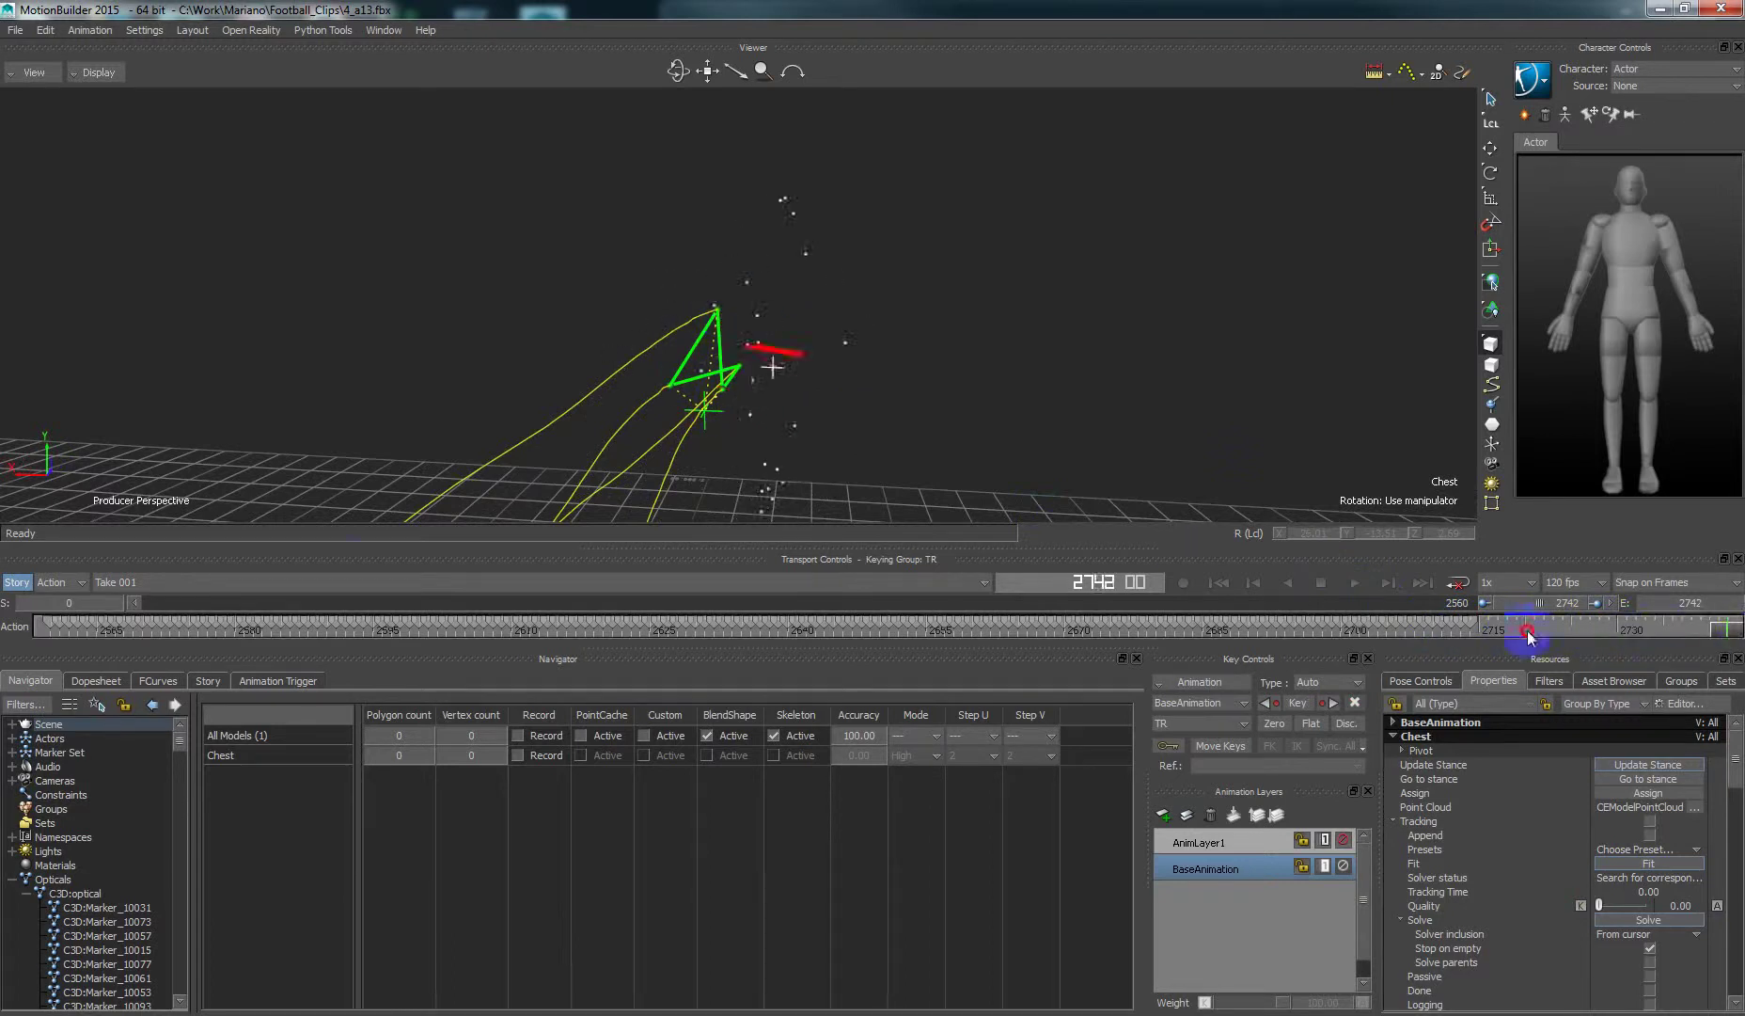
- Return the take to frame 2560, and deselect the Chest rigid body
{"action": "left_click_drag", "start_coordinate": [1529, 636], "coordinate": [253, 607]}
{"action": "left_click_drag", "start_coordinate": [908, 425], "coordinate": [814, 375], "text": "ctrl"}
{"action": "left_click_drag", "start_coordinate": [245, 638], "coordinate": [3, 630]}
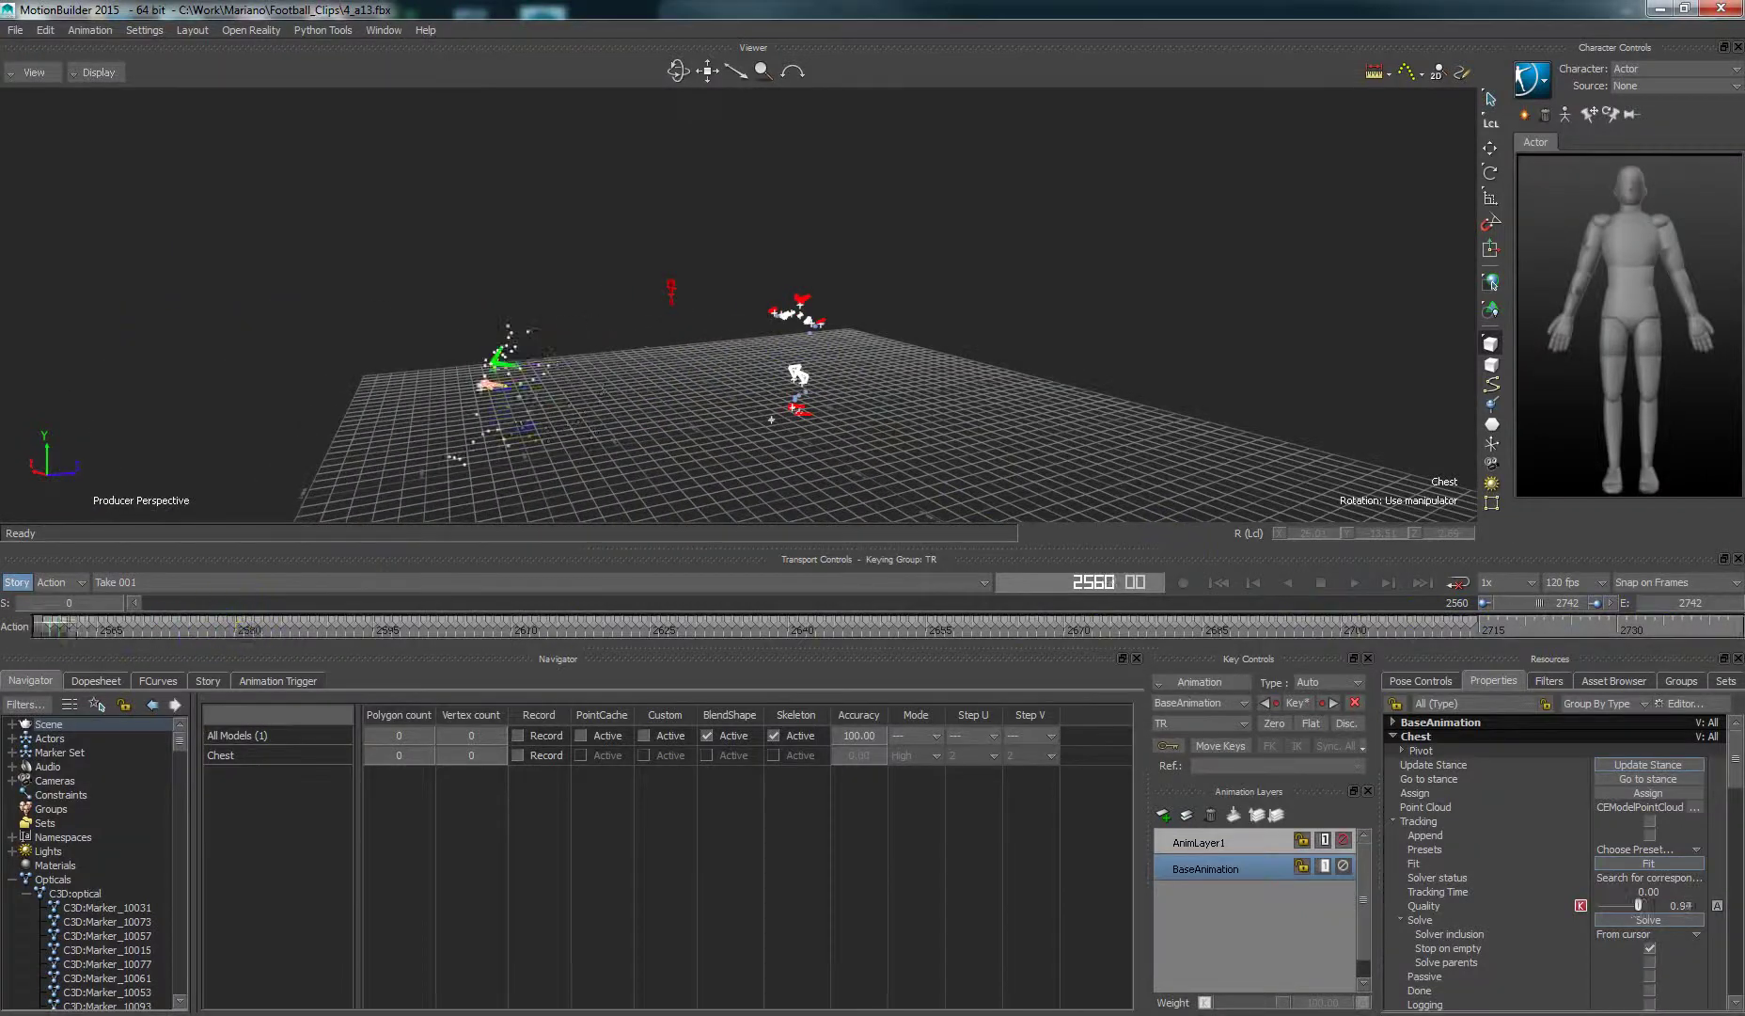
{"action": "left_click_drag", "start_coordinate": [600, 426], "coordinate": [757, 376], "text": "shift"}
{"action": "left_click", "coordinate": [752, 406]}
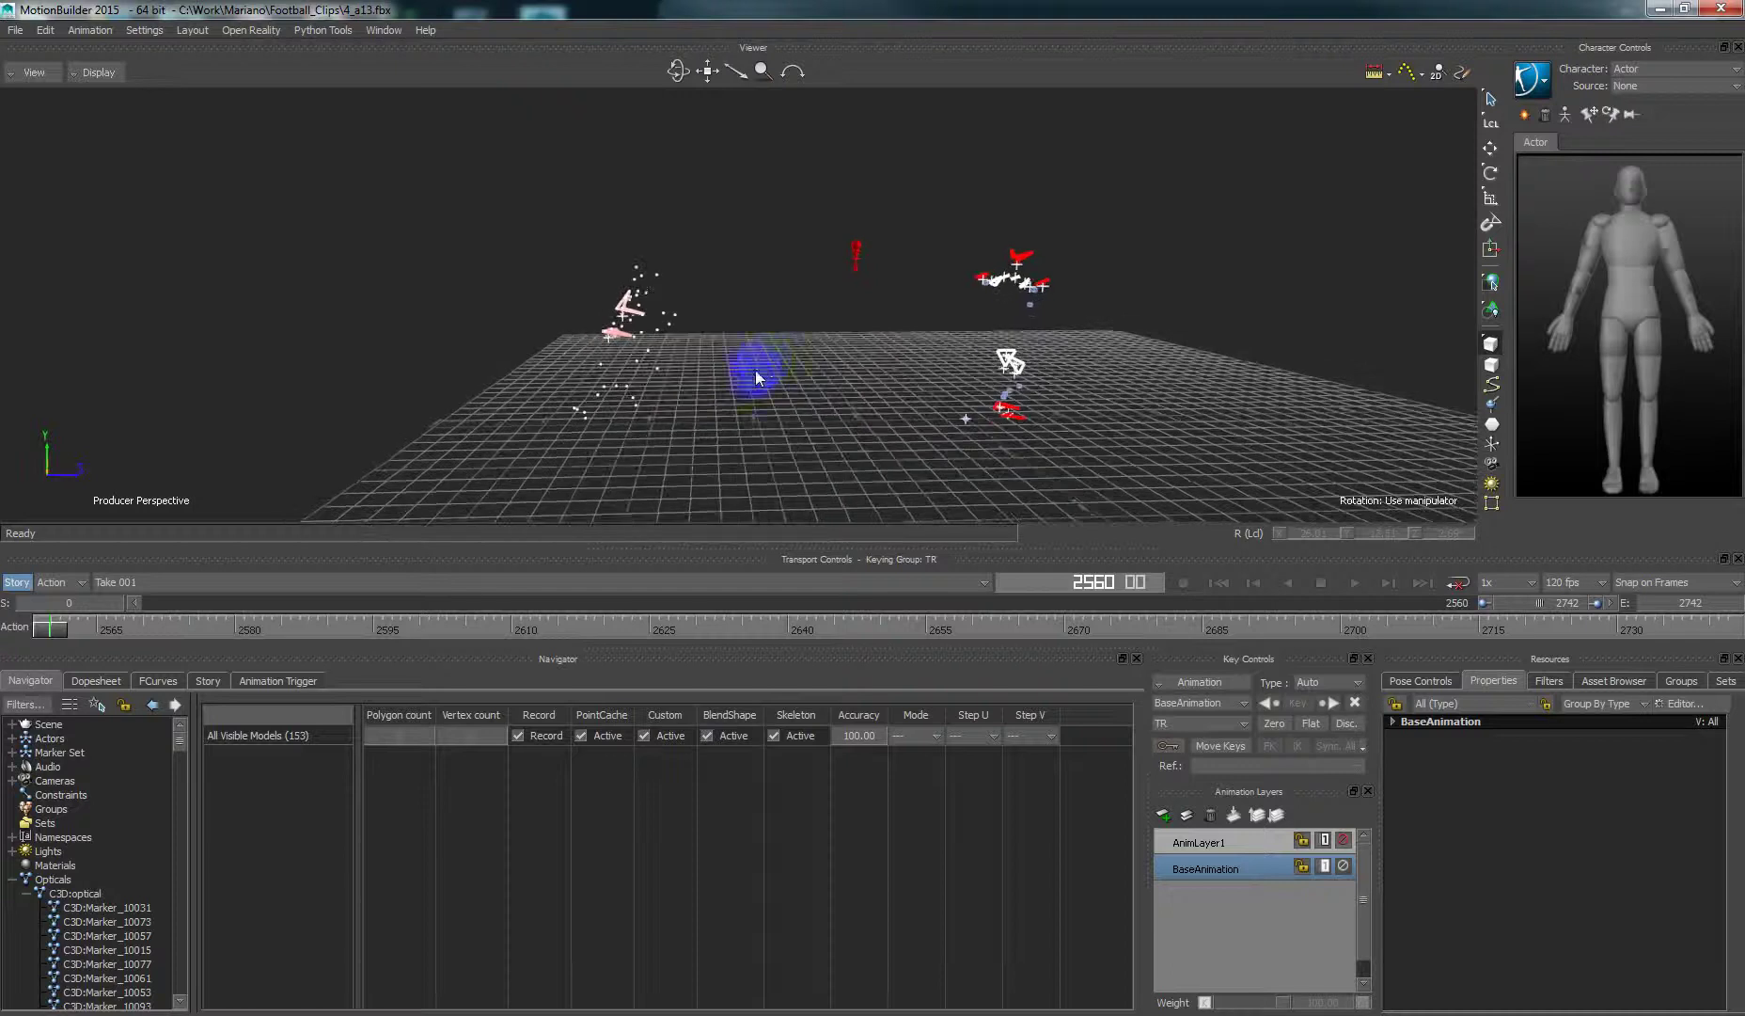